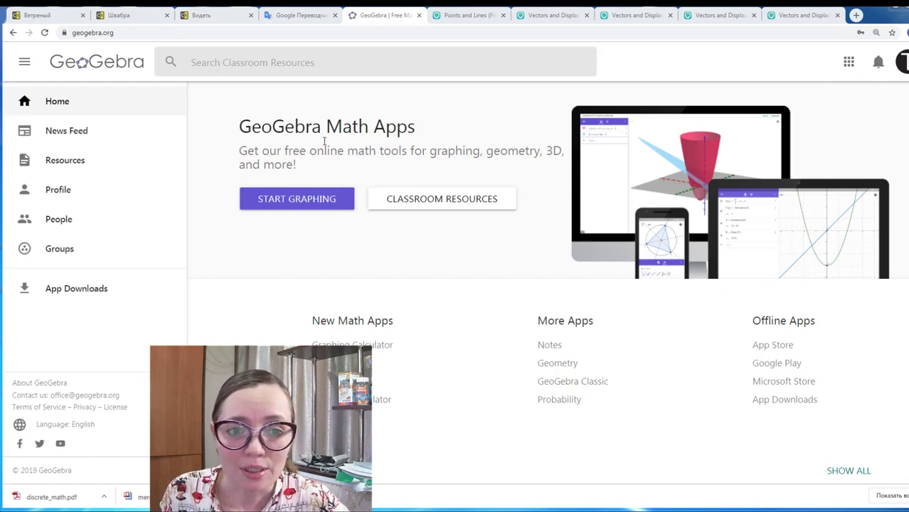
- Open the Graphing Calculator from the GeoGebra home page
{"action": "left_click", "coordinate": [294, 205]}
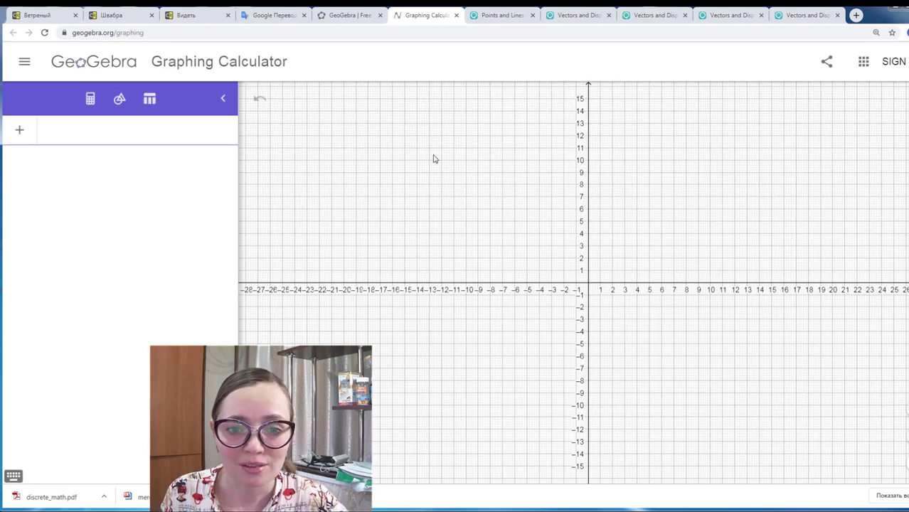
{"action": "scroll", "coordinate": [561, 288], "scroll_direction": "up", "scroll_amount": 2}
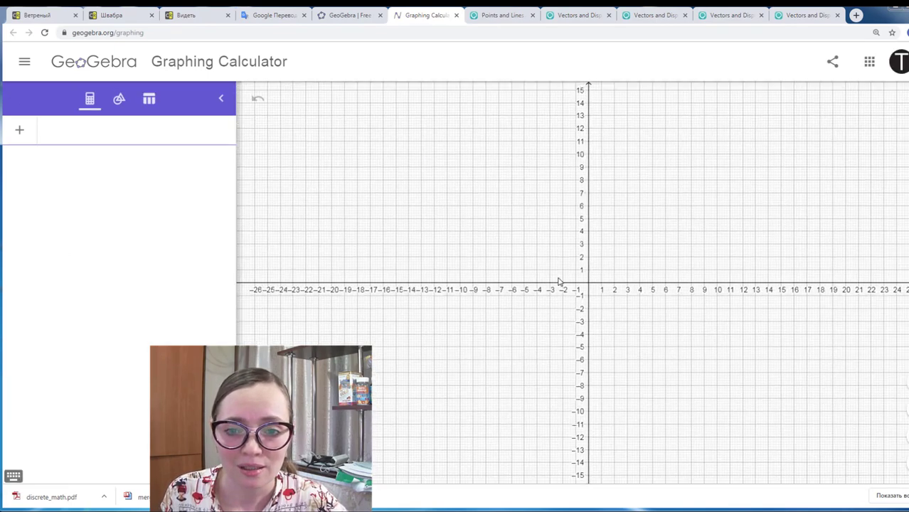
{"action": "left_click_drag", "start_coordinate": [656, 277], "coordinate": [629, 273]}
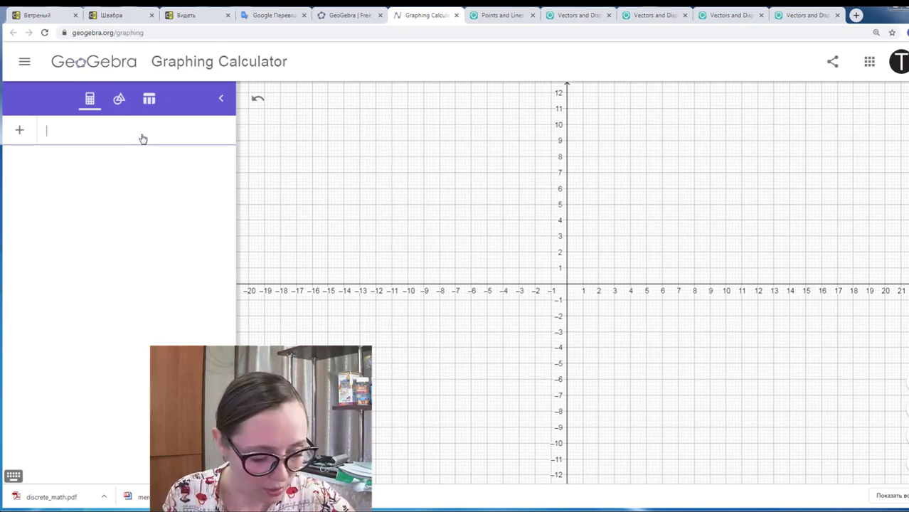
- Define point A with the coordinates (0, 1)
{"action": "type", "text": "A = "}
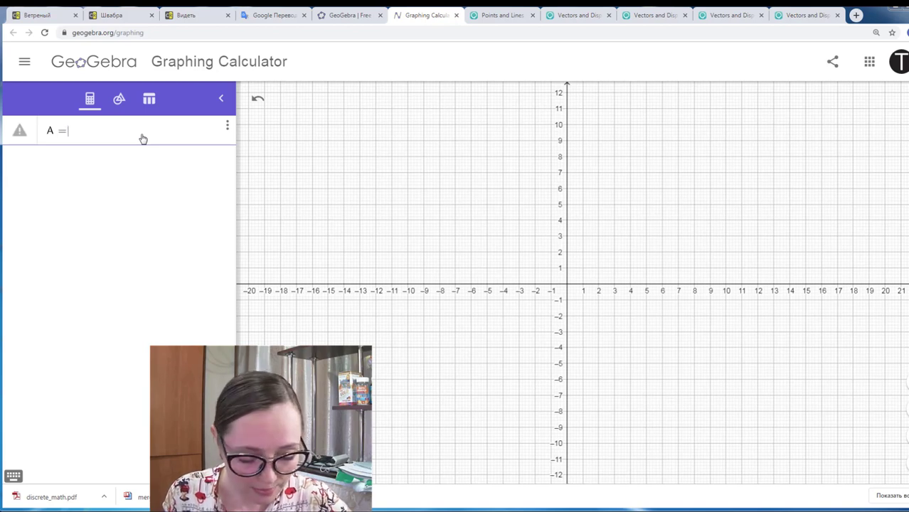
{"action": "type", "text": "(0, "}
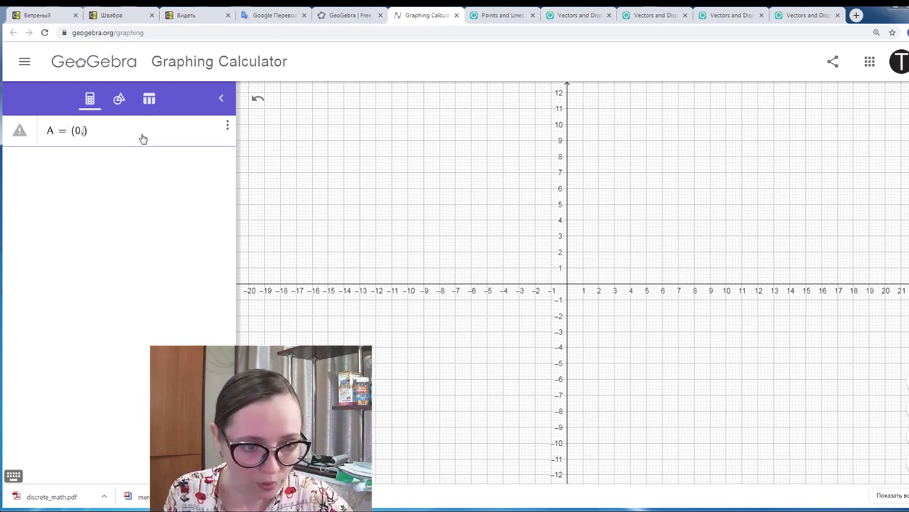
{"action": "type", "text": "1"}
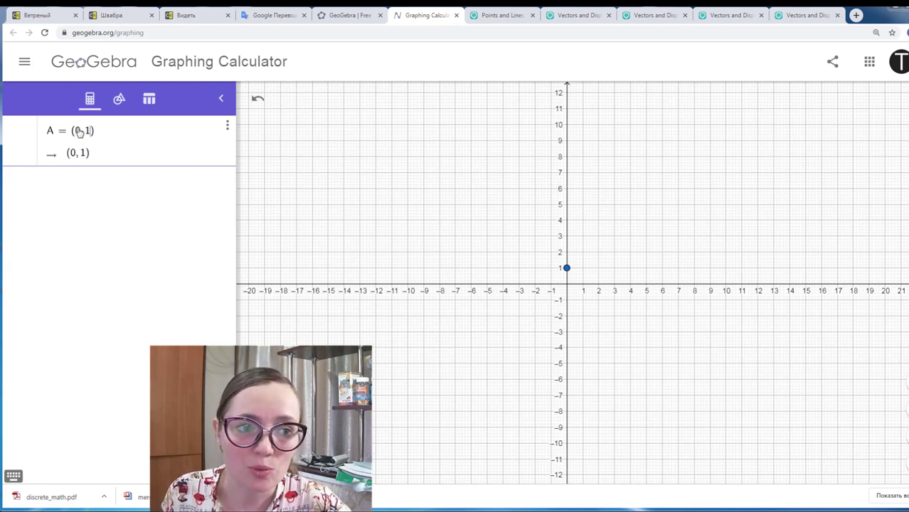
{"action": "left_click", "coordinate": [85, 165]}
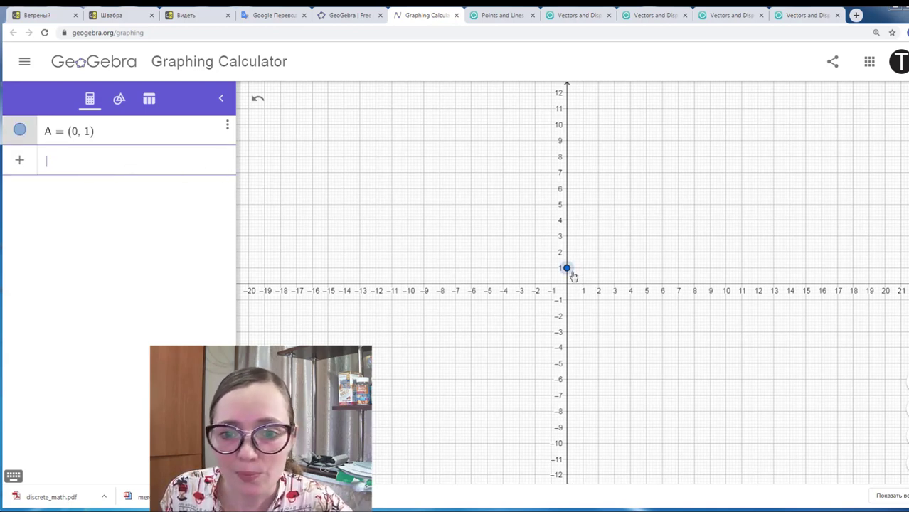
- Change the colour of the point at (0, 1) to green
{"action": "scroll", "coordinate": [573, 276], "scroll_direction": "up", "scroll_amount": 1}
{"action": "scroll", "coordinate": [573, 275], "scroll_direction": "up", "scroll_amount": 3}
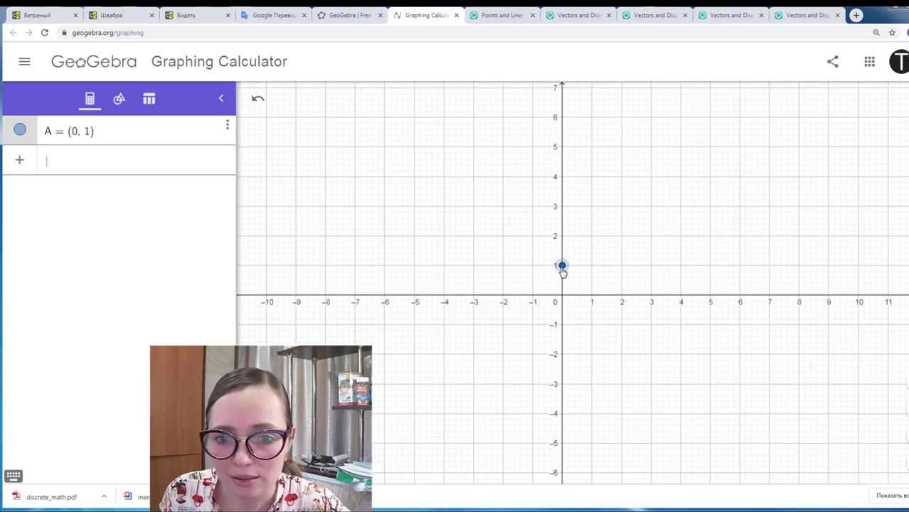
{"action": "right_click", "coordinate": [561, 268]}
{"action": "left_click", "coordinate": [561, 267]}
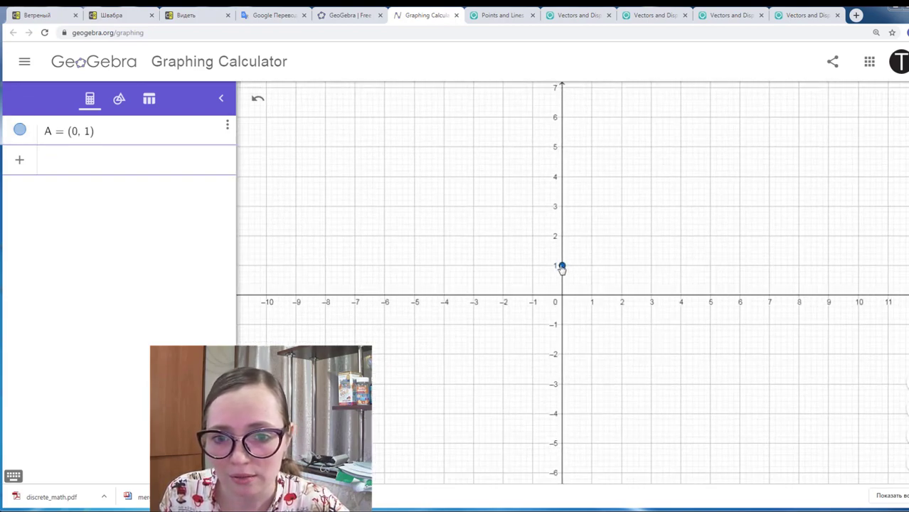
{"action": "left_click", "coordinate": [587, 295]}
{"action": "left_click", "coordinate": [593, 315]}
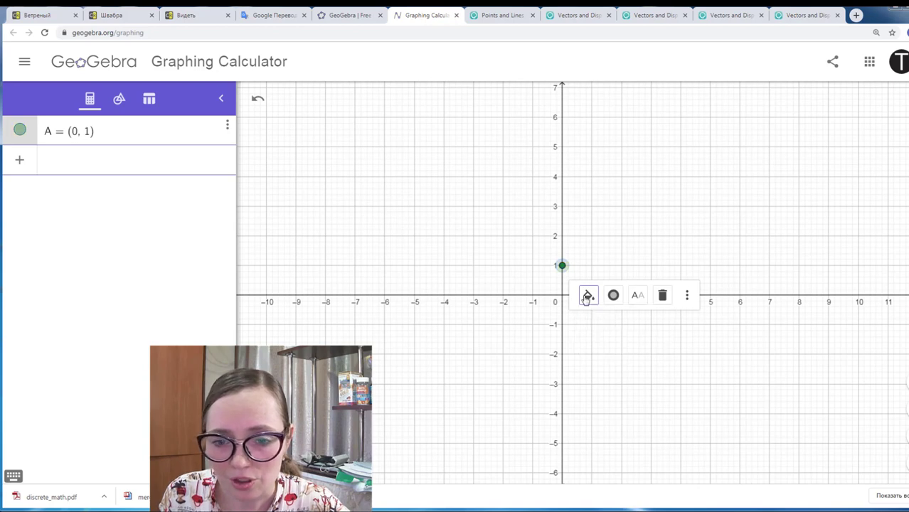
- Relabel the green point as C and display only its value beside it, without the label name
{"action": "left_click", "coordinate": [613, 295]}
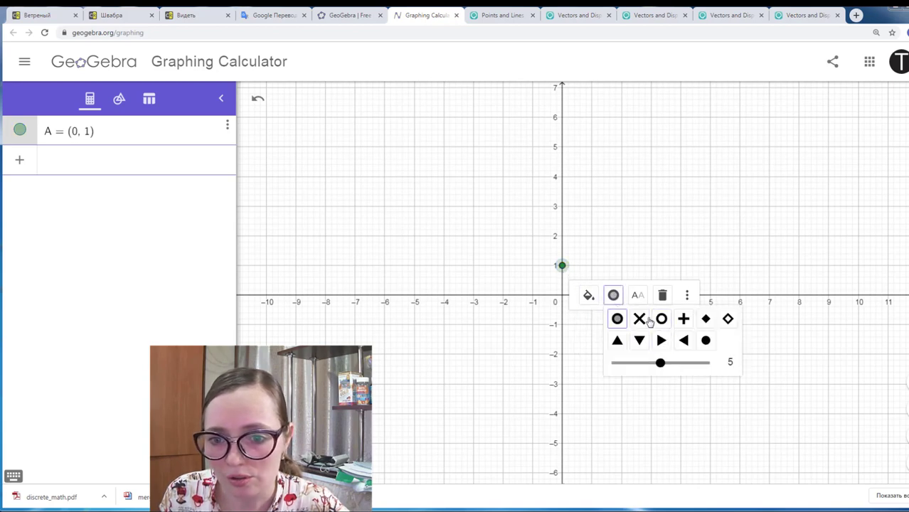
{"action": "left_click", "coordinate": [638, 295]}
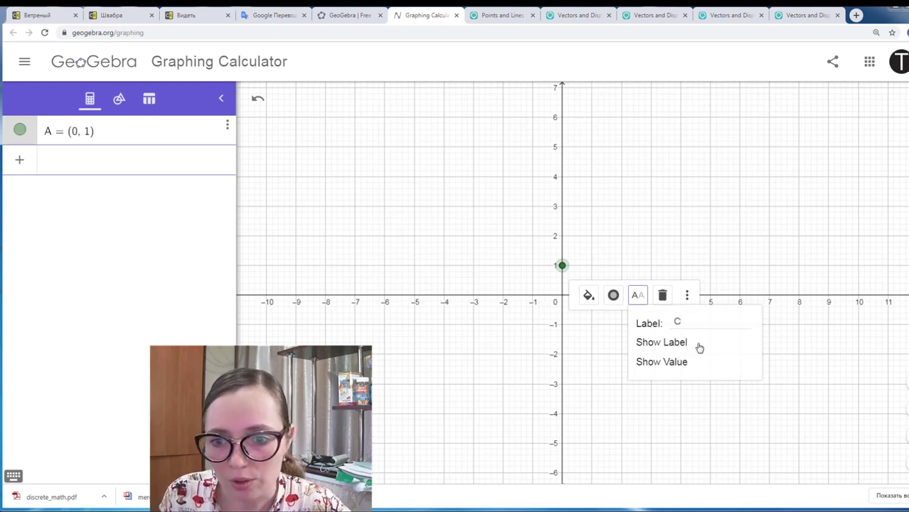
{"action": "left_click", "coordinate": [697, 345]}
{"action": "left_click", "coordinate": [702, 366]}
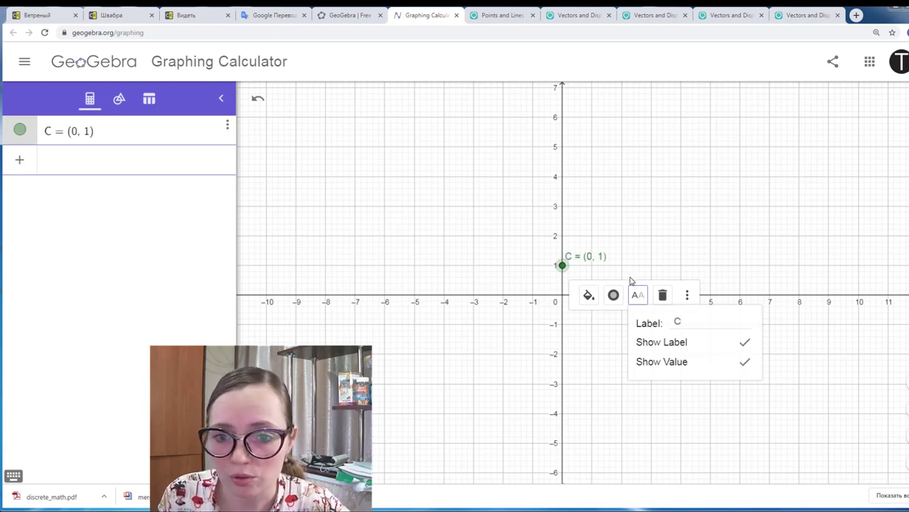
{"action": "left_click", "coordinate": [726, 348]}
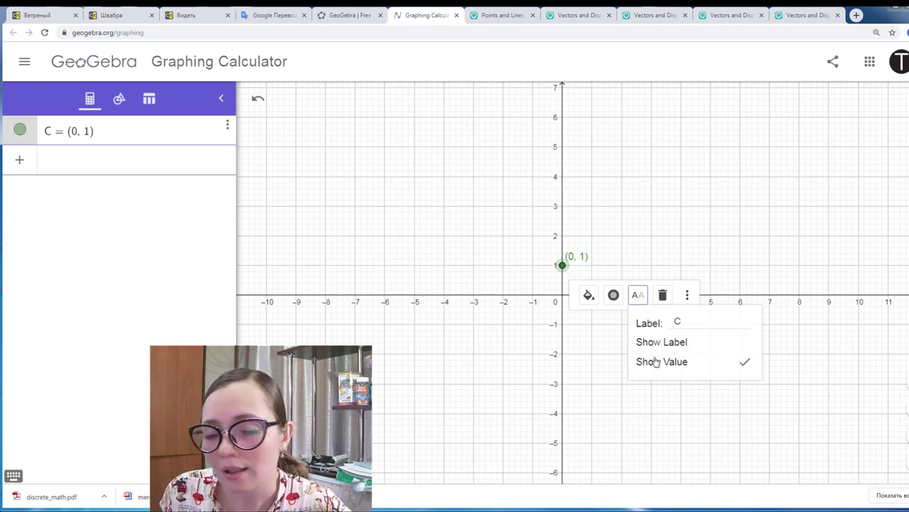
- Review the full settings of point C, including its name, definition, caption and label options, and close them
{"action": "left_click", "coordinate": [687, 299]}
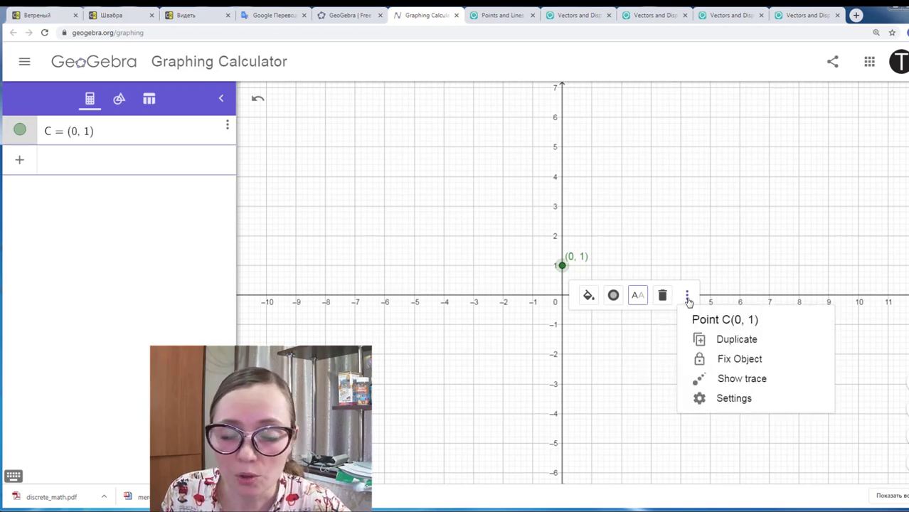
{"action": "left_click", "coordinate": [762, 401]}
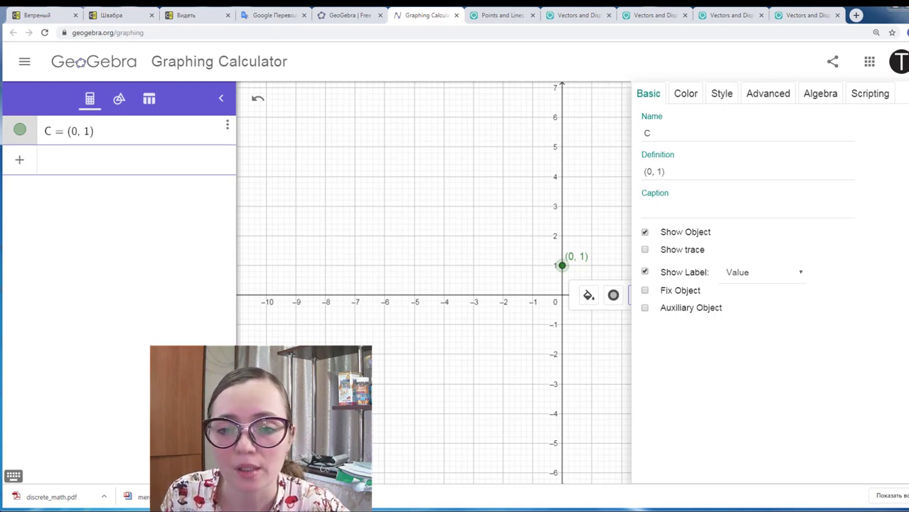
{"action": "left_click", "coordinate": [596, 279]}
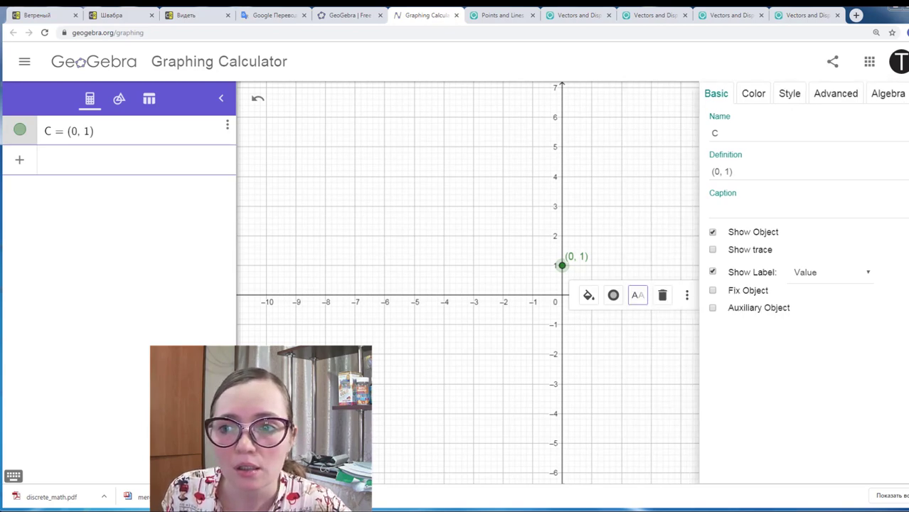
{"action": "left_click", "coordinate": [649, 266]}
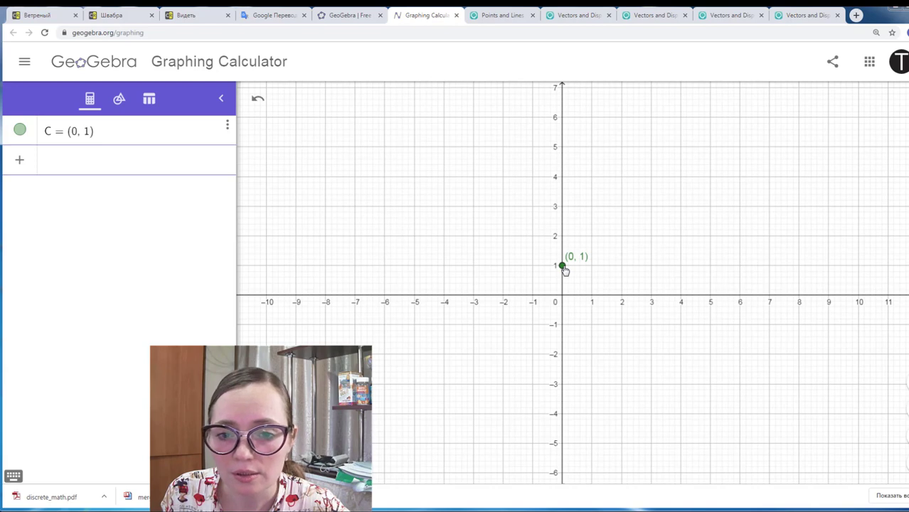
- Move point C on the grid to (2, 4) and from there to (-3, 4)
{"action": "left_click_drag", "start_coordinate": [565, 271], "coordinate": [623, 182]}
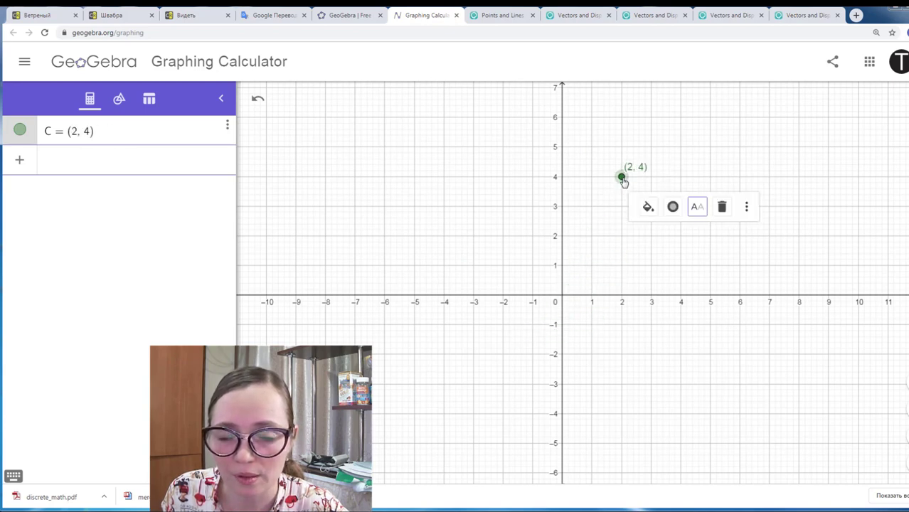
{"action": "left_click", "coordinate": [616, 254]}
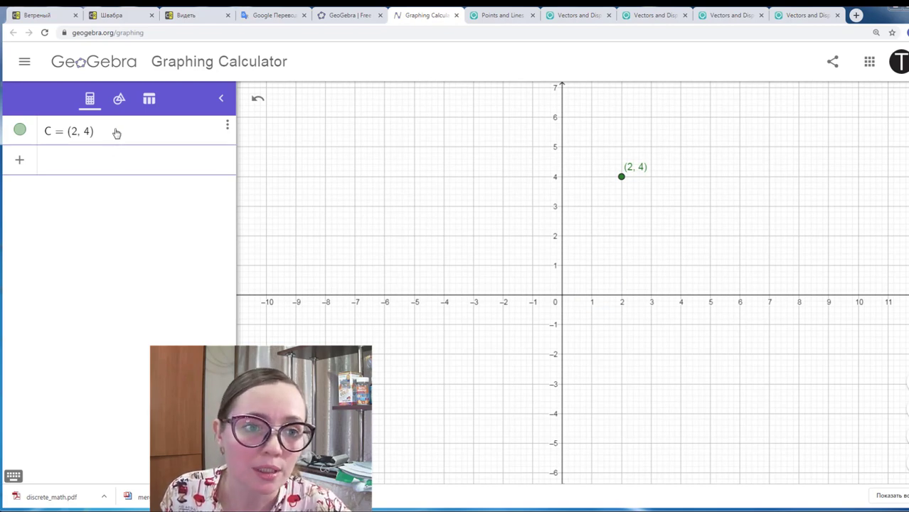
{"action": "left_click", "coordinate": [119, 103]}
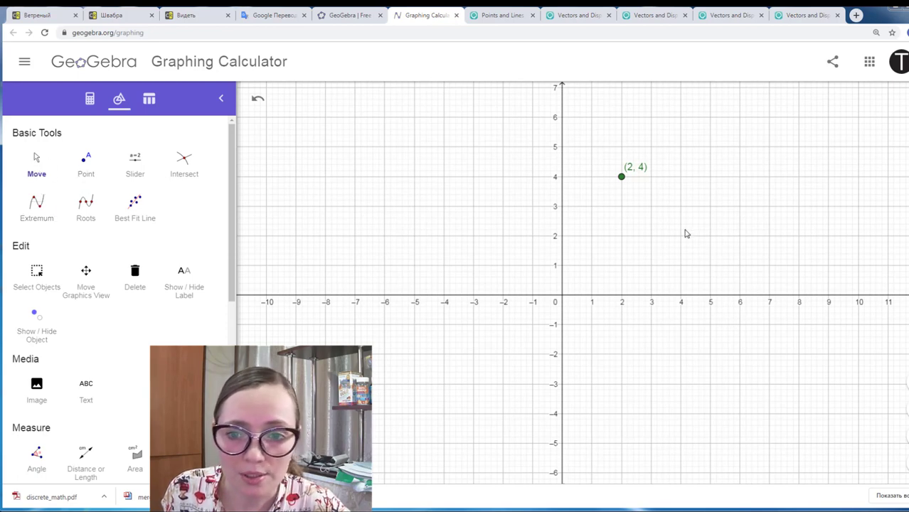
{"action": "left_click_drag", "start_coordinate": [620, 179], "coordinate": [473, 178]}
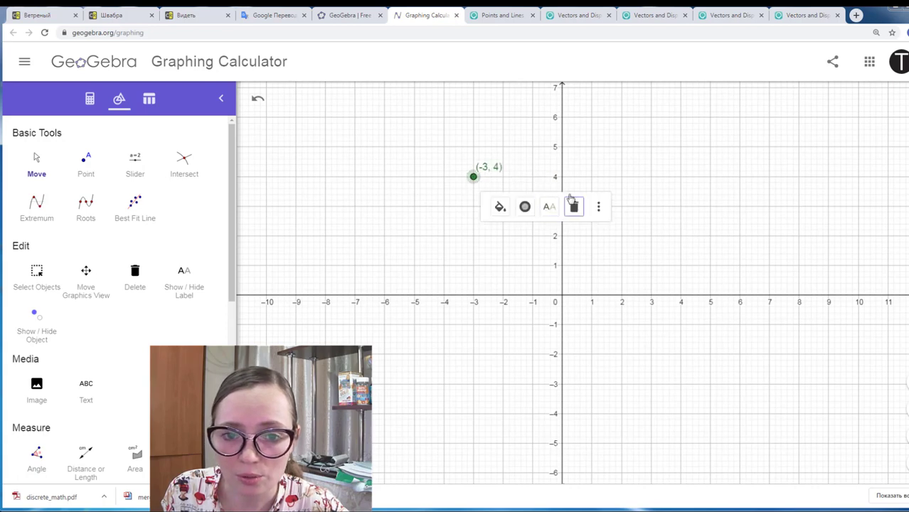
{"action": "left_click", "coordinate": [417, 148]}
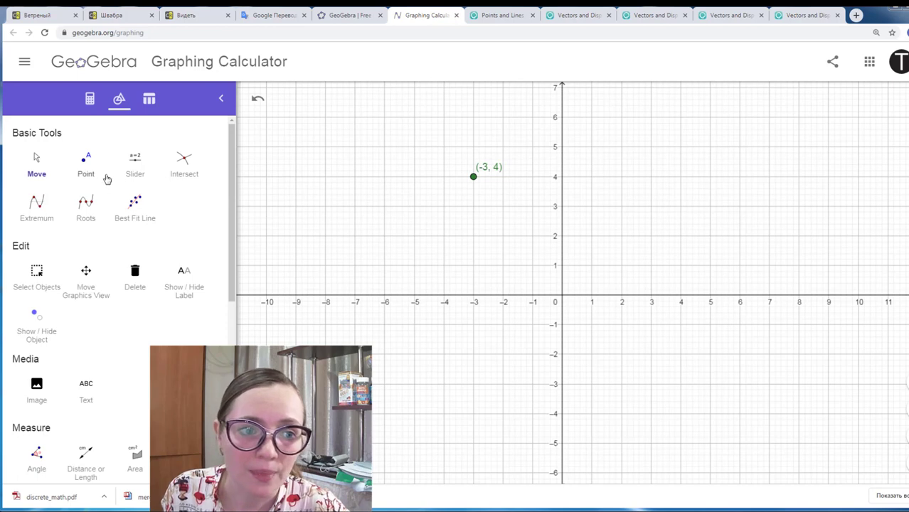
- Place a new point at (1, 2) with the Point tool and show its value beside it
{"action": "left_click", "coordinate": [84, 167]}
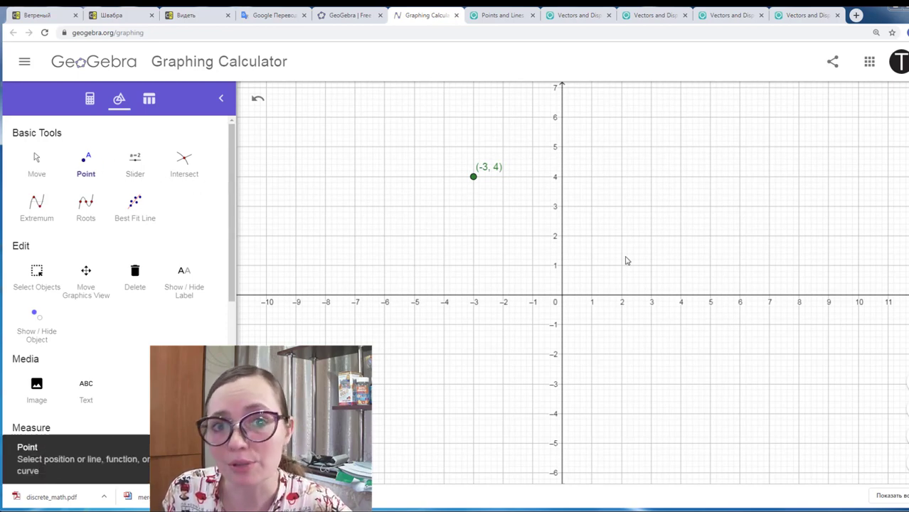
{"action": "left_click", "coordinate": [591, 237]}
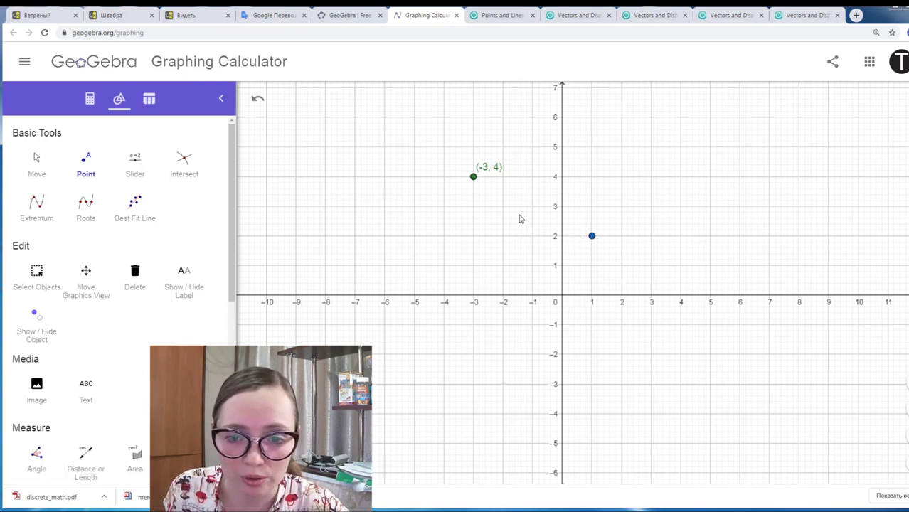
{"action": "left_click", "coordinate": [36, 162]}
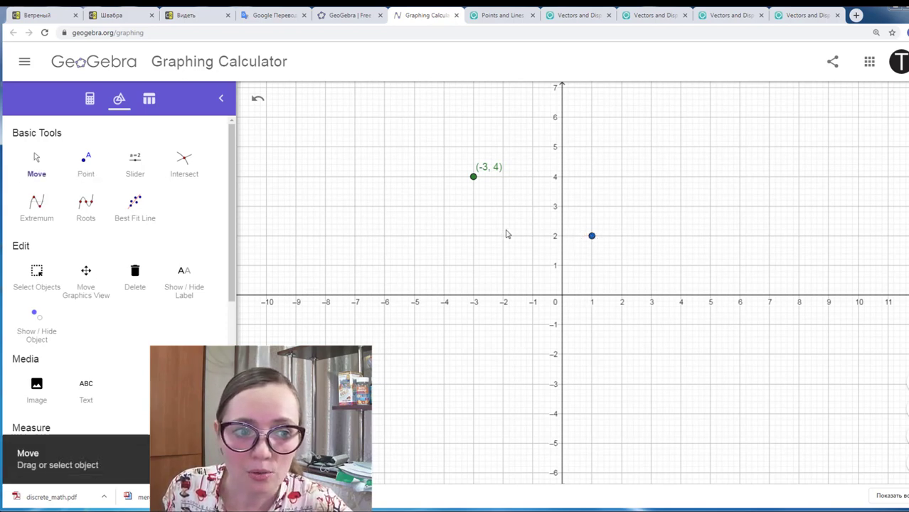
{"action": "left_click", "coordinate": [592, 235]}
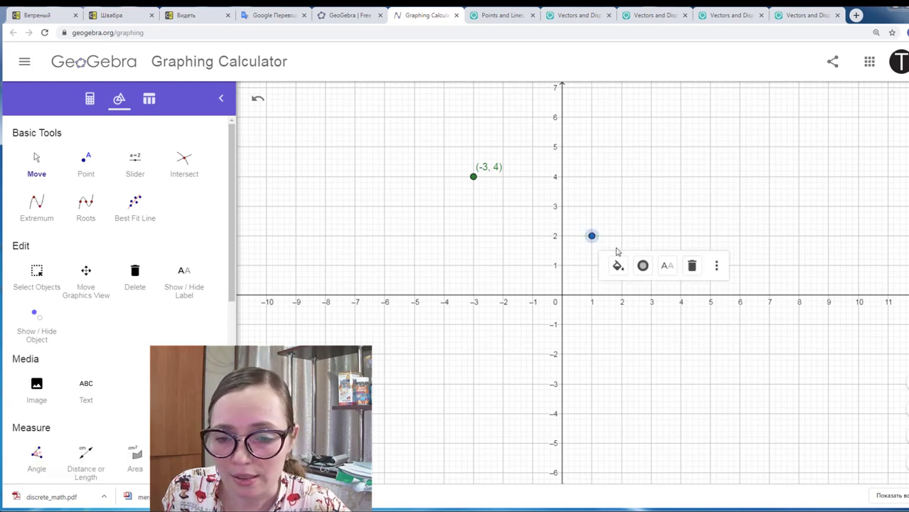
{"action": "left_click", "coordinate": [667, 269]}
{"action": "left_click", "coordinate": [686, 332]}
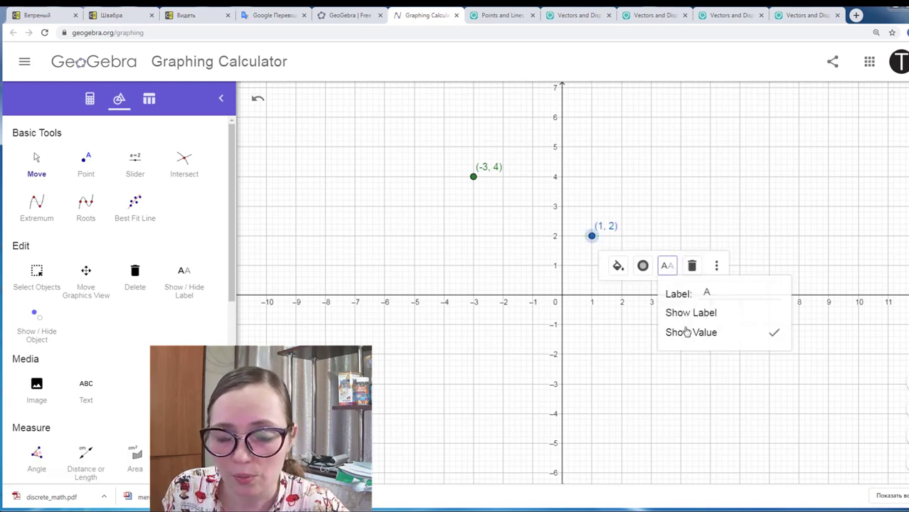
{"action": "left_click", "coordinate": [585, 258]}
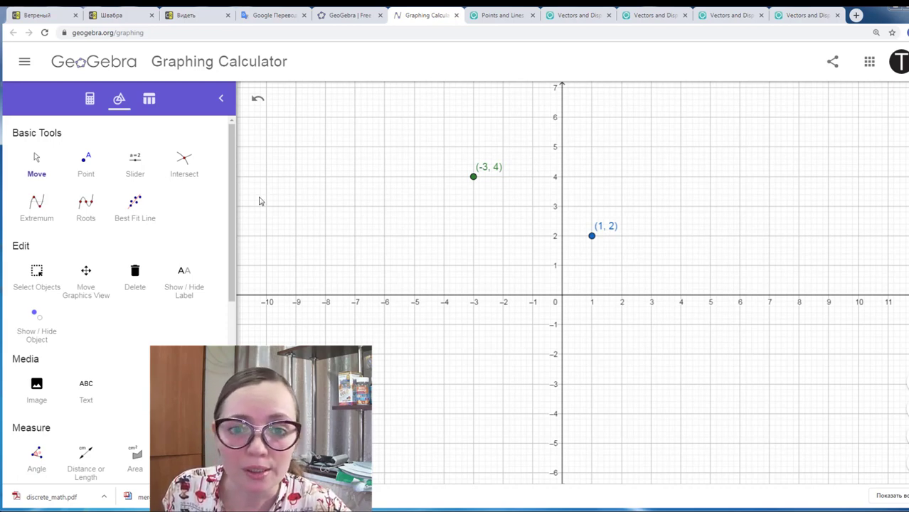
- Create sliders a = 1 and b = 2, and move slider a to -0.4
{"action": "left_click", "coordinate": [90, 98]}
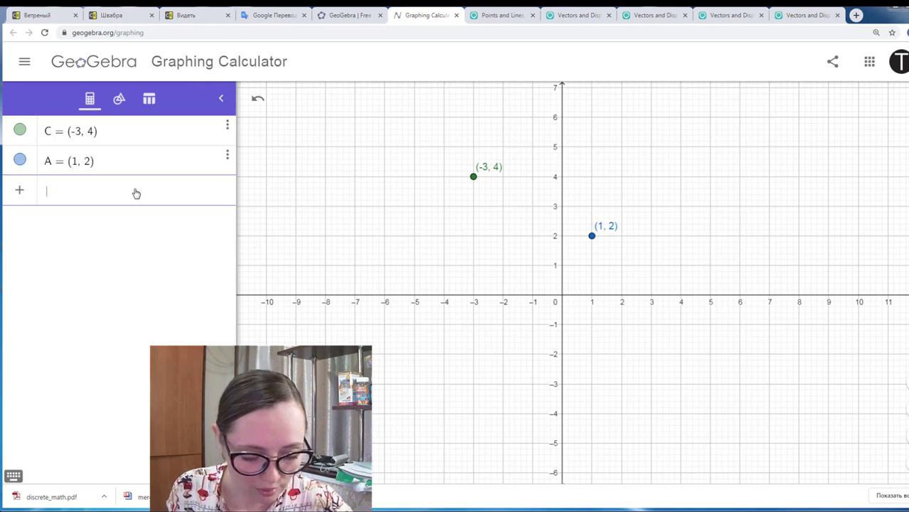
{"action": "type", "text": "a = 1"}
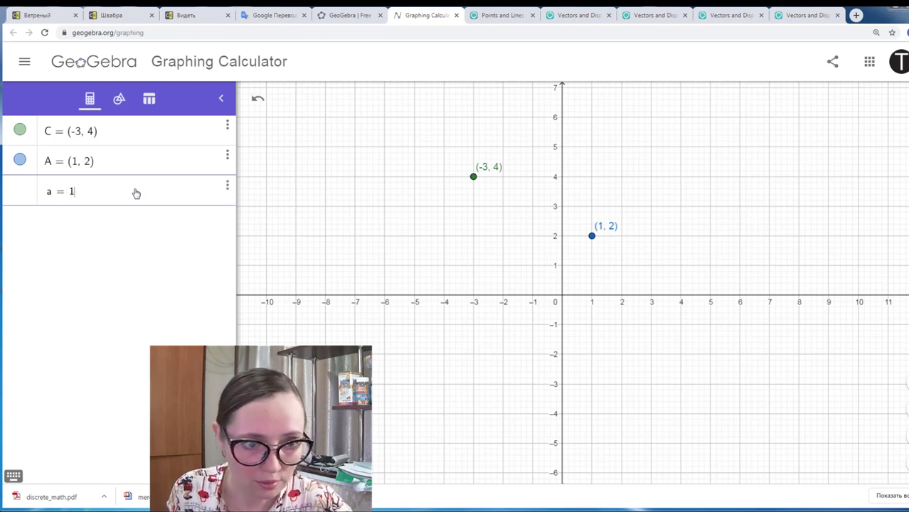
{"action": "key", "text": "Return"}
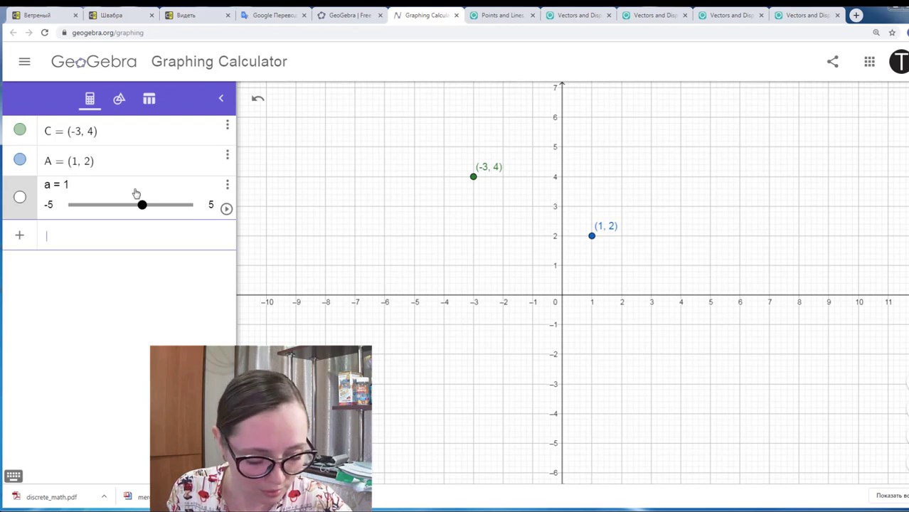
{"action": "type", "text": "b=2"}
{"action": "key", "text": "Return"}
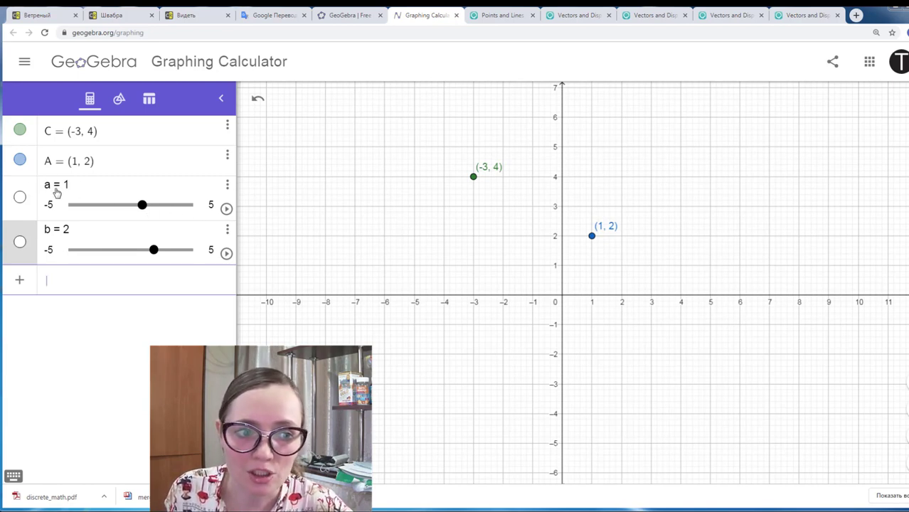
{"action": "mouse_move", "coordinate": [142, 206]}
{"action": "left_mouse_down"}
{"action": "mouse_move", "coordinate": [83, 207]}
{"action": "mouse_move", "coordinate": [185, 211]}
{"action": "mouse_move", "coordinate": [96, 215]}
{"action": "mouse_move", "coordinate": [125, 212]}
{"action": "left_mouse_up"}
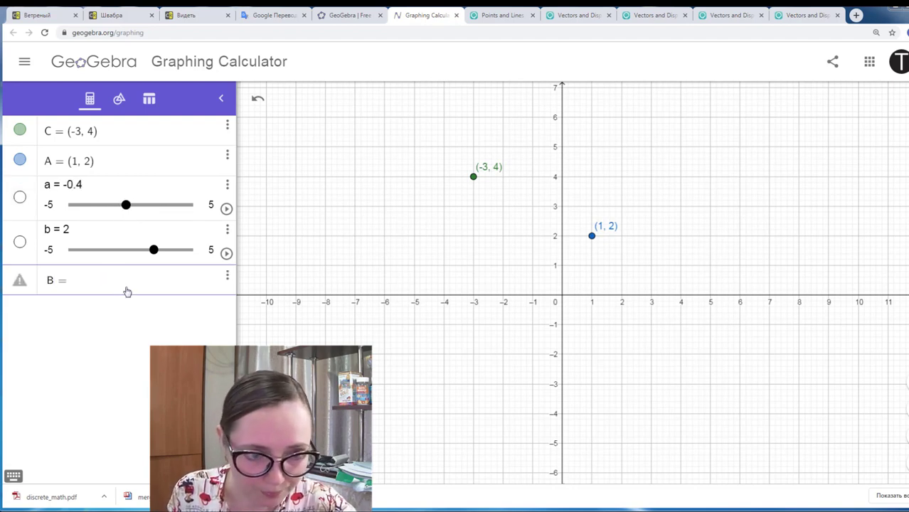
- Define point B as (a, b) from the two sliders and move slider a to -3.4
{"action": "type", "text": "("}
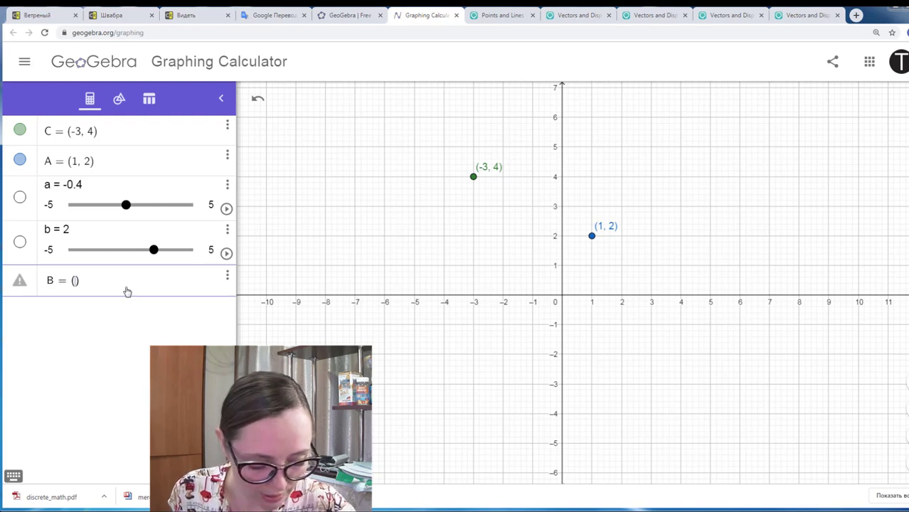
{"action": "type", "text": "a, b"}
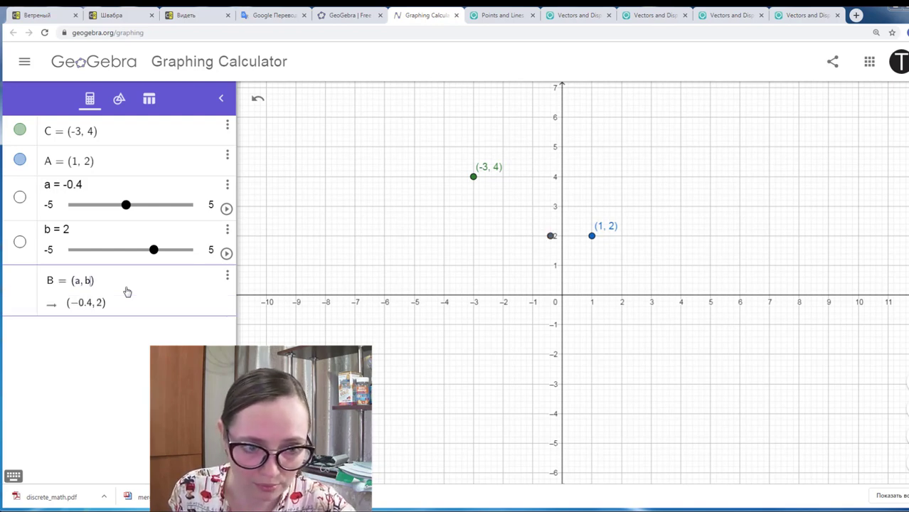
{"action": "key", "text": "Return"}
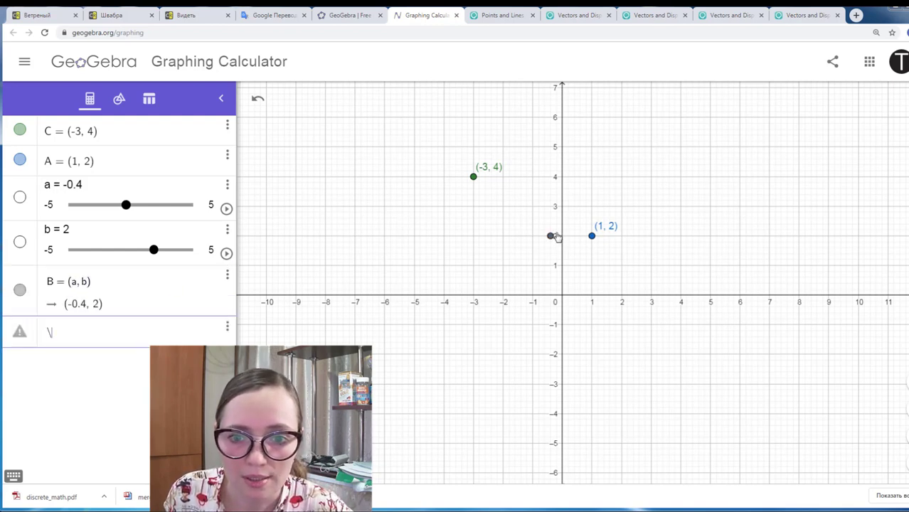
{"action": "left_click_drag", "start_coordinate": [126, 204], "coordinate": [90, 204]}
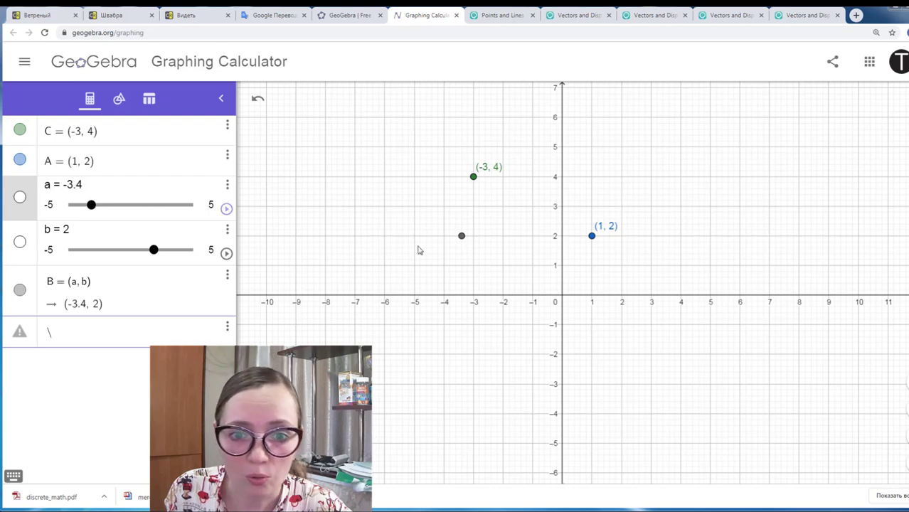
- Show the label of point B beside it in the graphics view
{"action": "left_click", "coordinate": [461, 237]}
{"action": "left_click", "coordinate": [541, 270]}
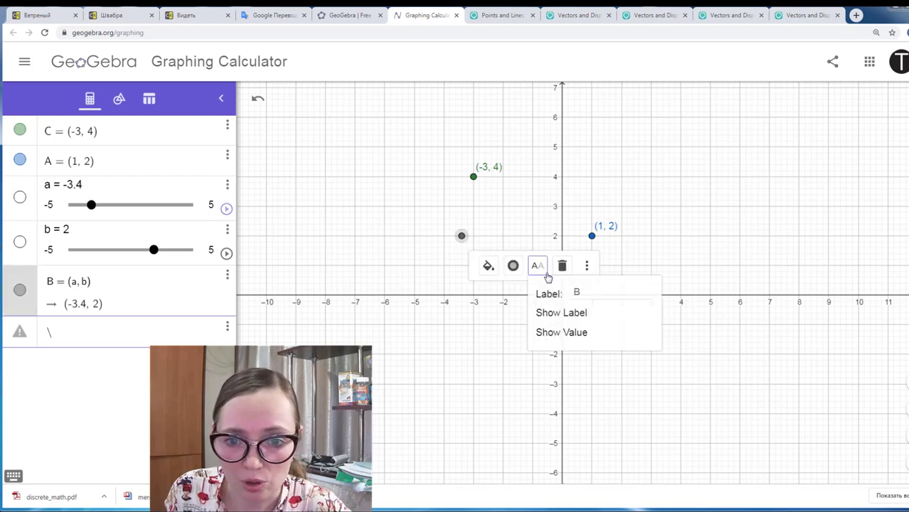
{"action": "left_click", "coordinate": [568, 320]}
{"action": "left_click", "coordinate": [407, 262]}
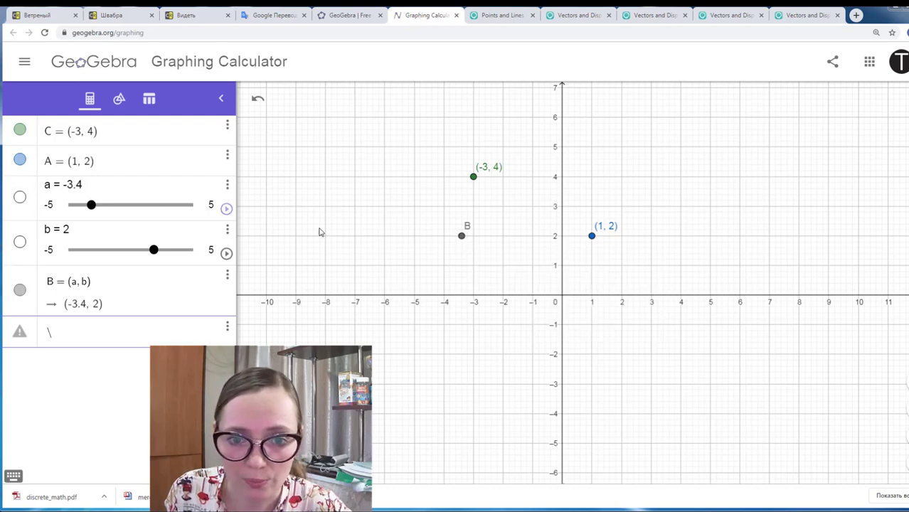
- Move slider b to -1.1 and slider a to 3.1, and briefly animate slider a and then slider b
{"action": "left_click_drag", "start_coordinate": [157, 250], "coordinate": [118, 249]}
{"action": "left_click_drag", "start_coordinate": [96, 213], "coordinate": [167, 220]}
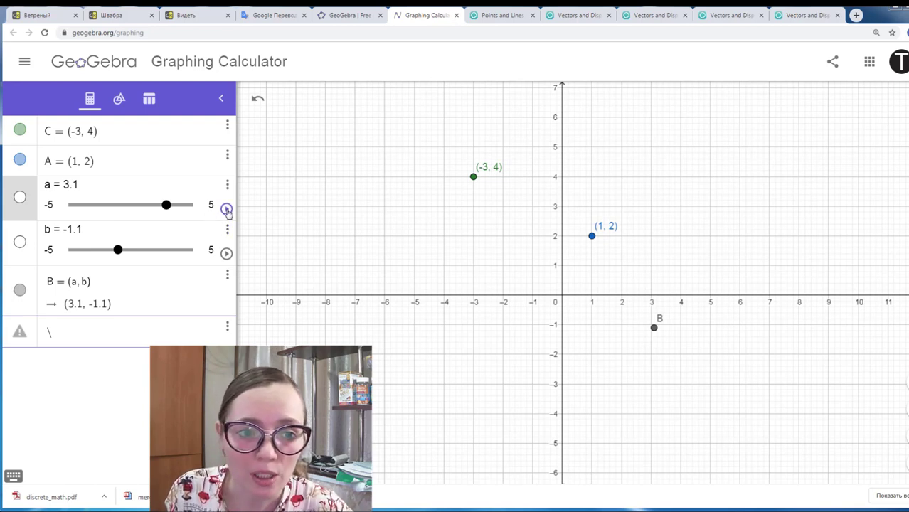
{"action": "left_click", "coordinate": [226, 210]}
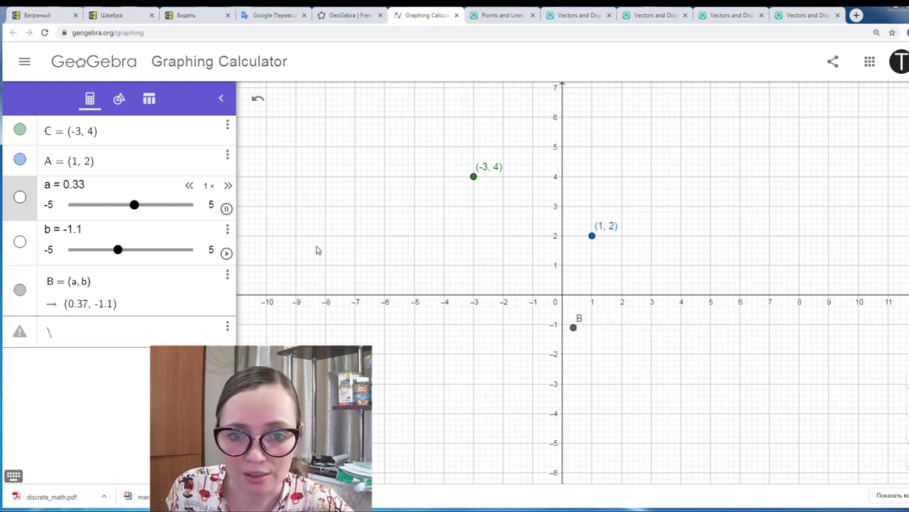
{"action": "left_click", "coordinate": [226, 208]}
{"action": "left_click", "coordinate": [226, 253]}
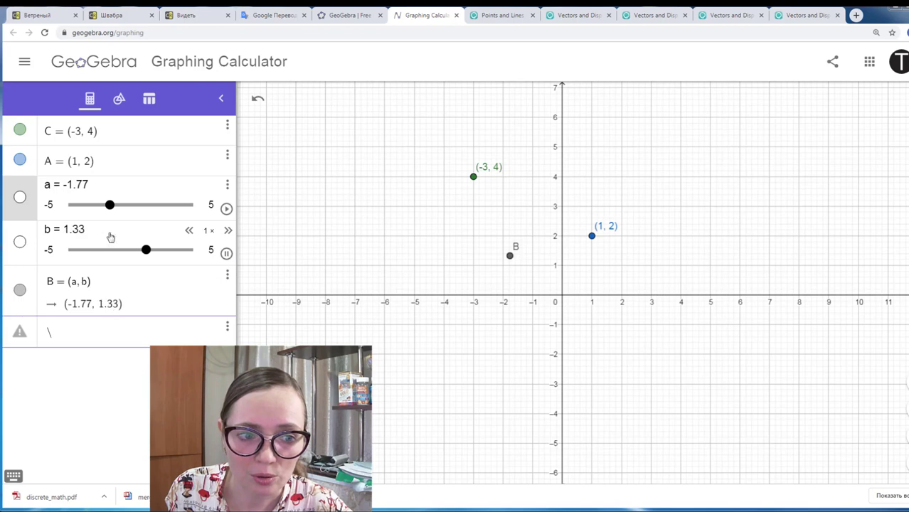
{"action": "left_click", "coordinate": [226, 254]}
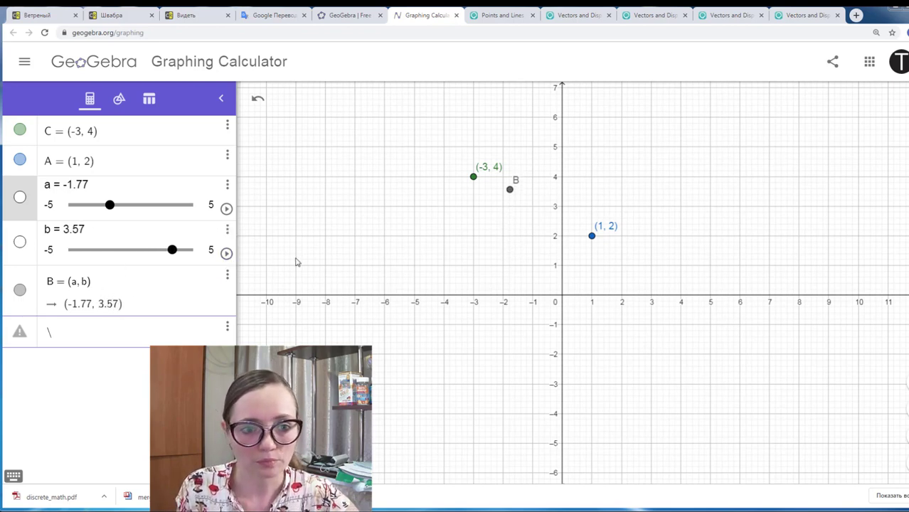
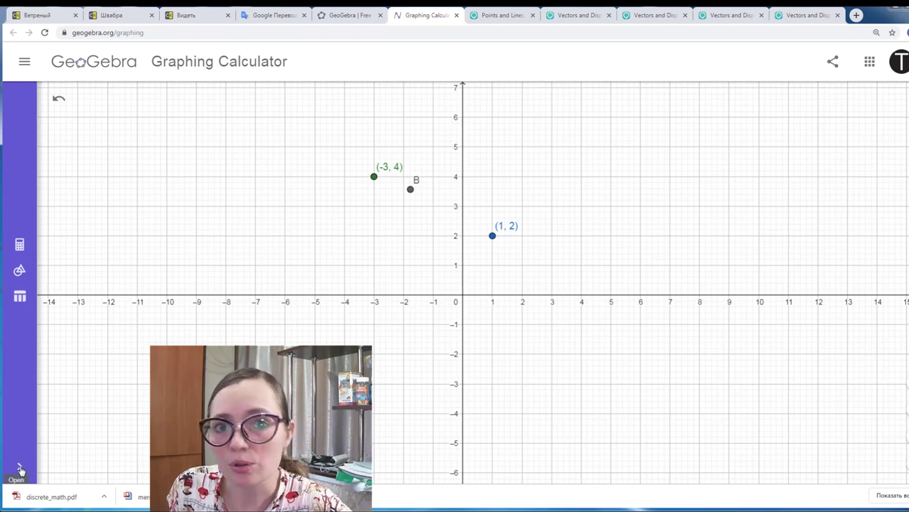
- Expand the full tool list and place an Input Box in the graphics view above point C
{"action": "left_click", "coordinate": [20, 469]}
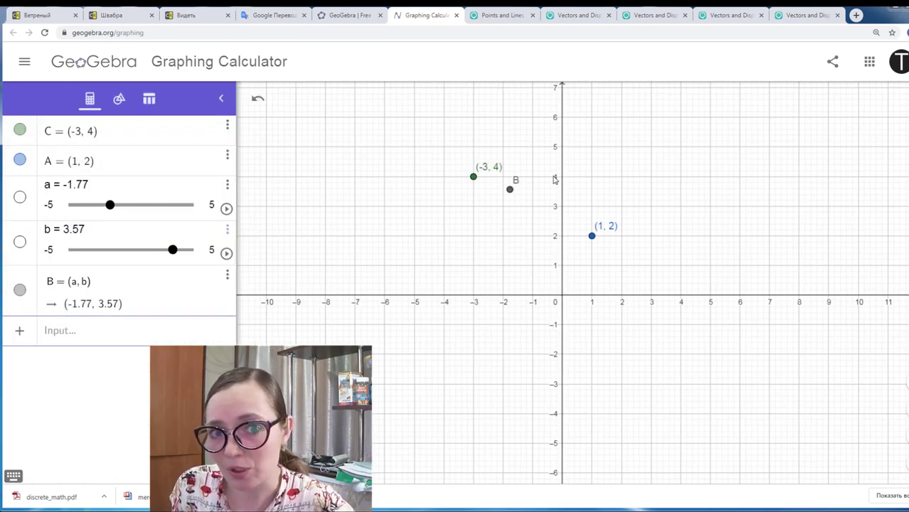
{"action": "left_click", "coordinate": [121, 102]}
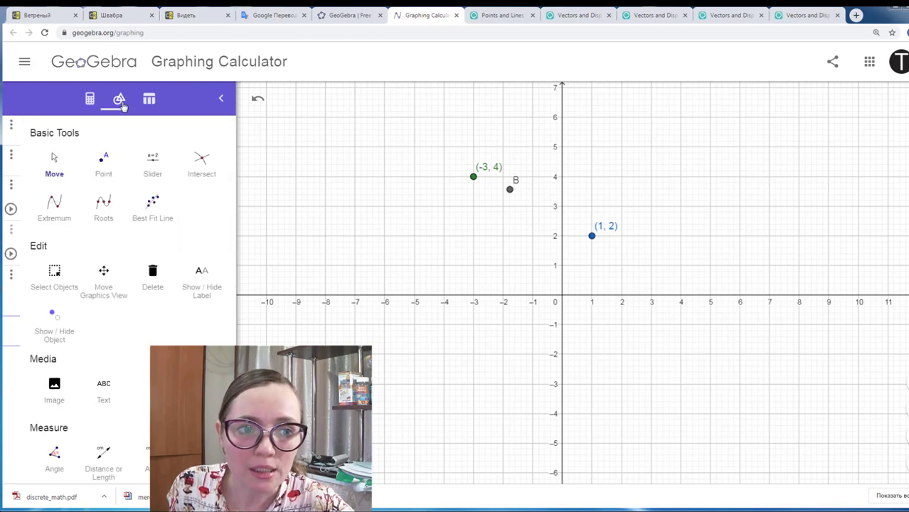
{"action": "scroll", "coordinate": [171, 244], "scroll_direction": "down", "scroll_amount": 5}
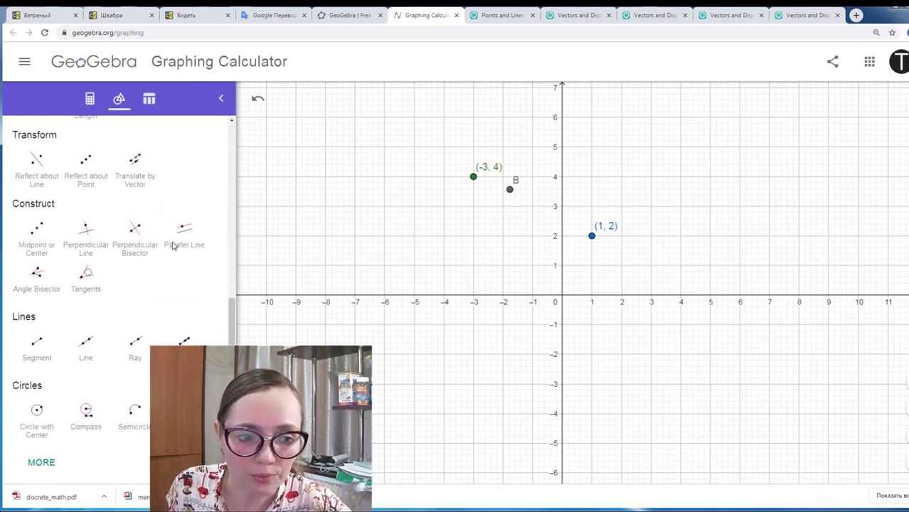
{"action": "left_click", "coordinate": [54, 462]}
{"action": "scroll", "coordinate": [75, 442], "scroll_direction": "down", "scroll_amount": 4}
{"action": "scroll", "coordinate": [75, 445], "scroll_direction": "down", "scroll_amount": 4}
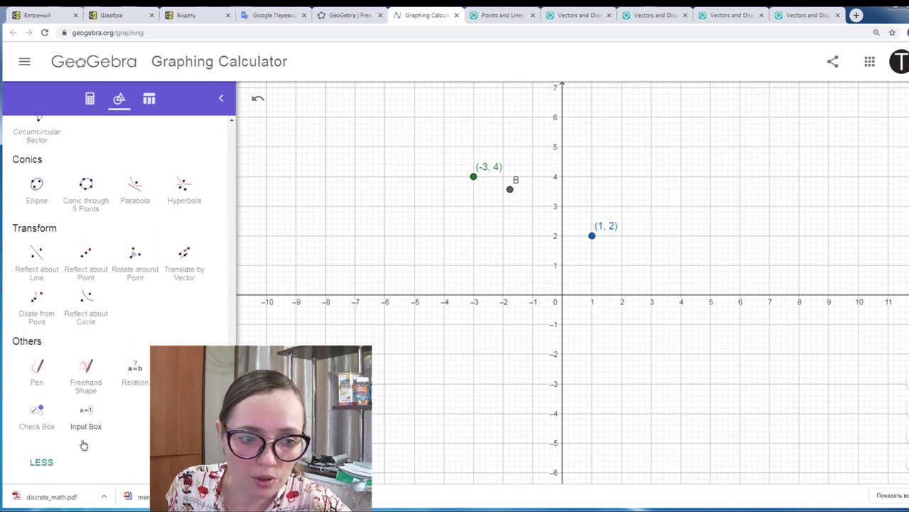
{"action": "left_click", "coordinate": [86, 421]}
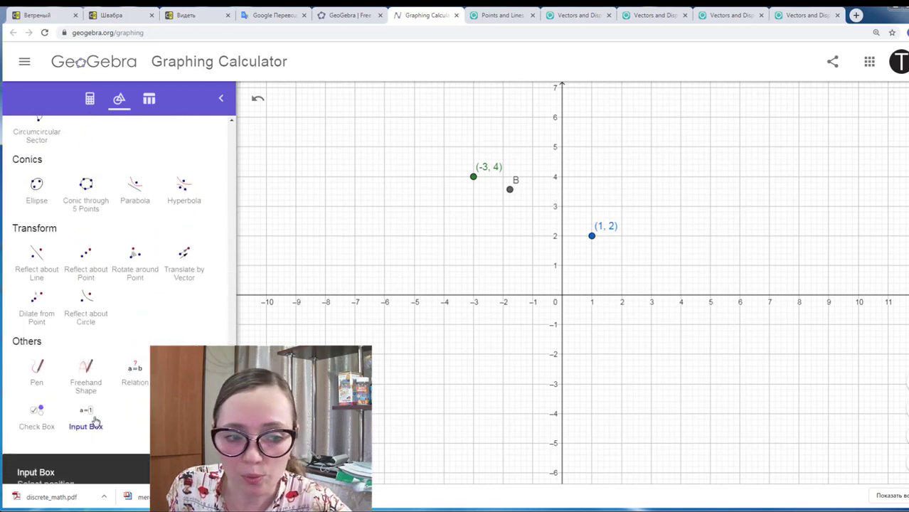
{"action": "left_click", "coordinate": [387, 135]}
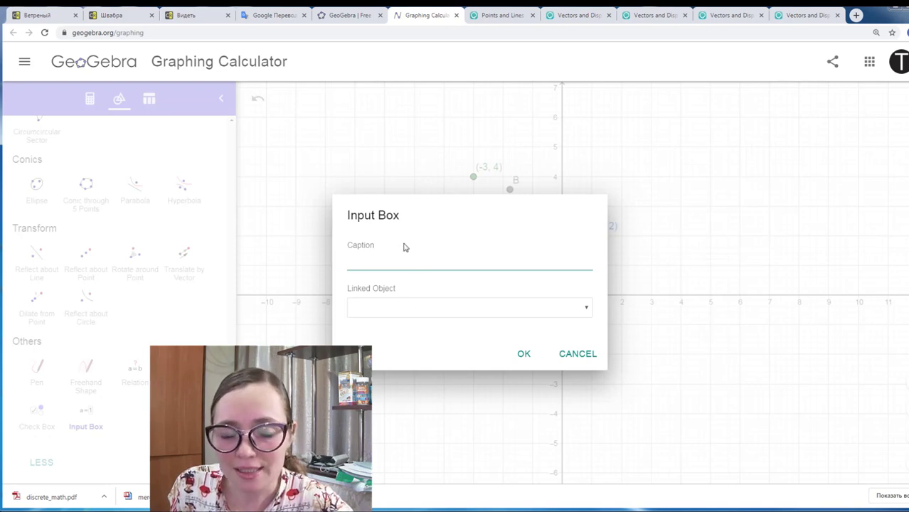
- Link the input box to slider a, caption it "x coordinate of B" and create it
{"action": "left_click", "coordinate": [435, 308]}
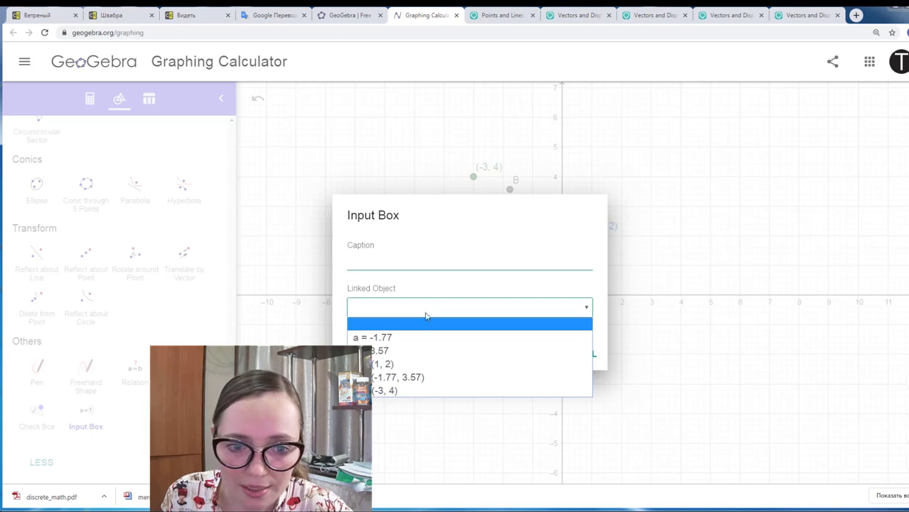
{"action": "left_click", "coordinate": [419, 339]}
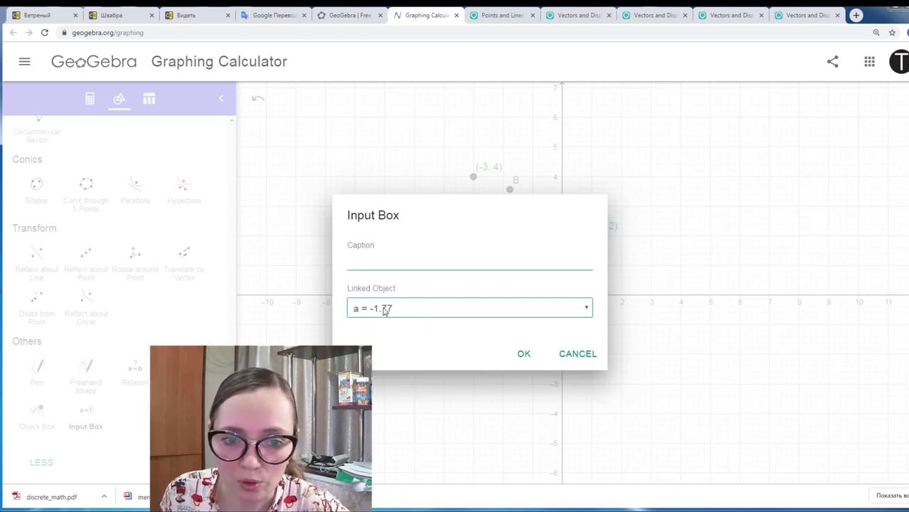
{"action": "left_click", "coordinate": [399, 260]}
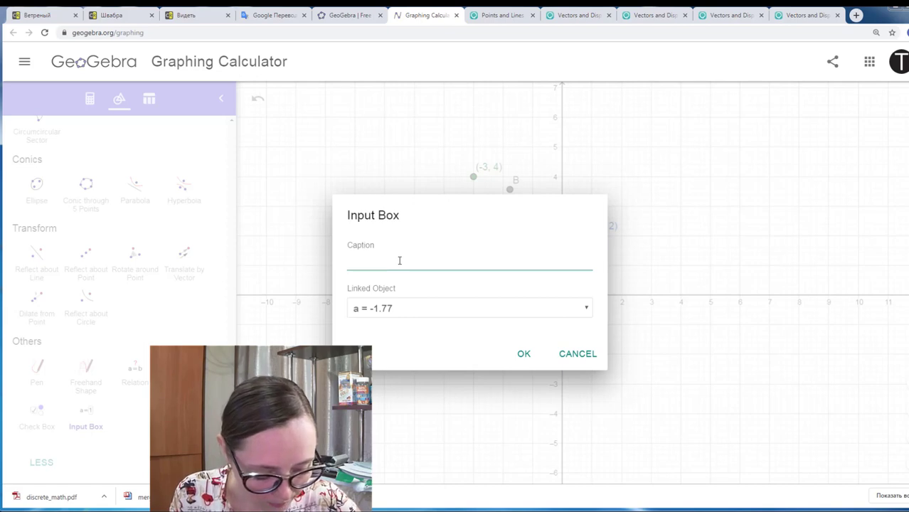
{"action": "type", "text": "x coo"}
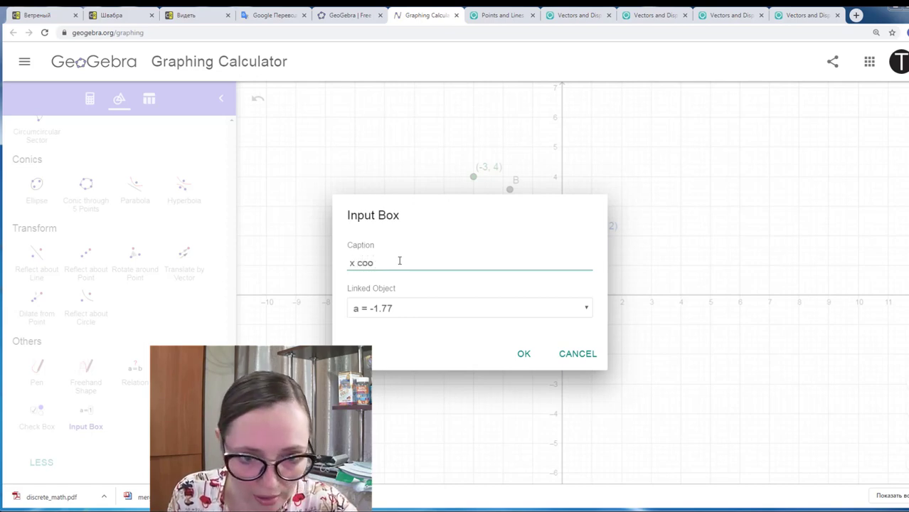
{"action": "type", "text": "rdinat"}
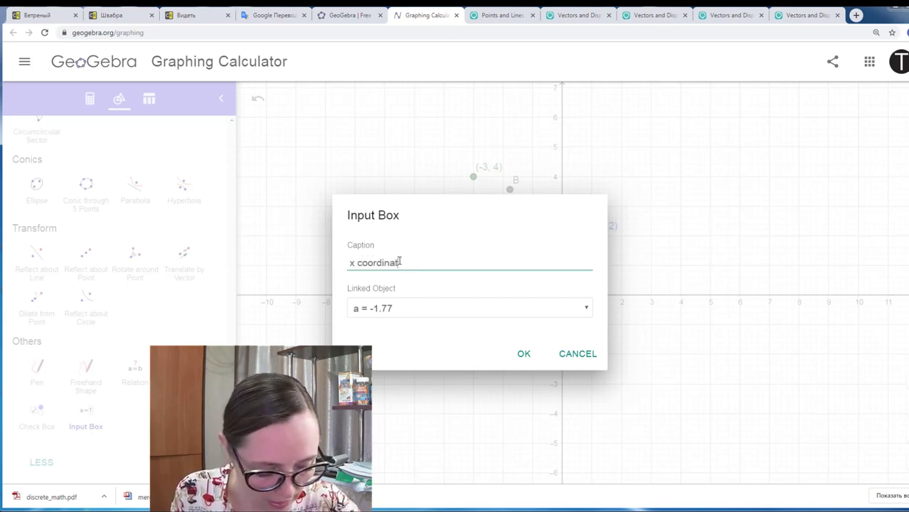
{"action": "type", "text": "e of B"}
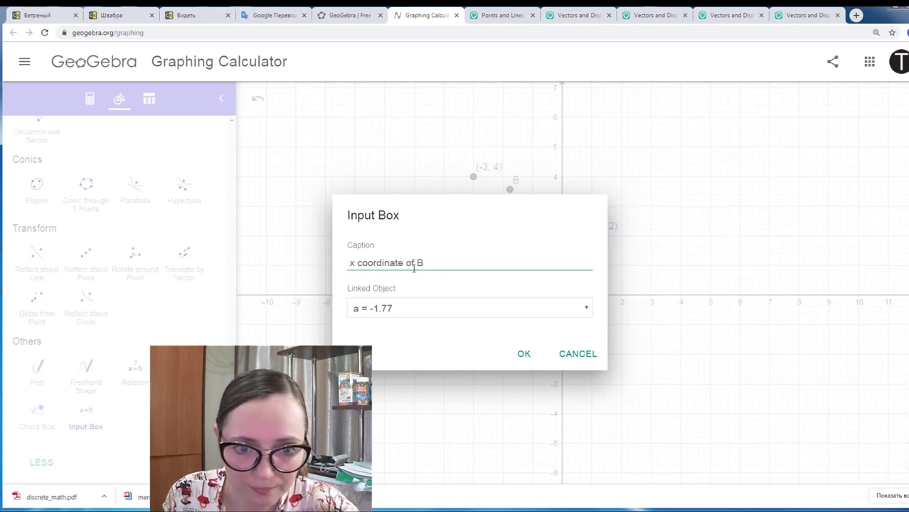
{"action": "left_click", "coordinate": [523, 354]}
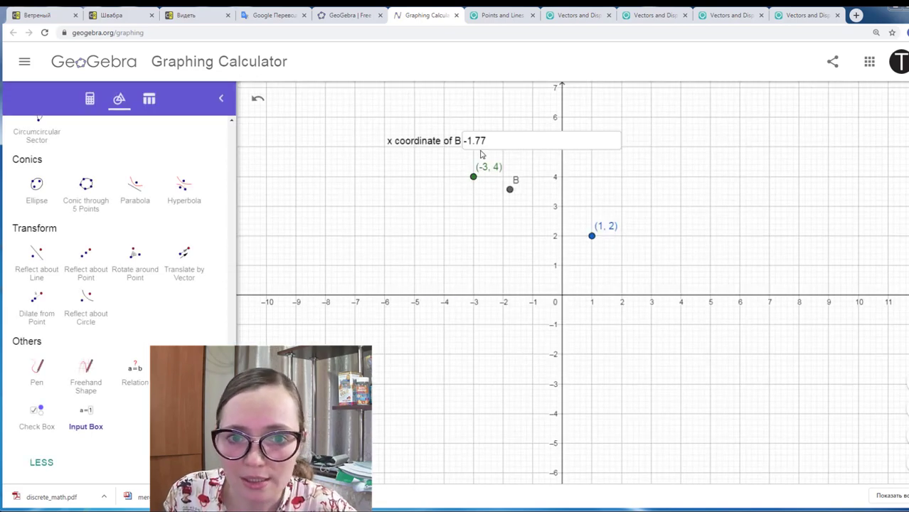
- Set the x coordinate of B to 1 through its input box
{"action": "left_click", "coordinate": [508, 139]}
{"action": "key", "text": "BackSpace"}
{"action": "key", "text": "BackSpace"}
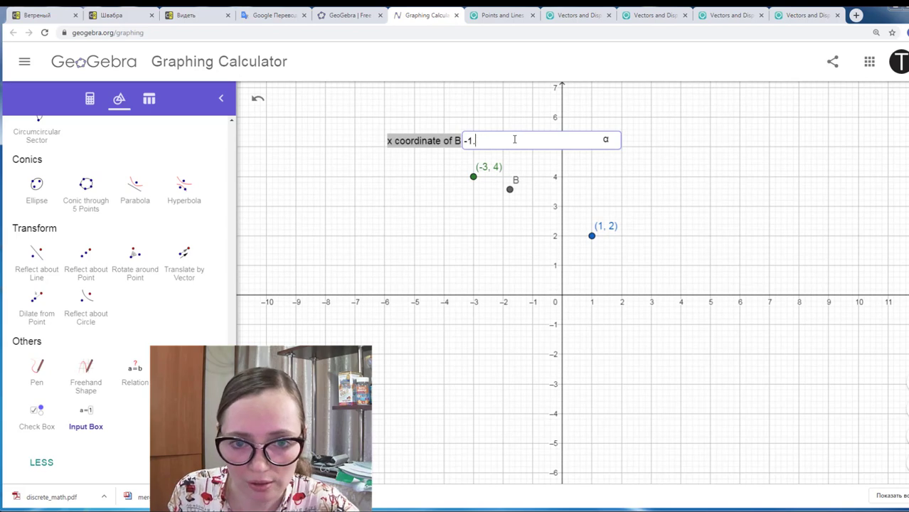
{"action": "key", "text": "Return"}
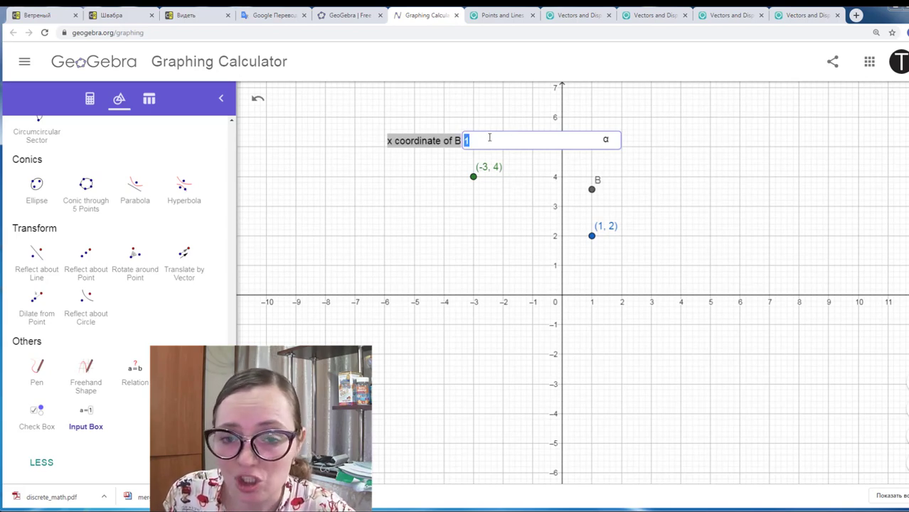
- Add a second input box below the first, captioned "y coordinate of B" and linked to slider b
{"action": "left_click", "coordinate": [521, 173]}
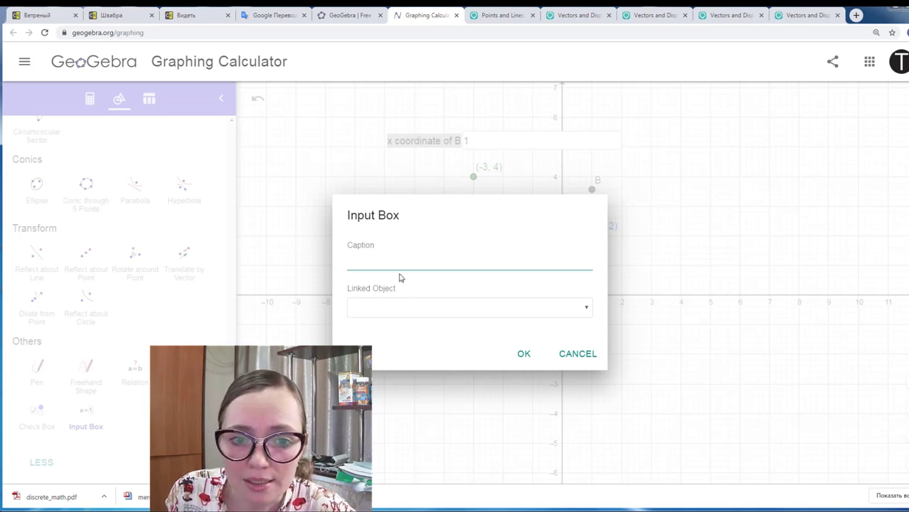
{"action": "type", "text": "y "}
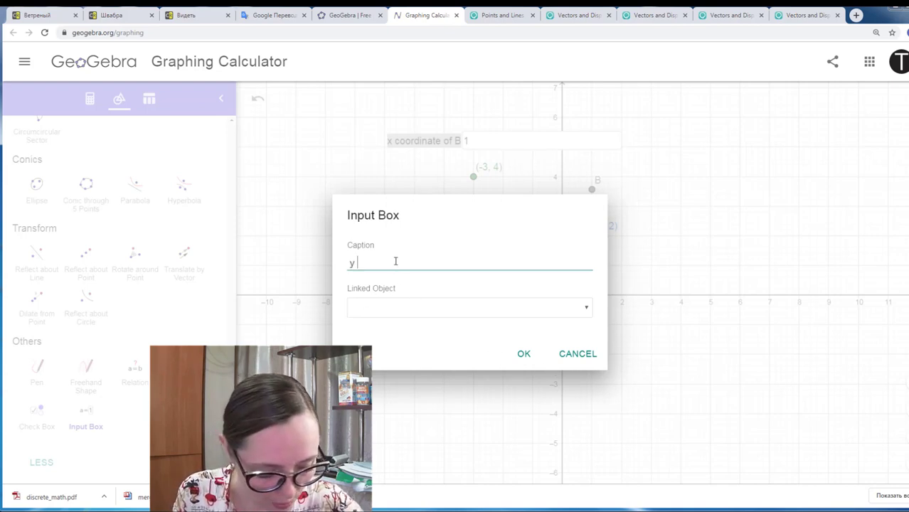
{"action": "type", "text": "coordinate of B"}
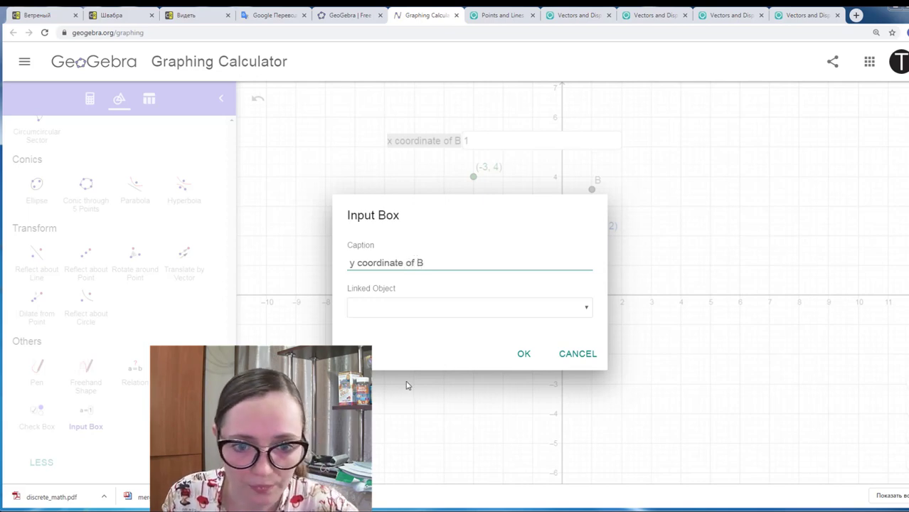
{"action": "left_click", "coordinate": [429, 311]}
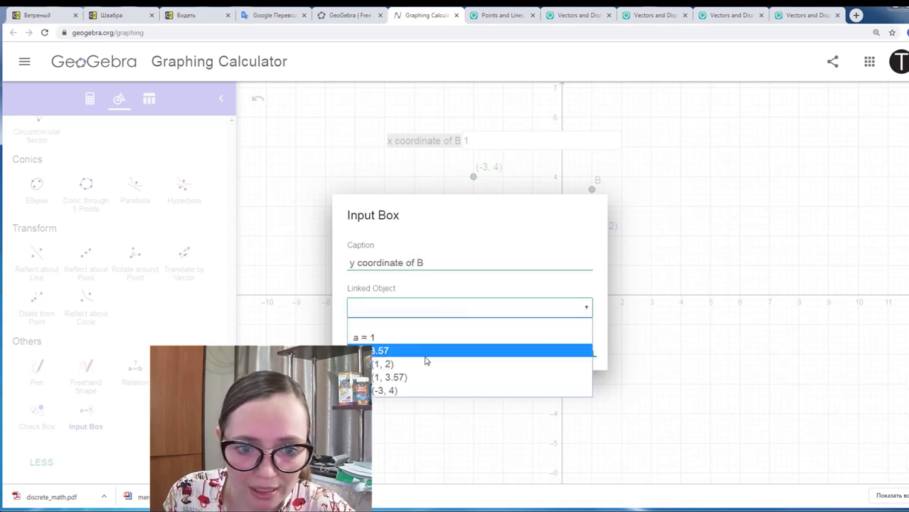
{"action": "left_click", "coordinate": [423, 351]}
{"action": "left_click", "coordinate": [522, 353]}
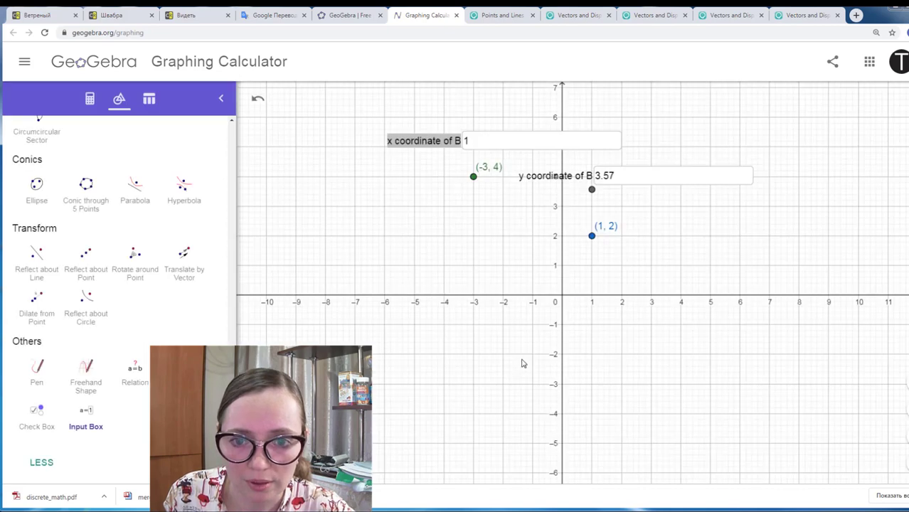
- Set the y coordinate of B to -2 through its input box
{"action": "left_click", "coordinate": [627, 177]}
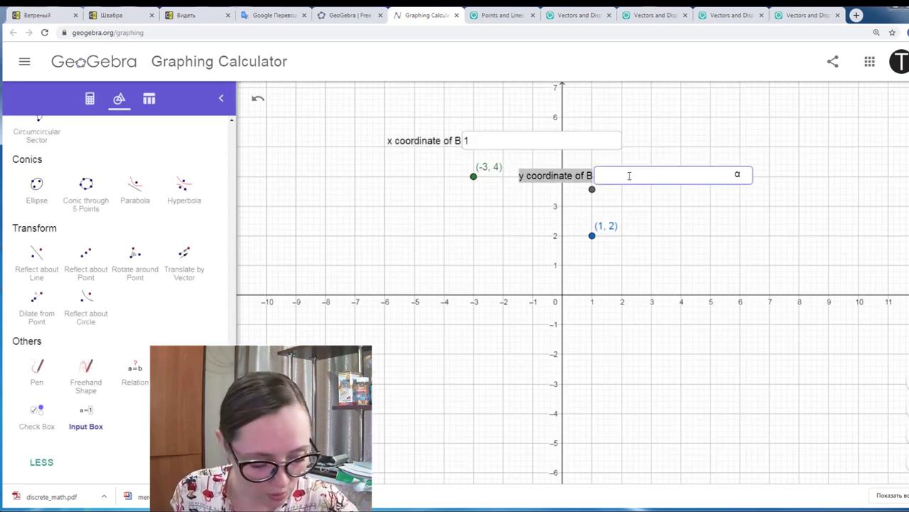
{"action": "type", "text": "-2"}
{"action": "key", "text": "Return"}
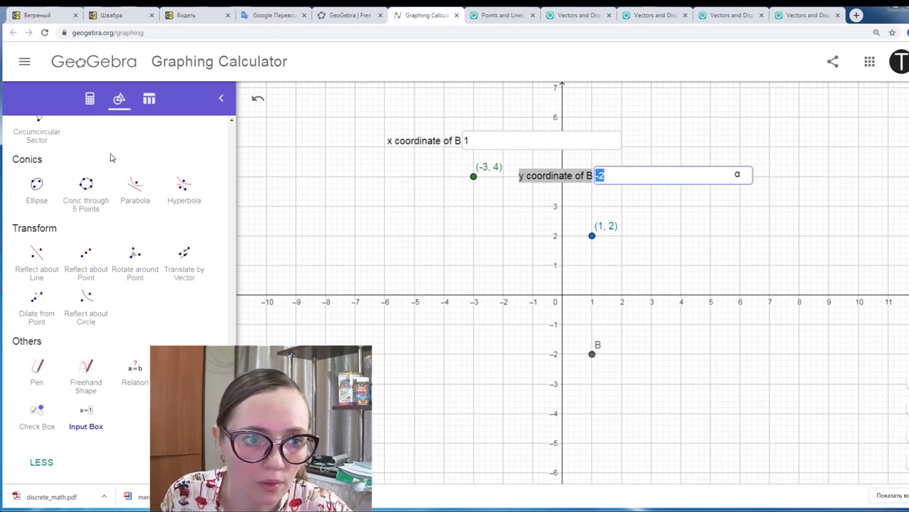
- Activate the Move tool and try to reposition the y coordinate input box
{"action": "scroll", "coordinate": [102, 166], "scroll_direction": "up", "scroll_amount": 10}
{"action": "scroll", "coordinate": [103, 166], "scroll_direction": "up", "scroll_amount": 4}
{"action": "left_click", "coordinate": [37, 163]}
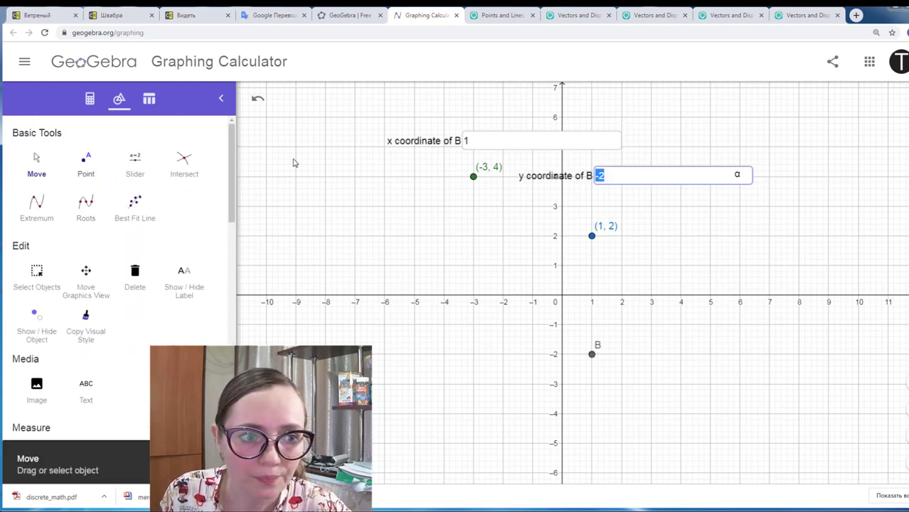
{"action": "left_click", "coordinate": [635, 182]}
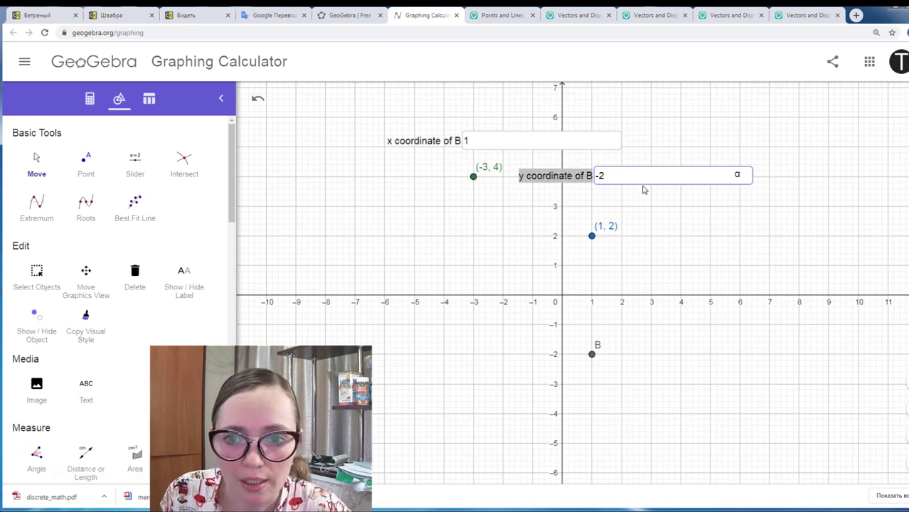
{"action": "left_click", "coordinate": [613, 190]}
{"action": "left_click", "coordinate": [649, 191]}
{"action": "left_click", "coordinate": [648, 191]}
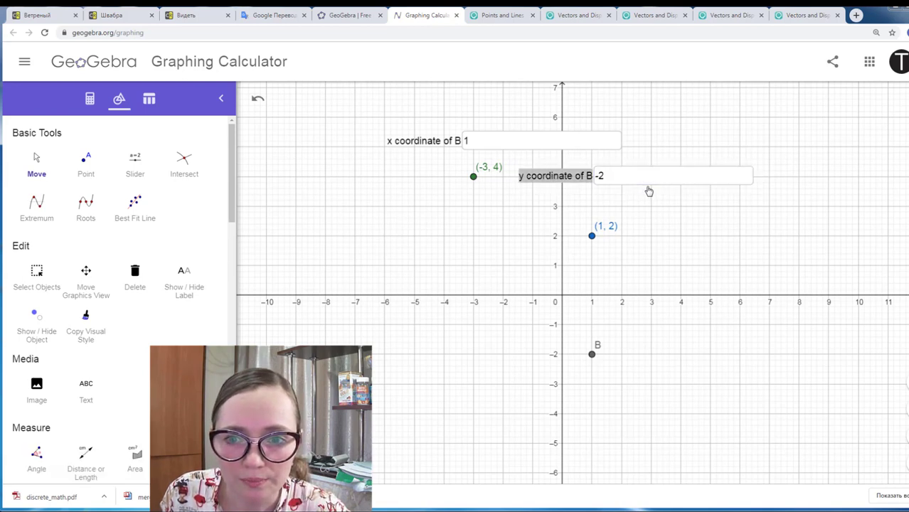
{"action": "left_click", "coordinate": [610, 208]}
{"action": "left_click", "coordinate": [635, 183]}
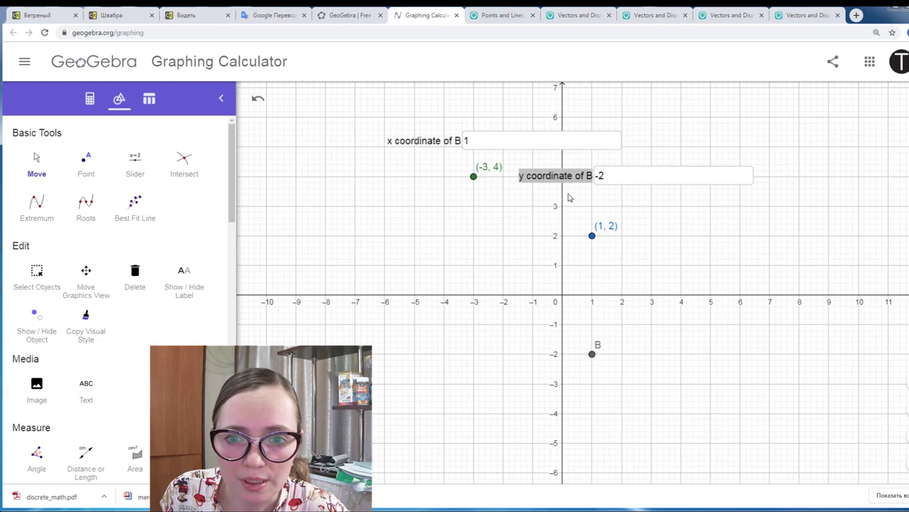
- Unfix the x coordinate input box and move it toward the upper-left corner of the graph
{"action": "right_click", "coordinate": [530, 142]}
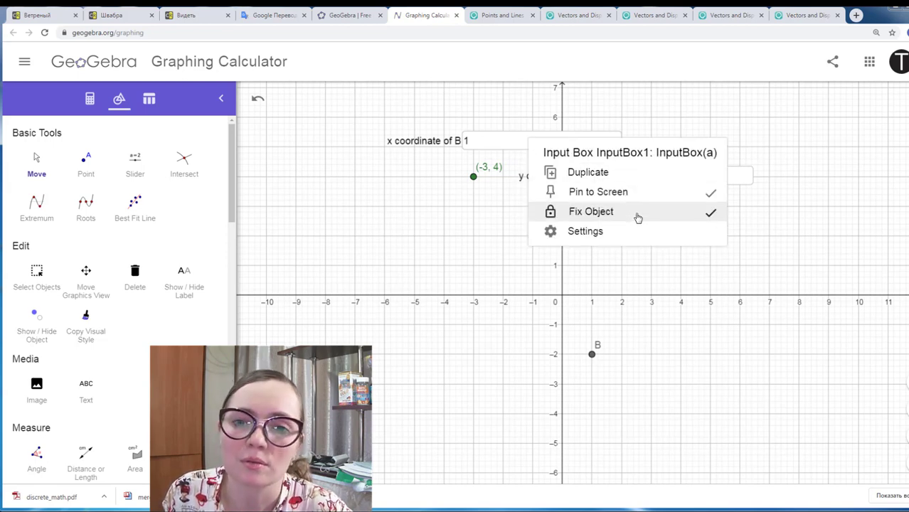
{"action": "left_click", "coordinate": [638, 218]}
{"action": "mouse_move", "coordinate": [607, 148]}
{"action": "left_mouse_down"}
{"action": "mouse_move", "coordinate": [560, 154]}
{"action": "mouse_move", "coordinate": [491, 135]}
{"action": "left_mouse_up"}
- Unfix the y coordinate input box and move it directly beneath the x coordinate input box
{"action": "left_click", "coordinate": [653, 184]}
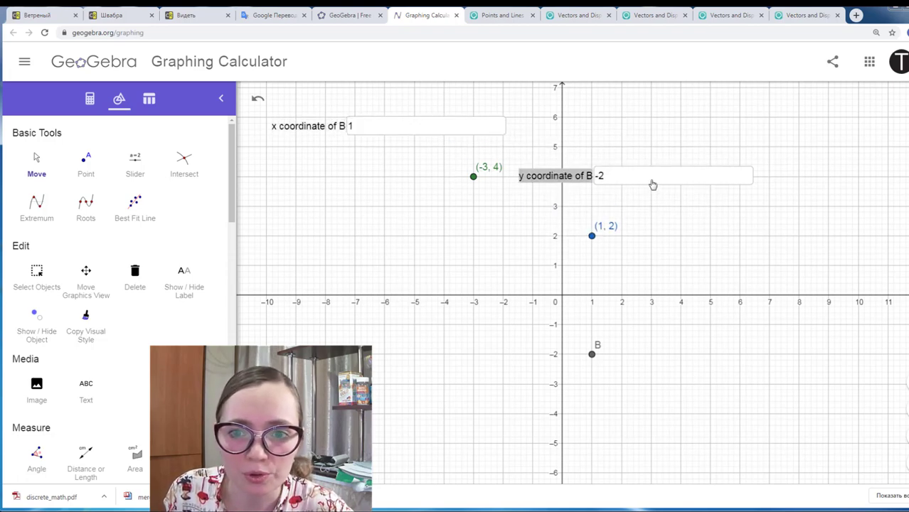
{"action": "right_click", "coordinate": [653, 184]}
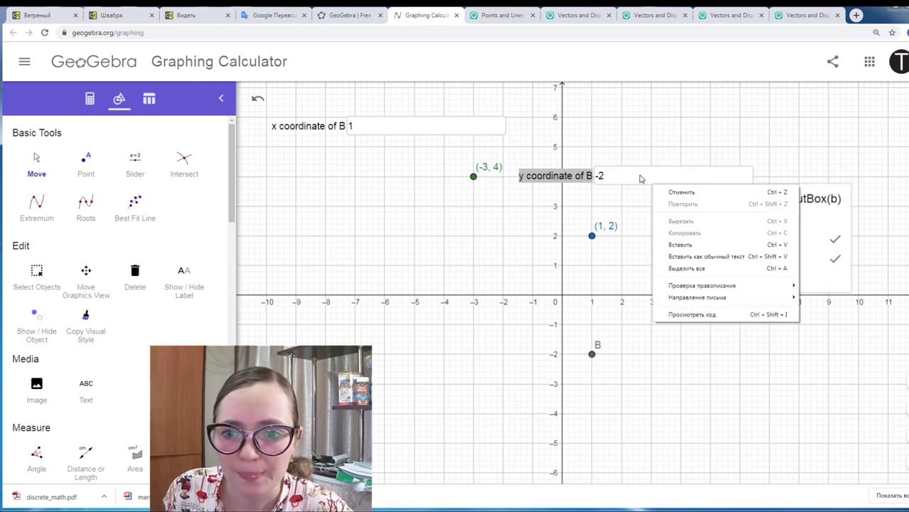
{"action": "right_click", "coordinate": [641, 179]}
{"action": "left_click", "coordinate": [700, 256]}
{"action": "left_click_drag", "start_coordinate": [663, 185], "coordinate": [420, 169]}
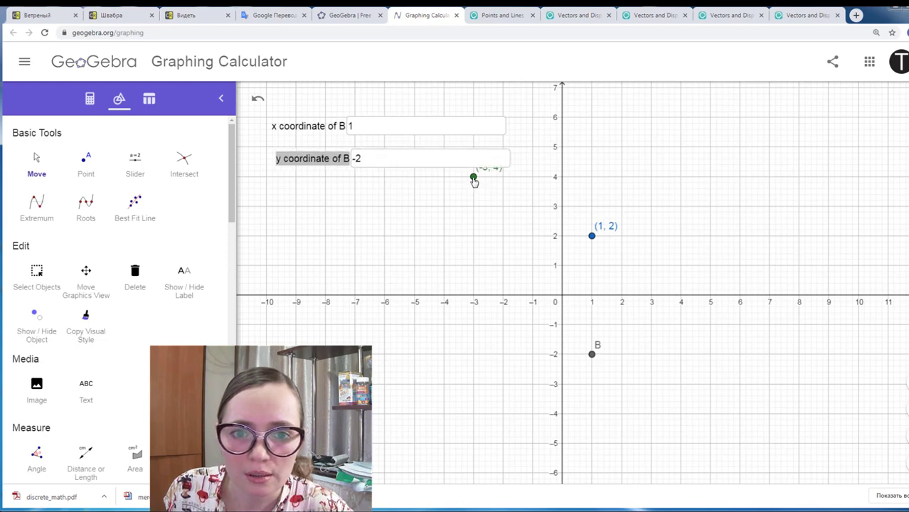
- Move the green point to about (4.82, 3.36) and align the y coordinate input box under the x coordinate one
{"action": "left_click_drag", "start_coordinate": [475, 177], "coordinate": [707, 198]}
{"action": "left_click", "coordinate": [350, 201]}
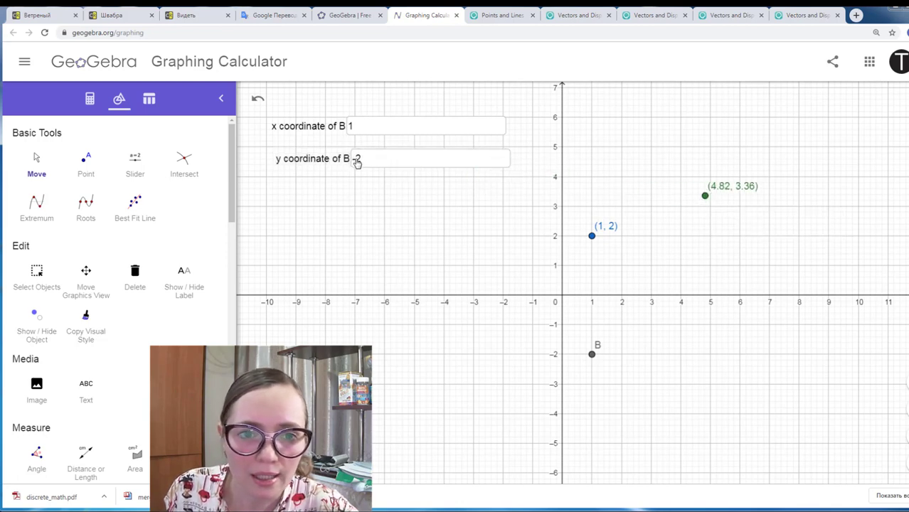
{"action": "left_click", "coordinate": [379, 162]}
{"action": "left_click", "coordinate": [377, 194]}
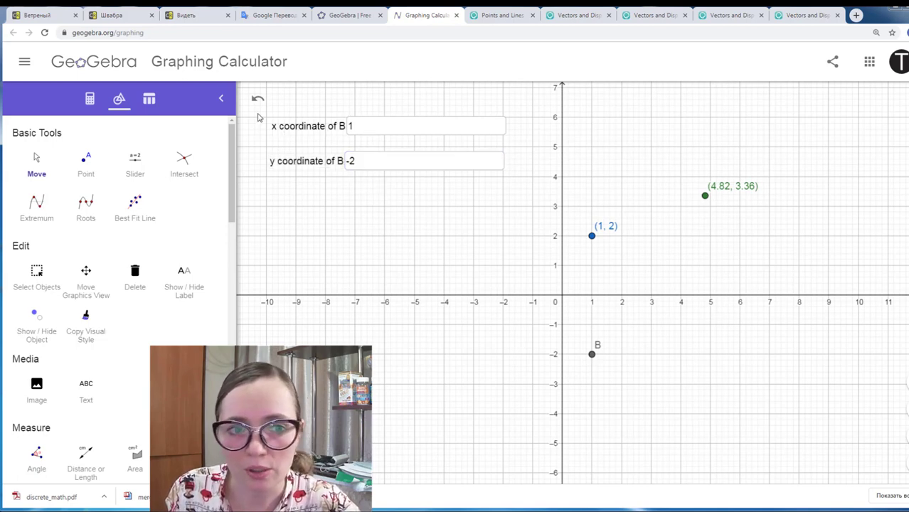
- Collapse the tool sidebar and restack both coordinate input boxes closer together, slightly higher and further right
{"action": "left_click", "coordinate": [222, 101]}
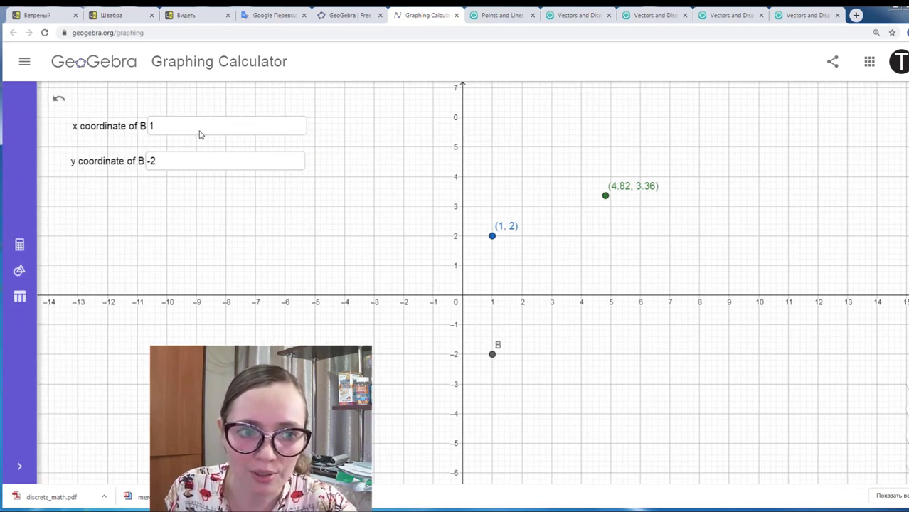
{"action": "left_click_drag", "start_coordinate": [211, 131], "coordinate": [280, 114]}
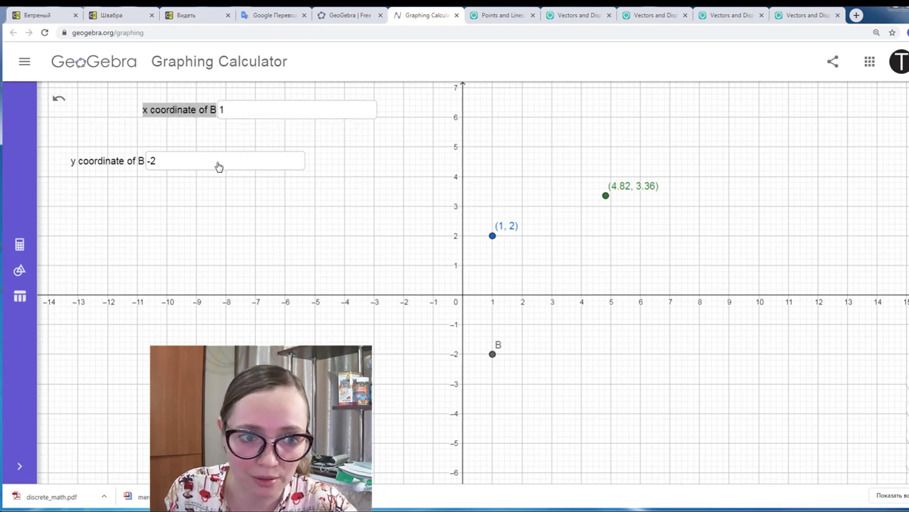
{"action": "left_click_drag", "start_coordinate": [217, 166], "coordinate": [288, 147]}
- Set the x coordinate of B to 2 and its y coordinate to 3 through the input boxes
{"action": "left_click", "coordinate": [277, 114]}
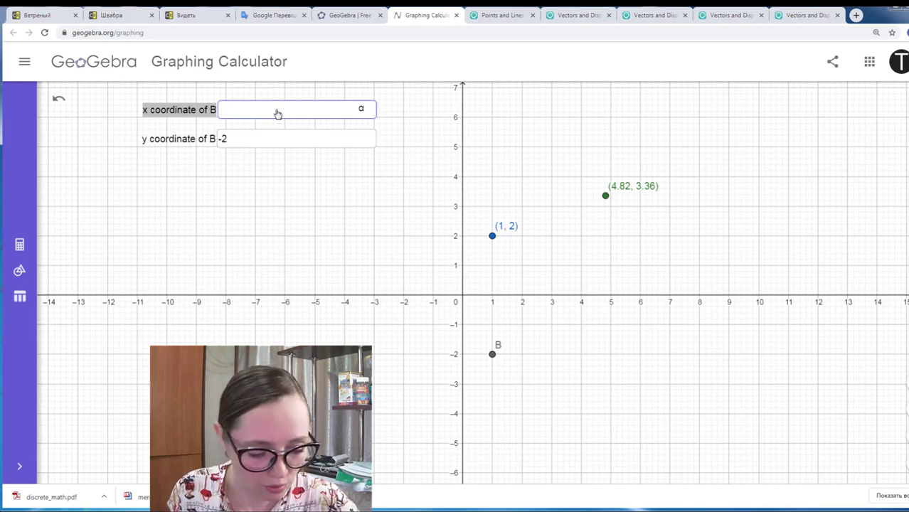
{"action": "type", "text": "2"}
{"action": "key", "text": "Return"}
{"action": "left_click", "coordinate": [286, 141]}
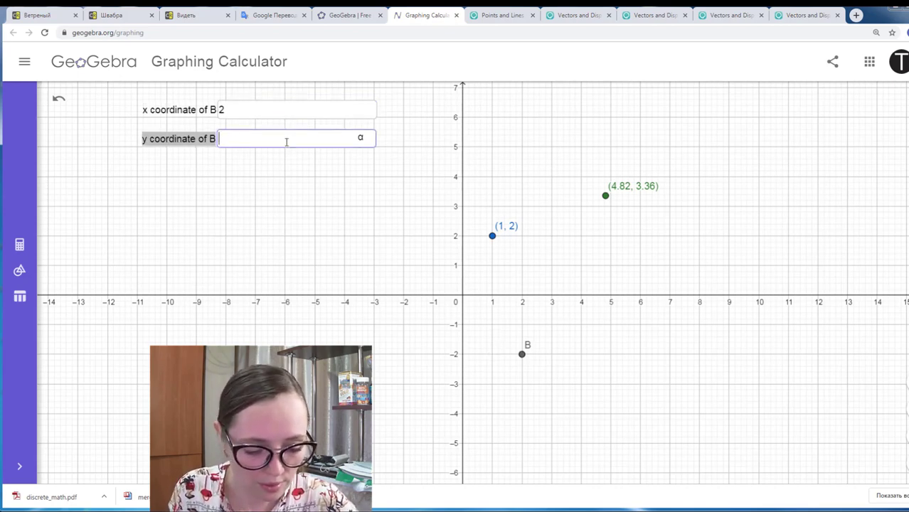
{"action": "type", "text": "3"}
{"action": "key", "text": "Return"}
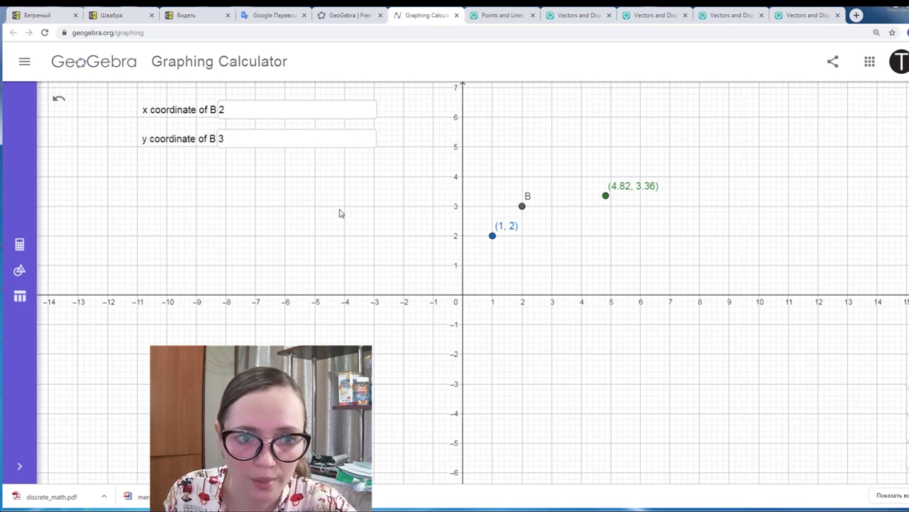
- Set the input box length of the x coordinate box to 4
{"action": "left_click", "coordinate": [322, 116]}
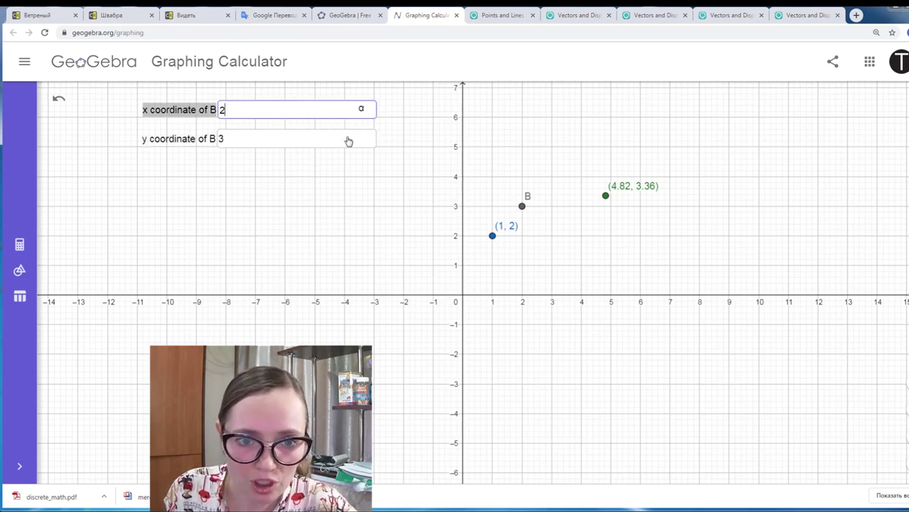
{"action": "left_click", "coordinate": [347, 141]}
{"action": "left_click", "coordinate": [334, 118]}
{"action": "right_click", "coordinate": [334, 116]}
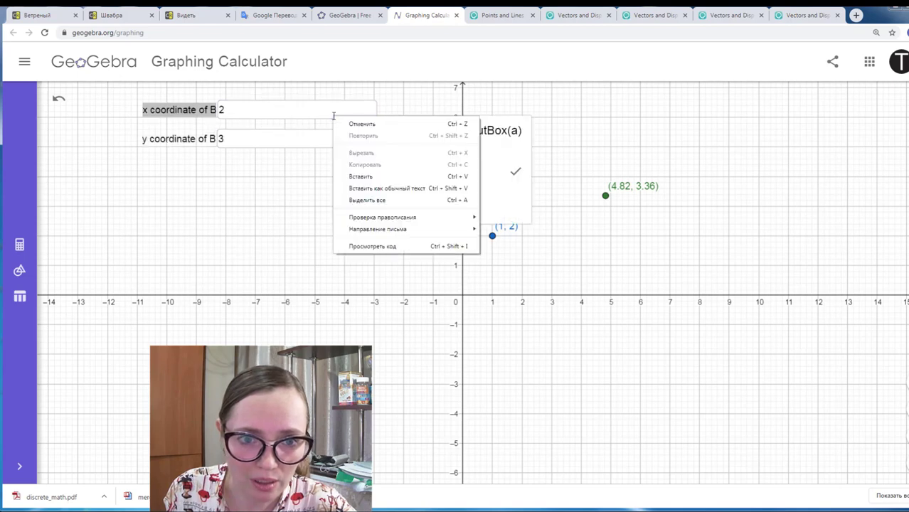
{"action": "left_click", "coordinate": [308, 118]}
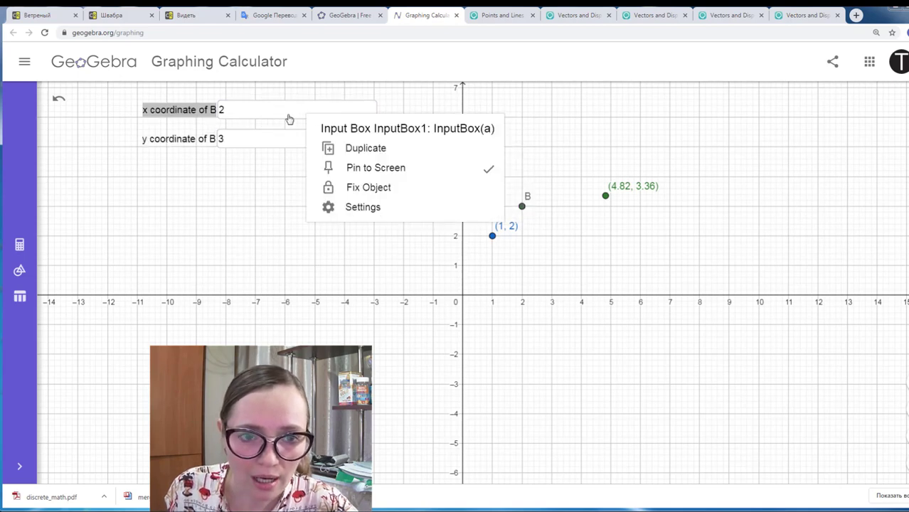
{"action": "left_click", "coordinate": [361, 208]}
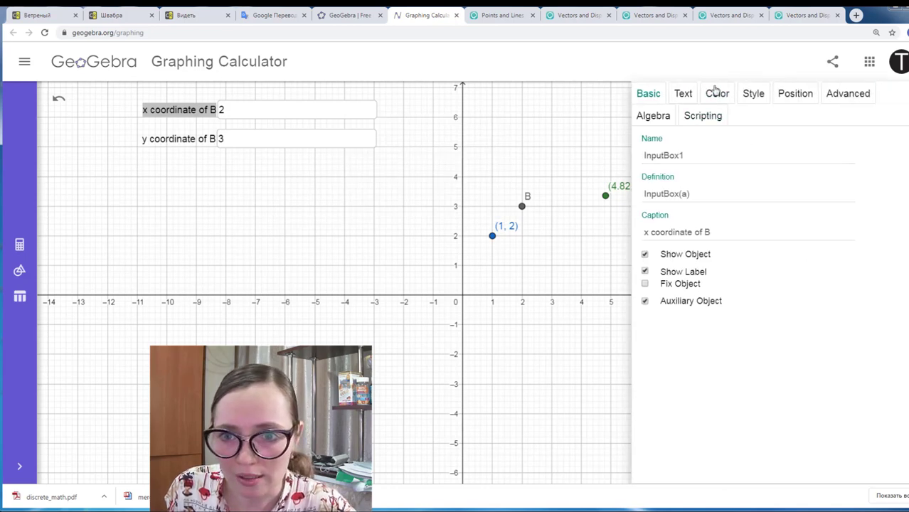
{"action": "left_click", "coordinate": [682, 95]}
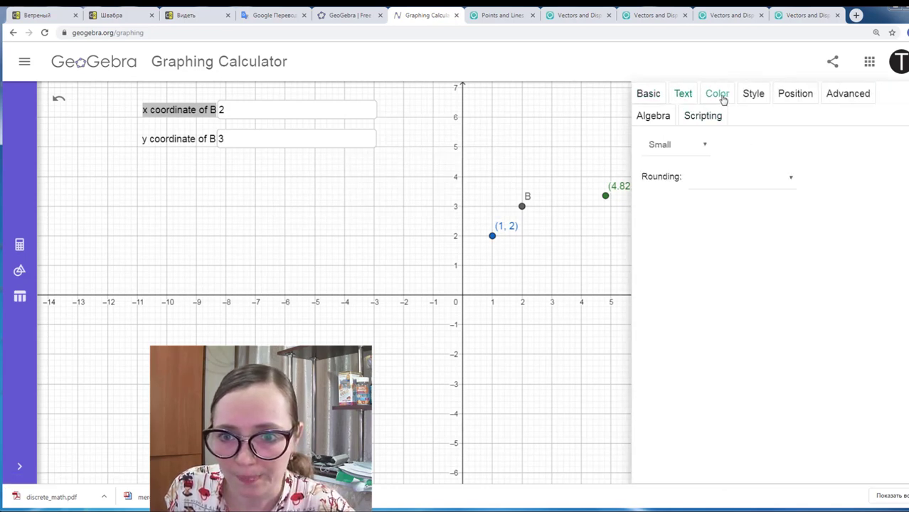
{"action": "left_click", "coordinate": [726, 97]}
{"action": "left_click", "coordinate": [751, 95]}
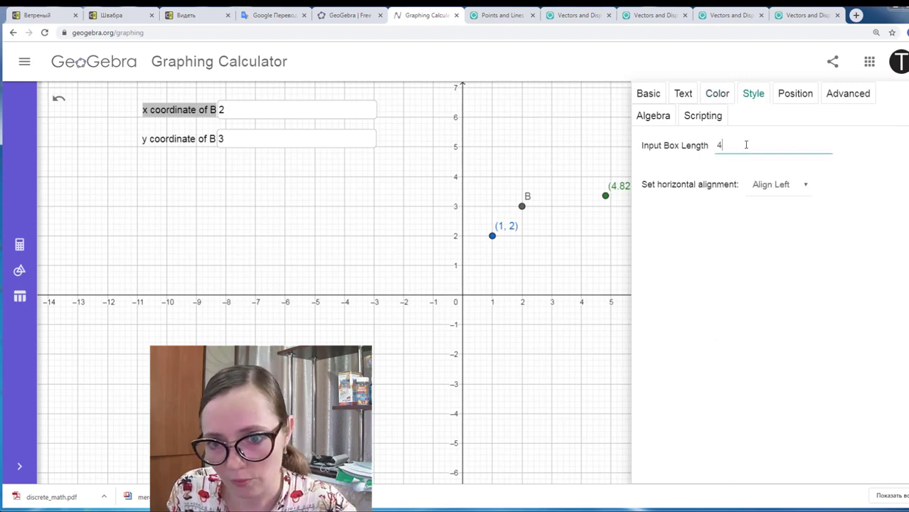
{"action": "key", "text": "Return"}
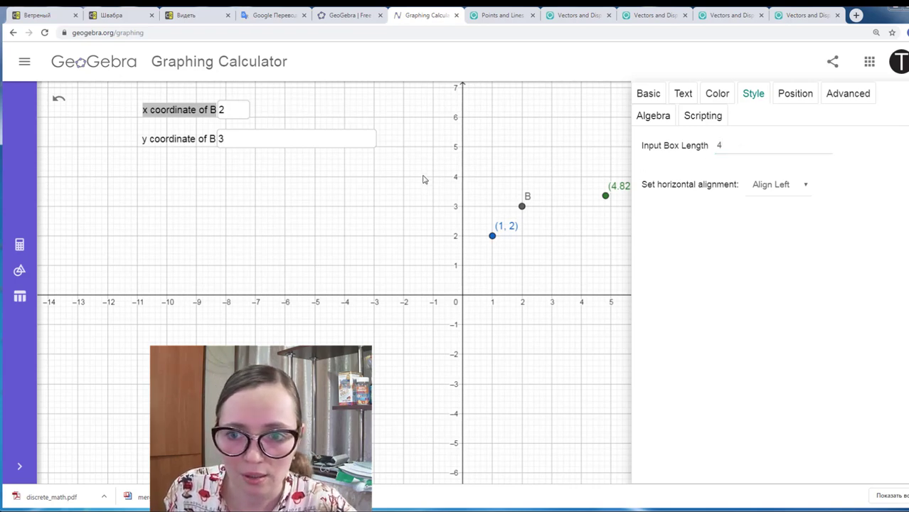
- Set the input box length of the y coordinate box to 4 and close the settings
{"action": "left_click", "coordinate": [315, 146]}
{"action": "right_click", "coordinate": [315, 150]}
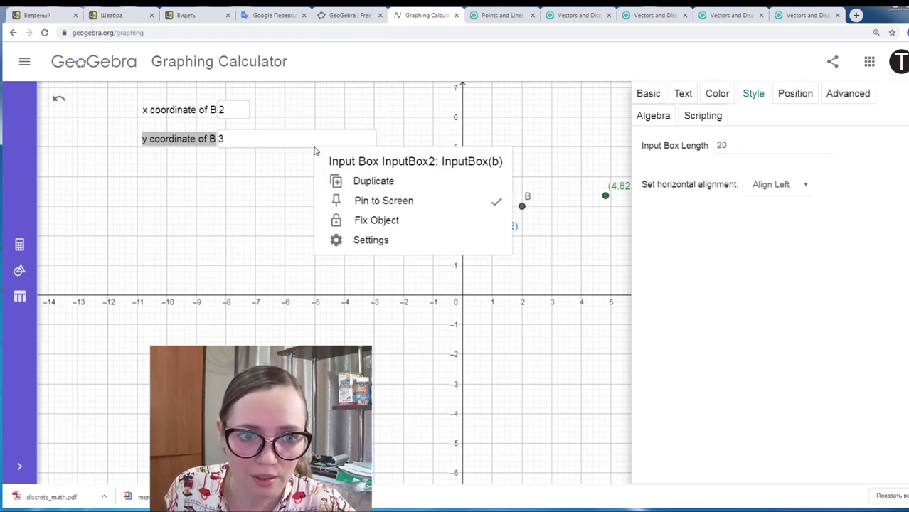
{"action": "left_click", "coordinate": [382, 241]}
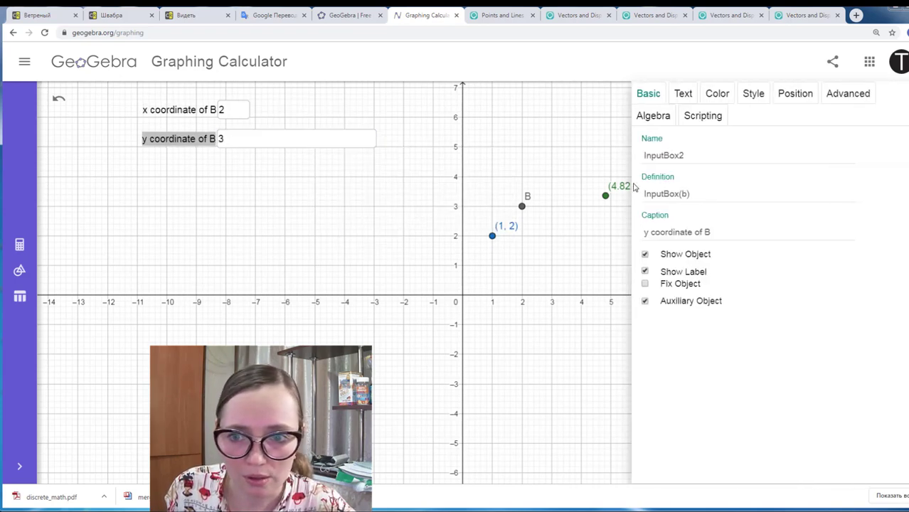
{"action": "left_click", "coordinate": [753, 94]}
{"action": "left_click", "coordinate": [754, 145]}
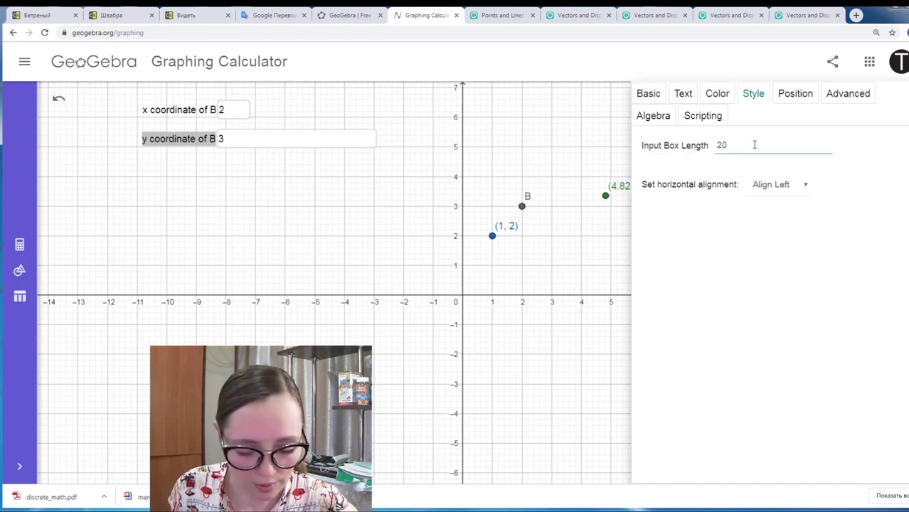
{"action": "type", "text": "4"}
{"action": "left_click", "coordinate": [388, 181]}
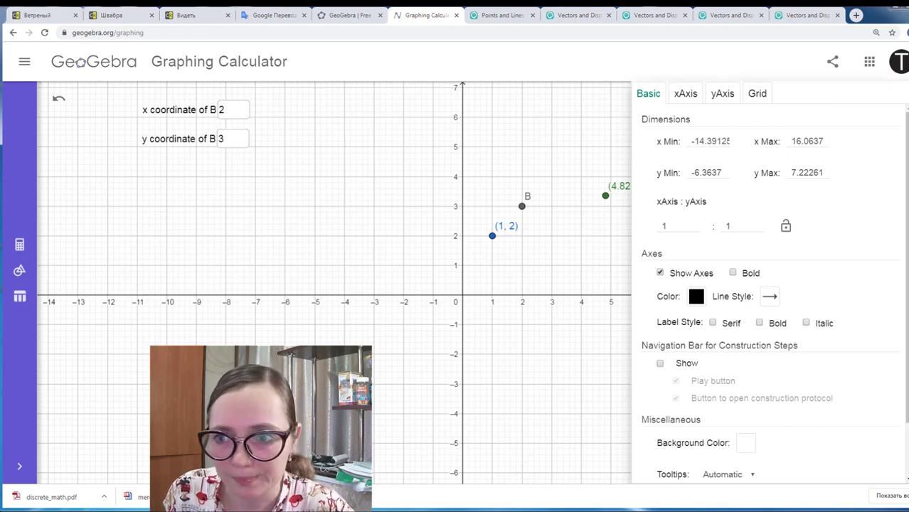
{"action": "left_click", "coordinate": [904, 93]}
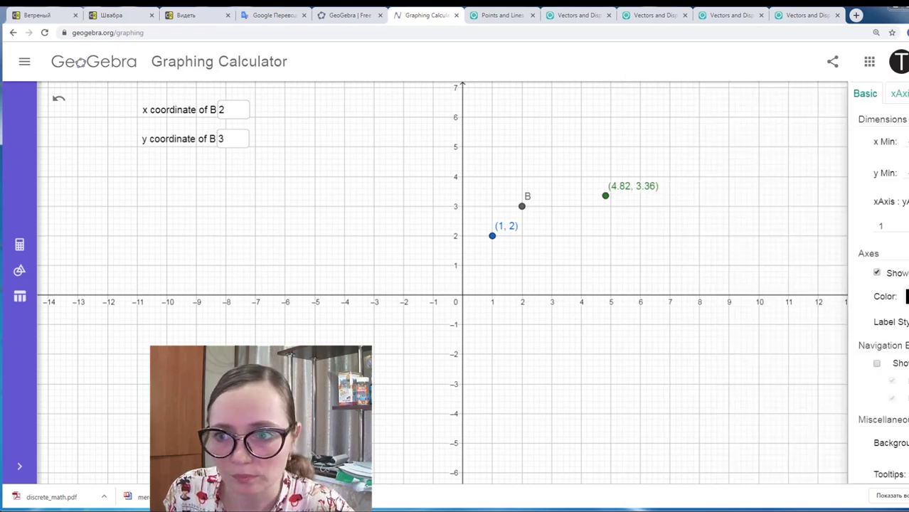
- Delete the blue point (1, 2) and the green point, keeping only point B
{"action": "left_click", "coordinate": [492, 236]}
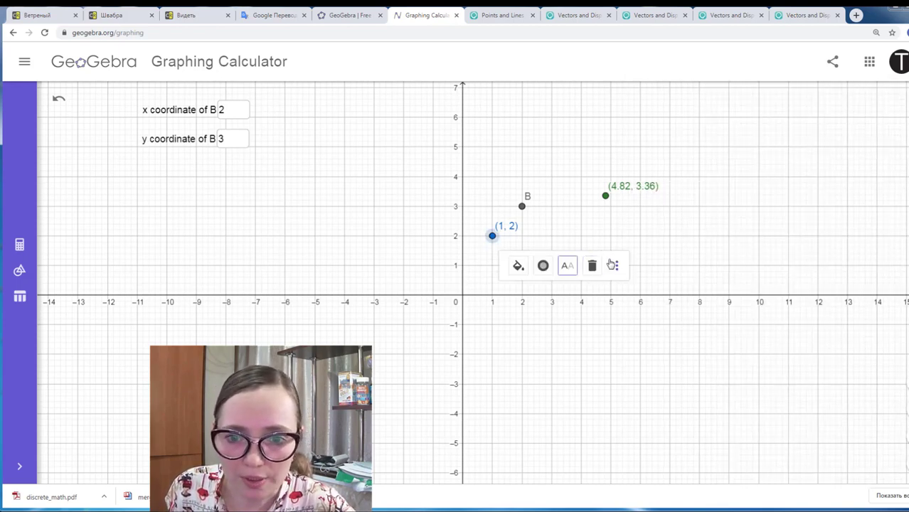
{"action": "left_click", "coordinate": [592, 266]}
{"action": "left_click", "coordinate": [605, 195]}
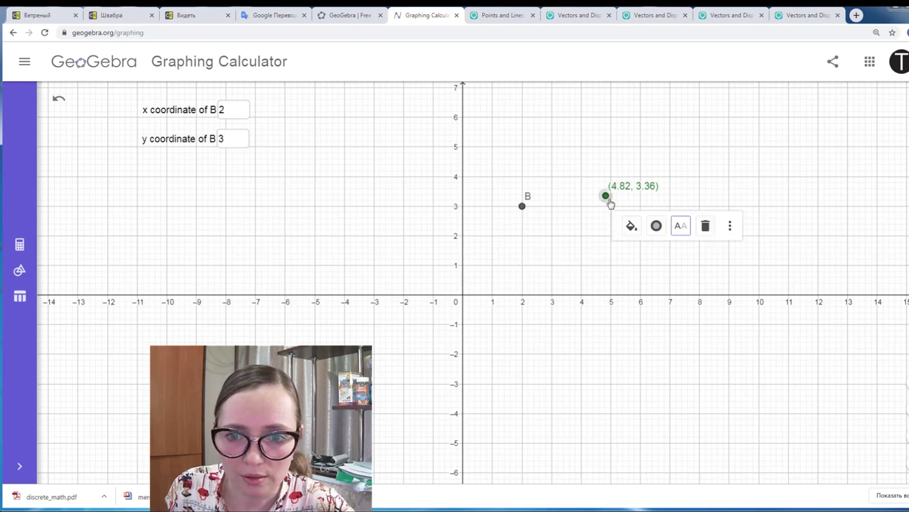
{"action": "left_click", "coordinate": [704, 225]}
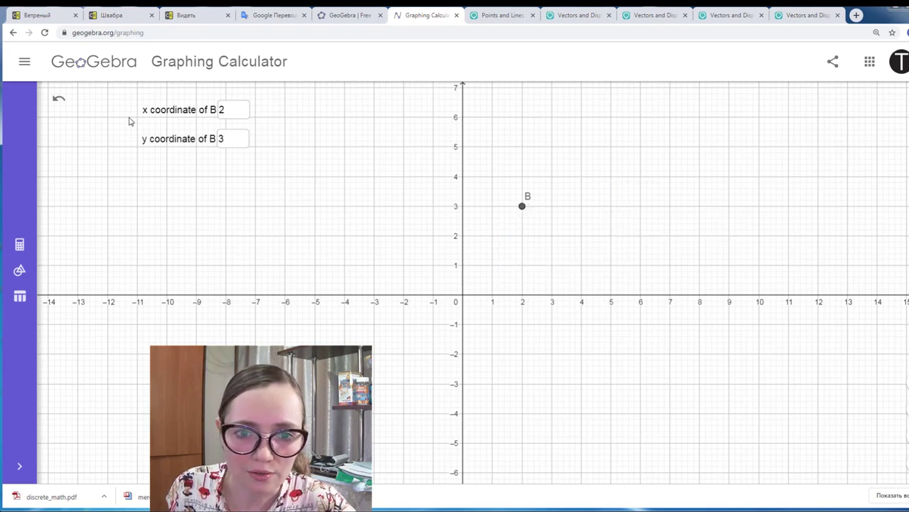
{"action": "left_click", "coordinate": [235, 116]}
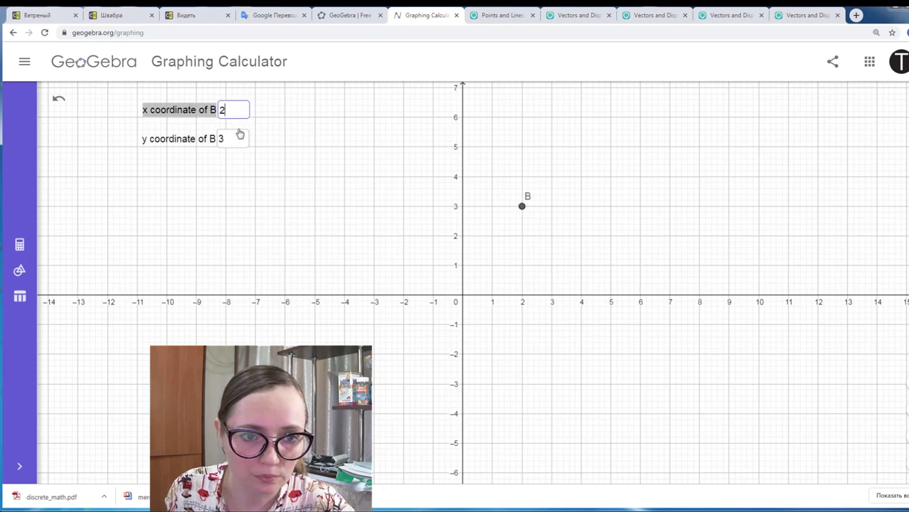
{"action": "left_click", "coordinate": [240, 138]}
{"action": "left_click", "coordinate": [236, 111]}
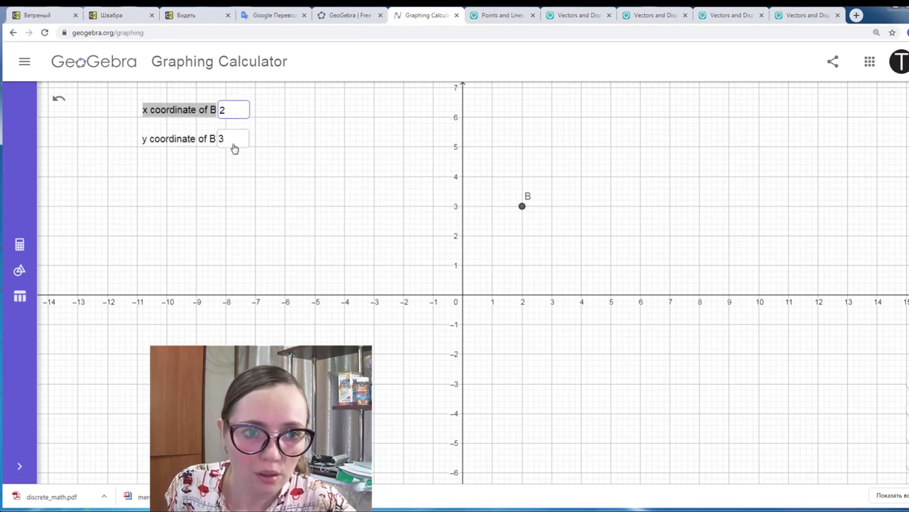
{"action": "left_click", "coordinate": [234, 145]}
{"action": "left_click", "coordinate": [243, 158]}
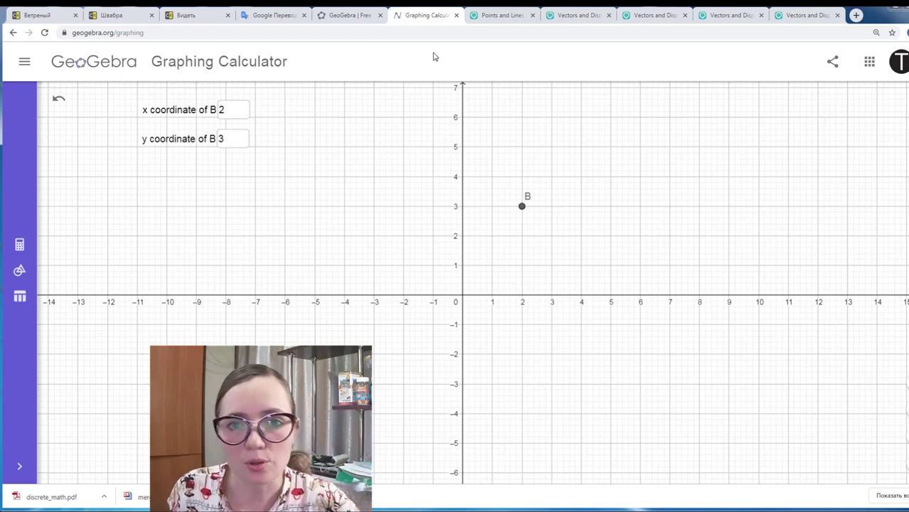
- Switch to the OpenLearning worked examples page and read the "Finding a centroid in Geogebra" task
{"action": "left_click", "coordinate": [490, 24]}
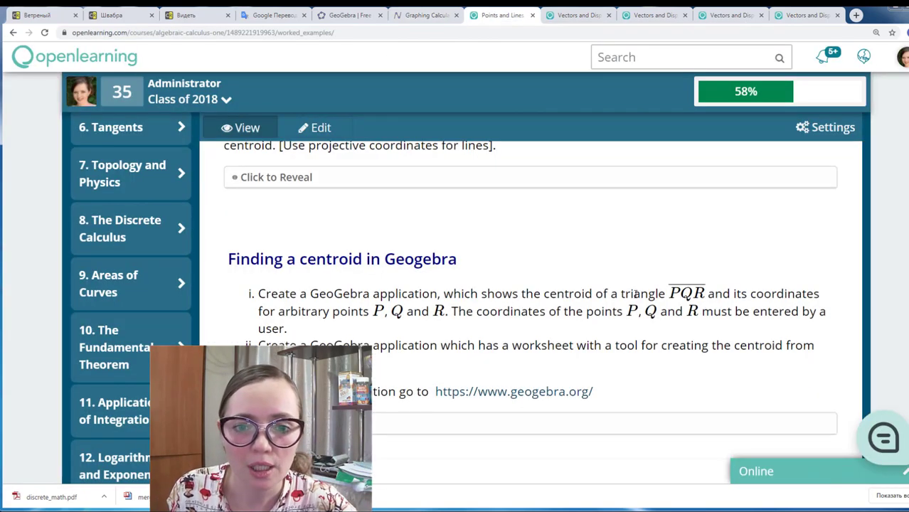
{"action": "scroll", "coordinate": [455, 274], "scroll_direction": "down", "scroll_amount": 1}
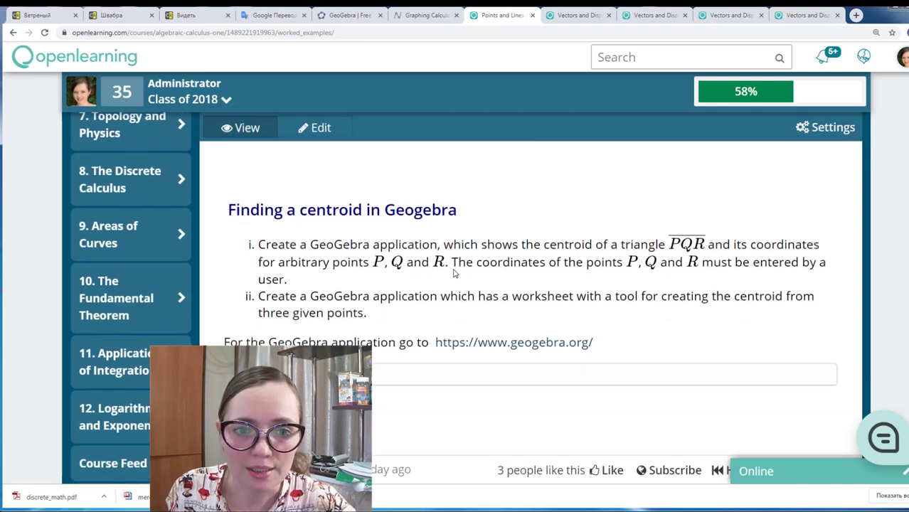
- Switch back from the OpenLearning task to the GeoGebra Graphing Calculator and relabel point B as P
{"action": "scroll", "coordinate": [429, 306], "scroll_direction": "up", "scroll_amount": 1}
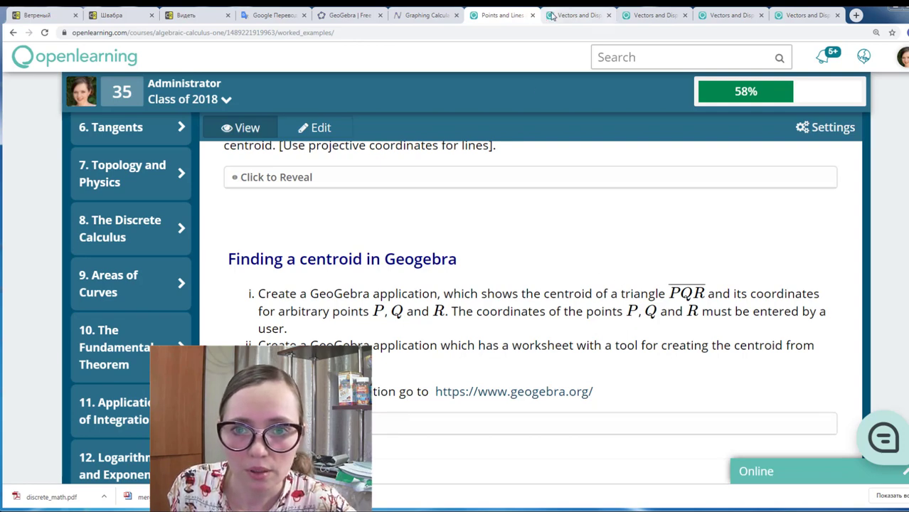
{"action": "left_click", "coordinate": [417, 17]}
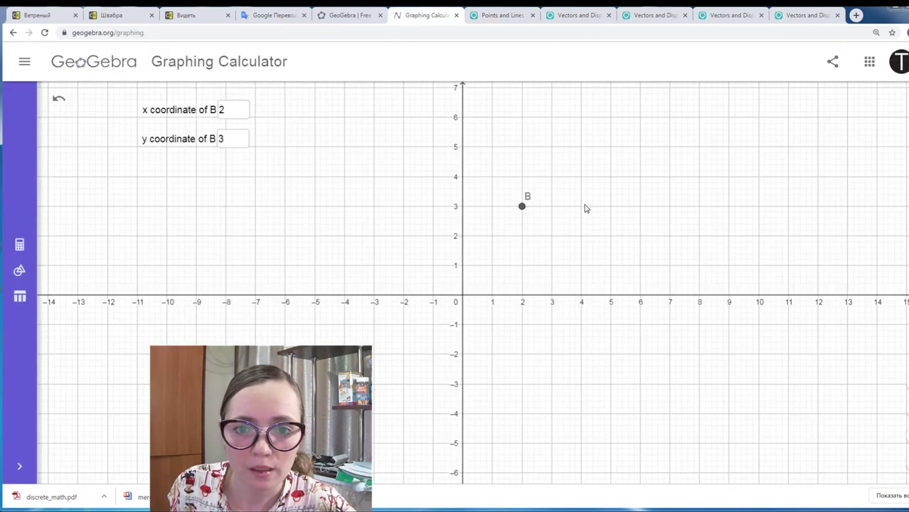
{"action": "left_click", "coordinate": [501, 16]}
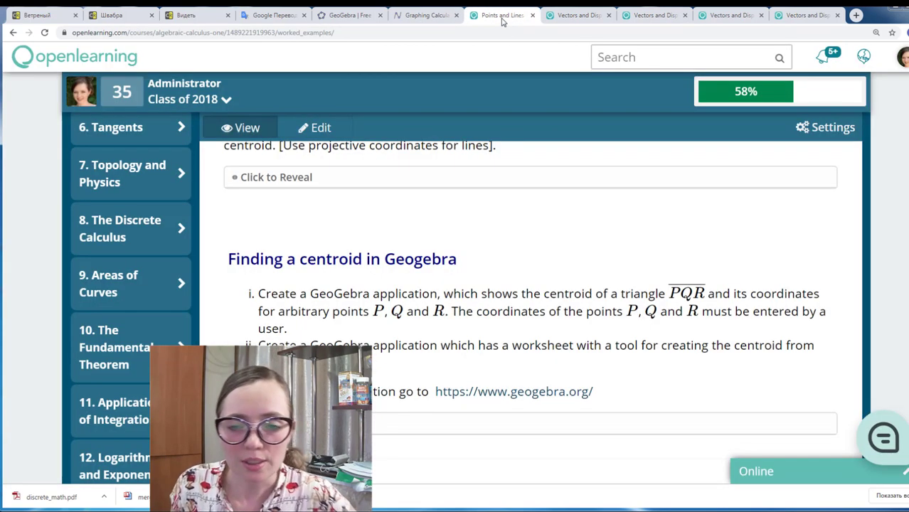
{"action": "left_click", "coordinate": [426, 15]}
{"action": "left_click", "coordinate": [522, 206]}
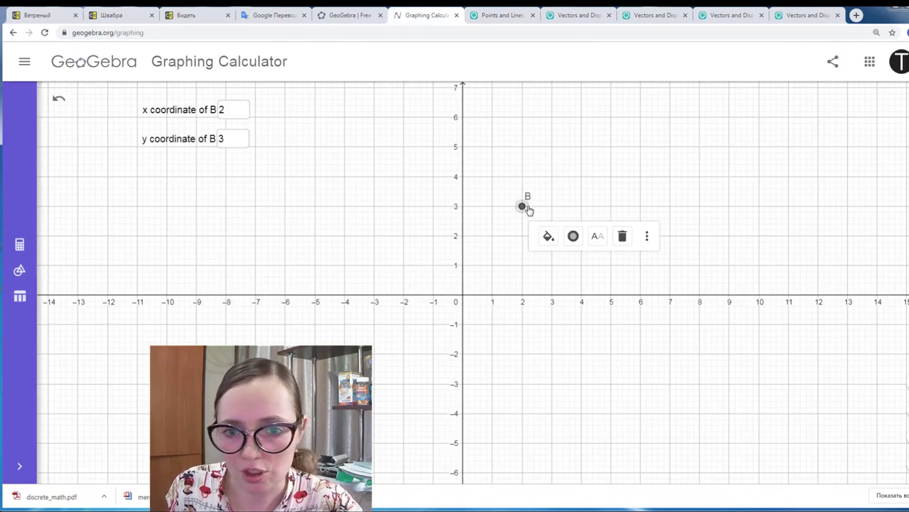
{"action": "left_click", "coordinate": [600, 242]}
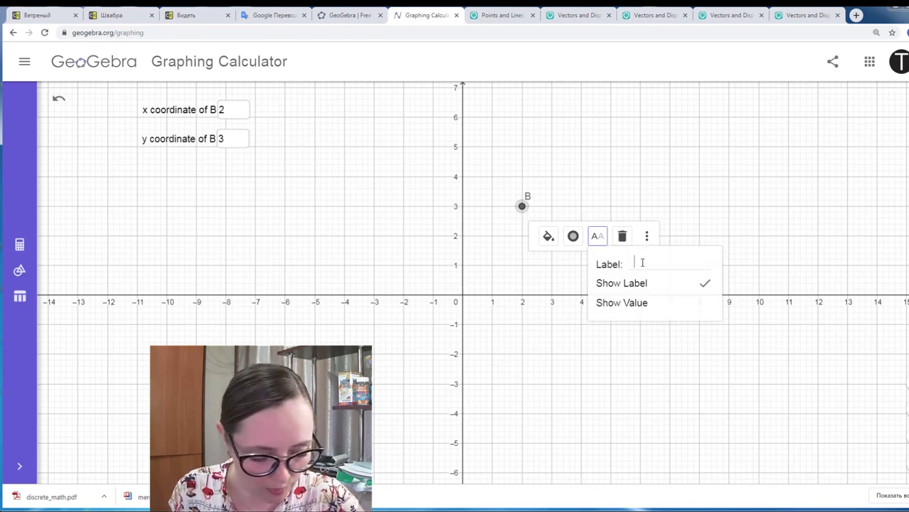
{"action": "type", "text": "P"}
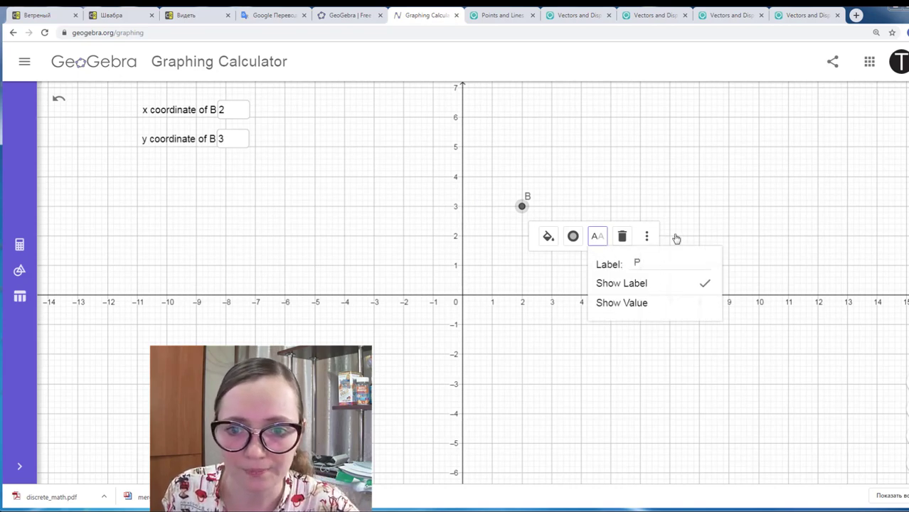
{"action": "left_click", "coordinate": [673, 238]}
- Change the caption of the x coordinate input box to "x coordinate of P"
{"action": "left_click", "coordinate": [211, 116]}
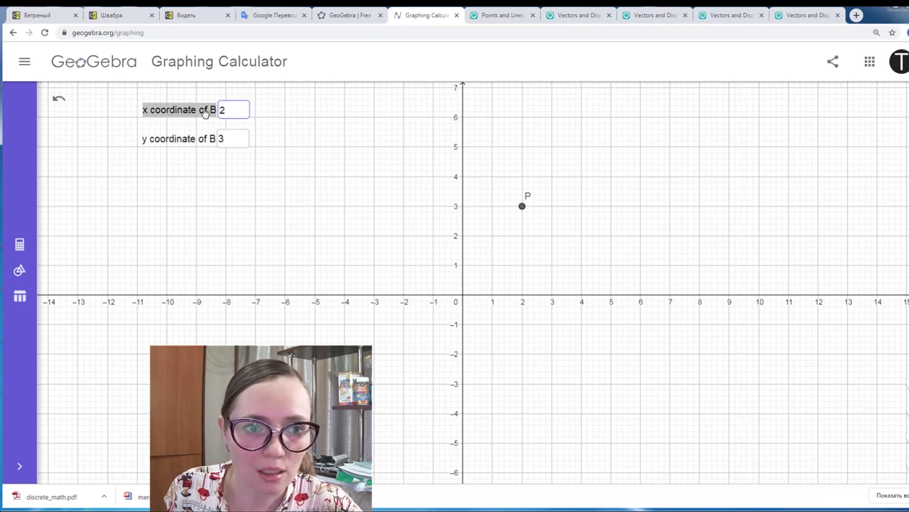
{"action": "right_click", "coordinate": [209, 118]}
{"action": "left_click", "coordinate": [260, 202]}
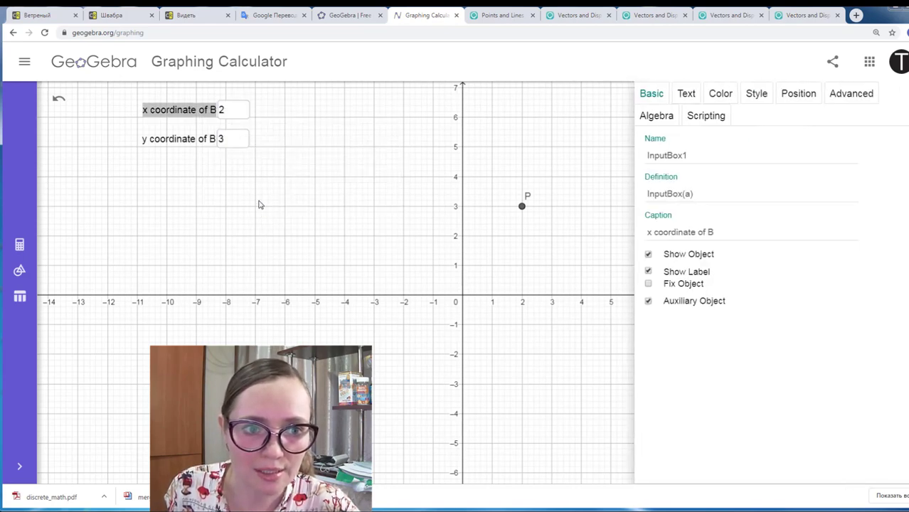
{"action": "left_click", "coordinate": [758, 237]}
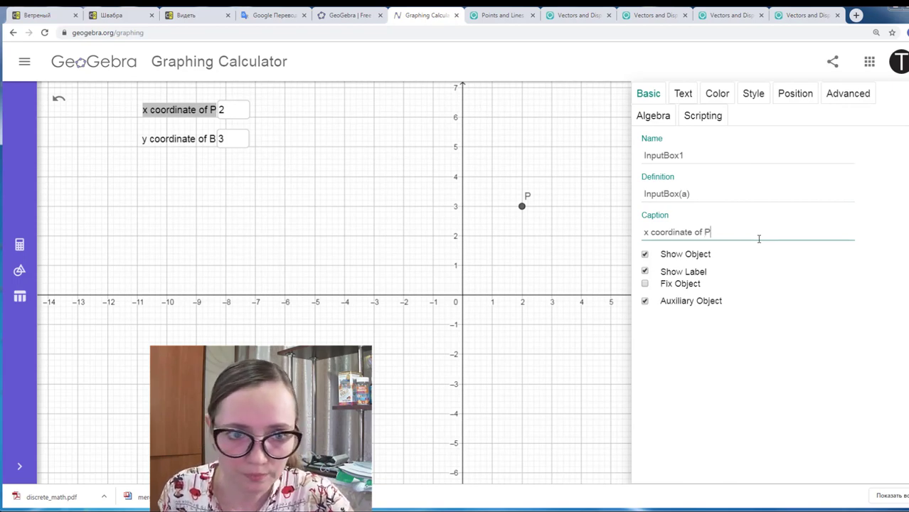
- Change the caption of the y coordinate input box to "y coordinate of P" and close the settings
{"action": "left_click", "coordinate": [179, 139]}
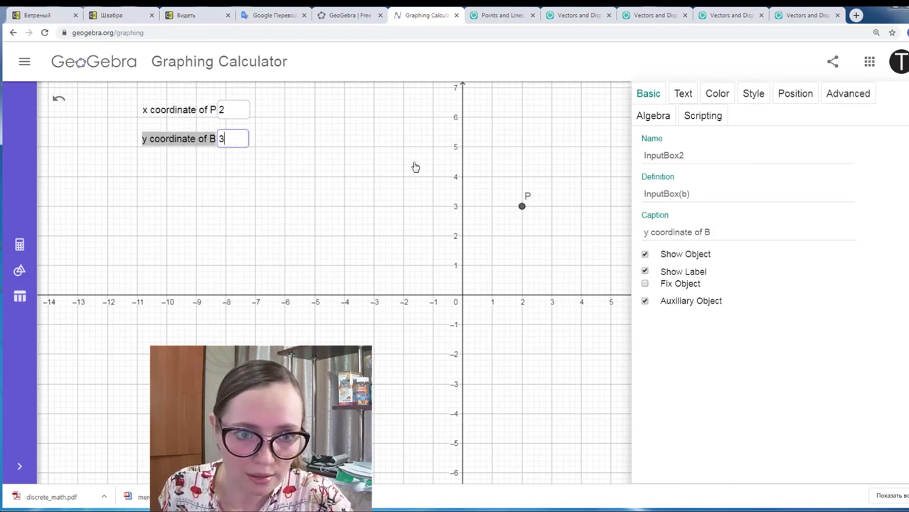
{"action": "left_click", "coordinate": [730, 236]}
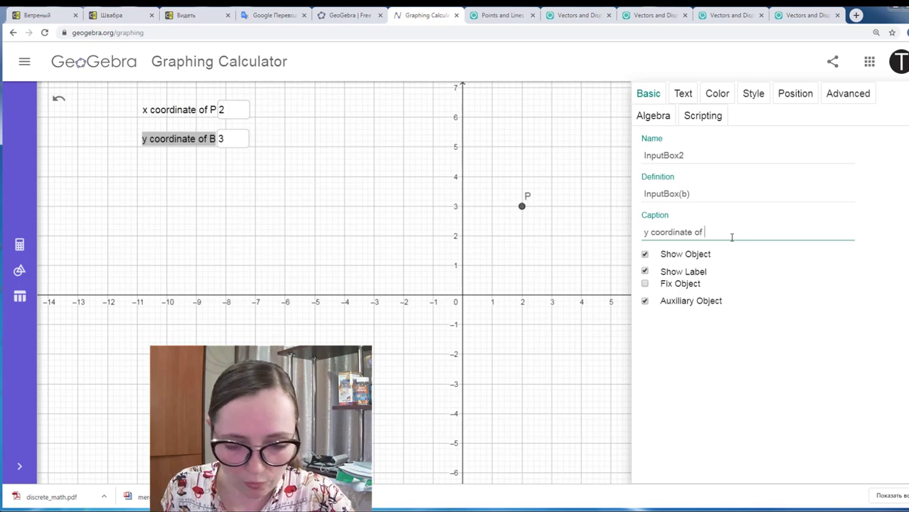
{"action": "left_click", "coordinate": [355, 245]}
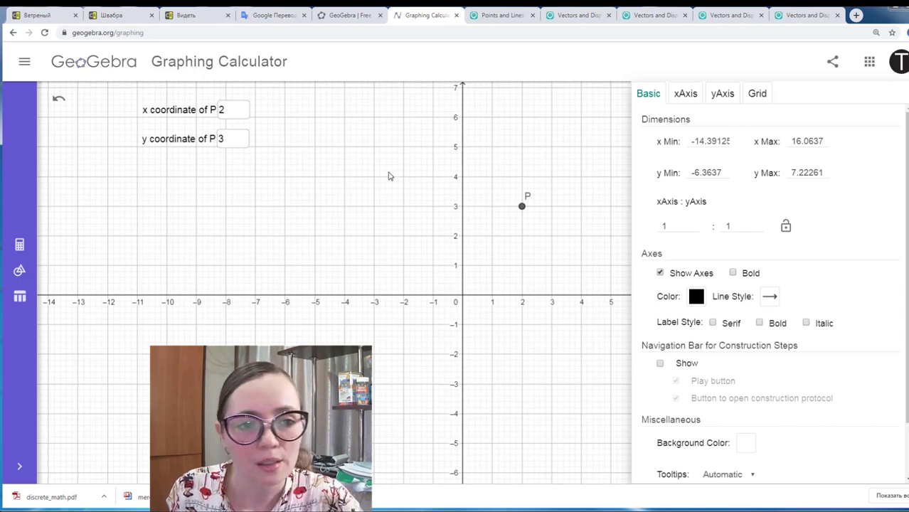
{"action": "key", "text": "Escape"}
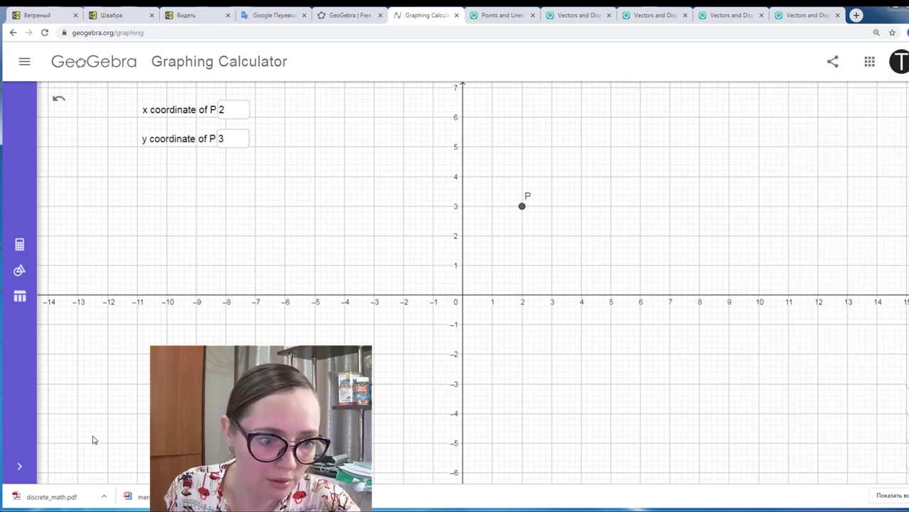
- Create sliders c = 1 and d = 1 below point P in the algebra list
{"action": "left_click", "coordinate": [20, 470]}
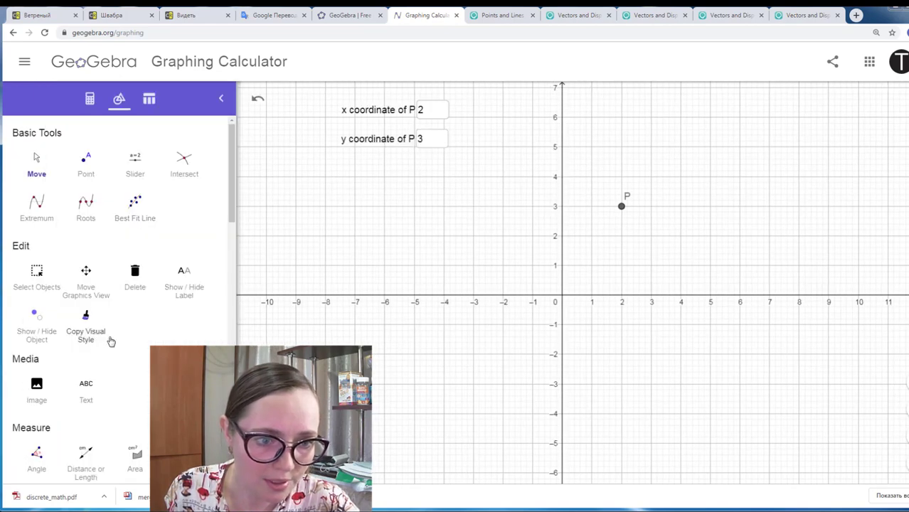
{"action": "left_click", "coordinate": [90, 102]}
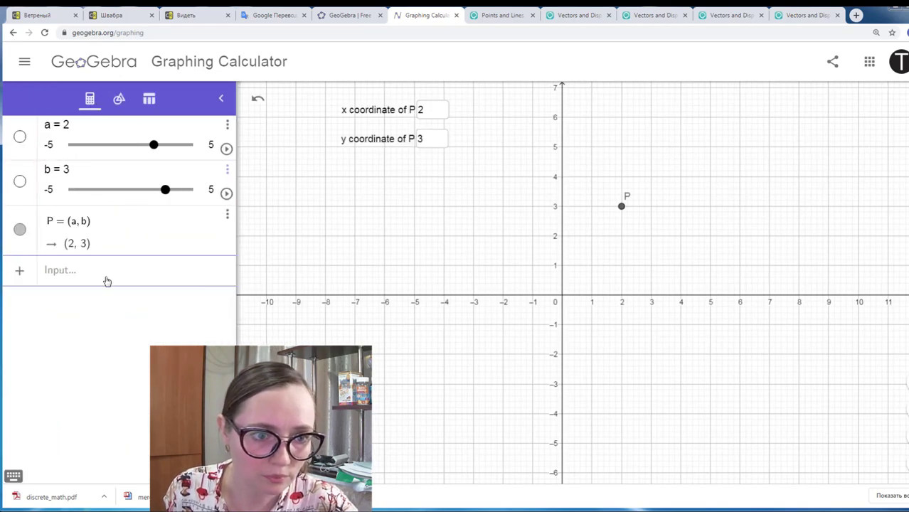
{"action": "left_click", "coordinate": [106, 279]}
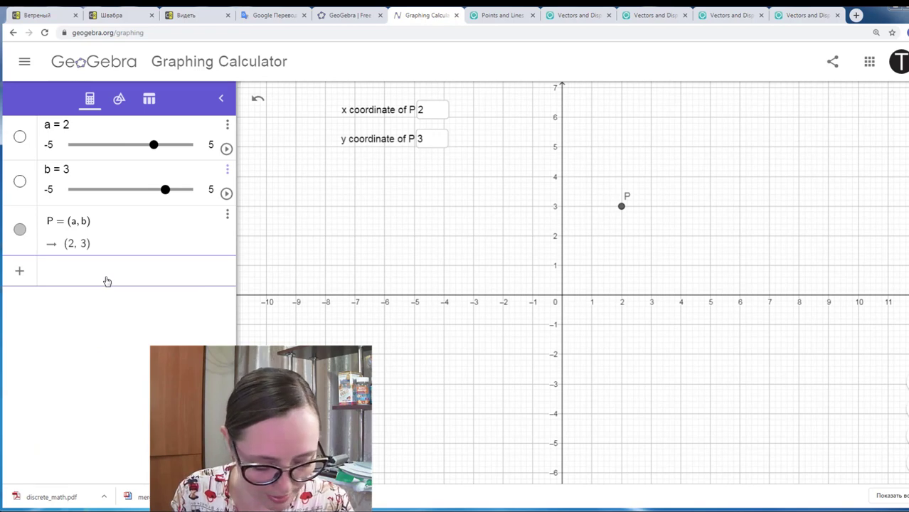
{"action": "type", "text": "c = 1"}
{"action": "key", "text": "Return"}
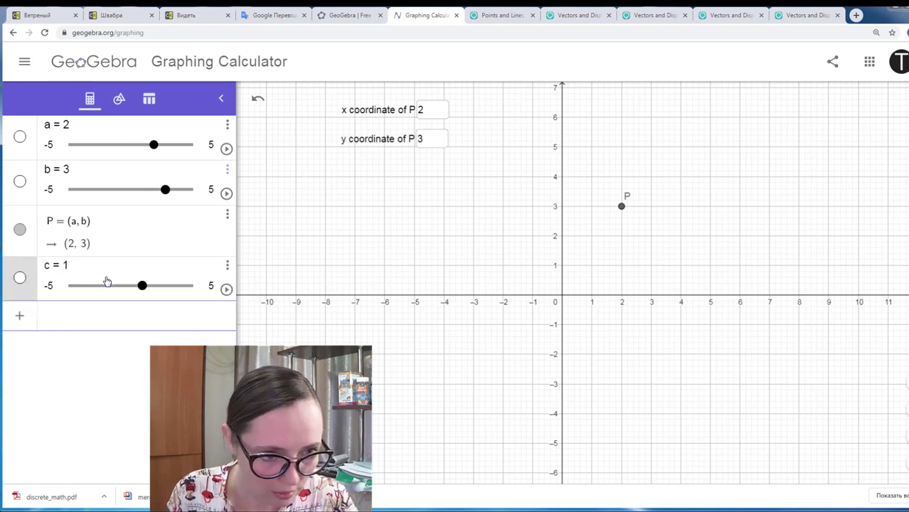
{"action": "type", "text": "d=1"}
{"action": "key", "text": "Return"}
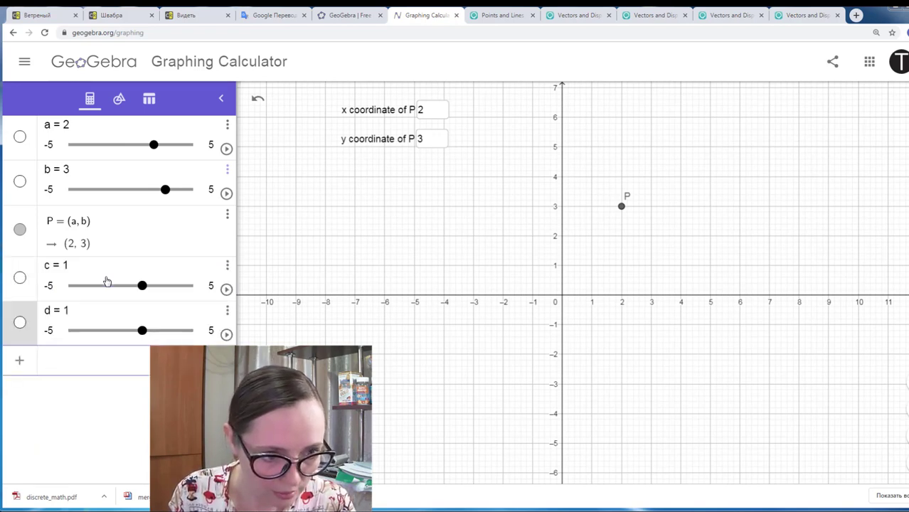
- Add e and f as two more entries below slider d in the algebra list
{"action": "type", "text": "e"}
{"action": "key", "text": "Return"}
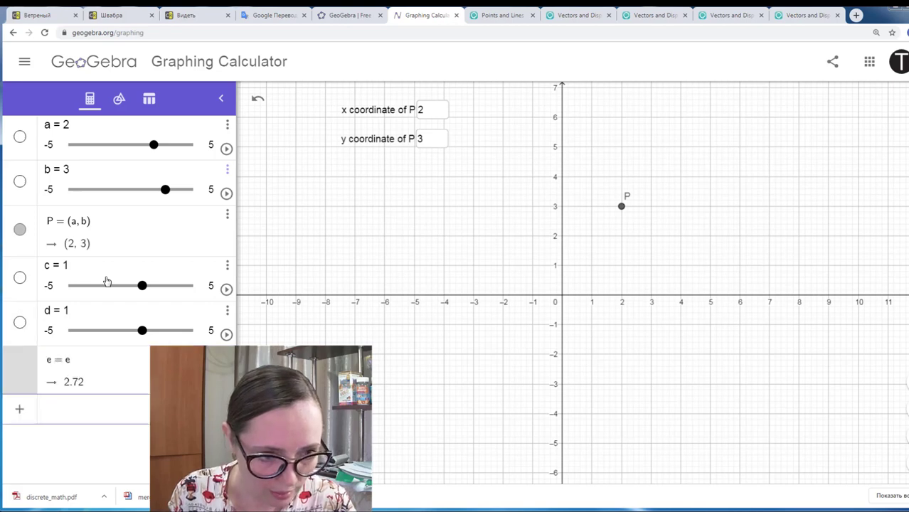
{"action": "type", "text": "f"}
{"action": "key", "text": "Return"}
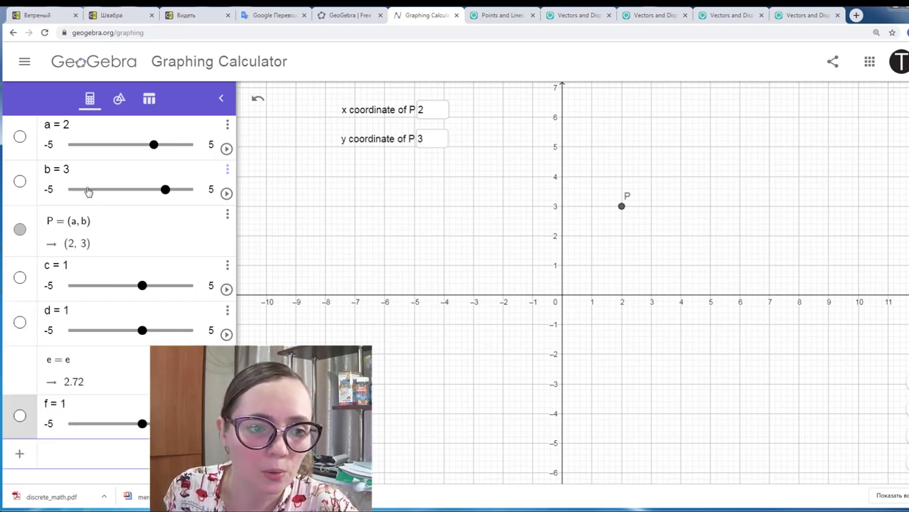
- Add an input box captioned "x coordinate of Q" linked to c beside the P input boxes, copying its caption text for reuse
{"action": "left_click", "coordinate": [119, 99]}
{"action": "scroll", "coordinate": [170, 245], "scroll_direction": "down", "scroll_amount": 3}
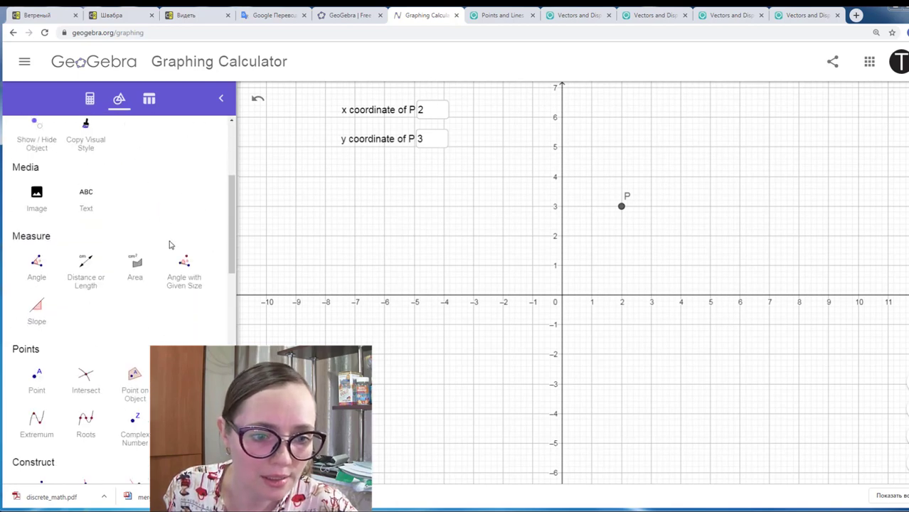
{"action": "scroll", "coordinate": [170, 245], "scroll_direction": "down", "scroll_amount": 10}
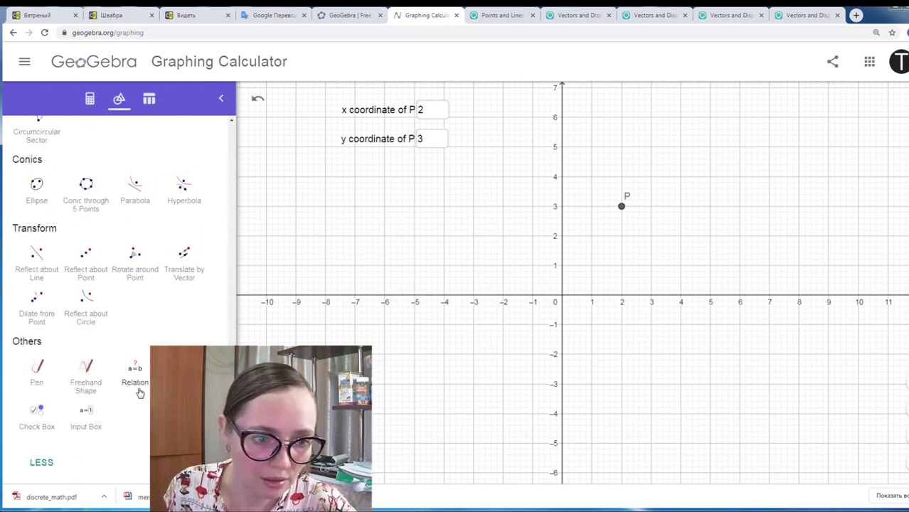
{"action": "left_click", "coordinate": [90, 420]}
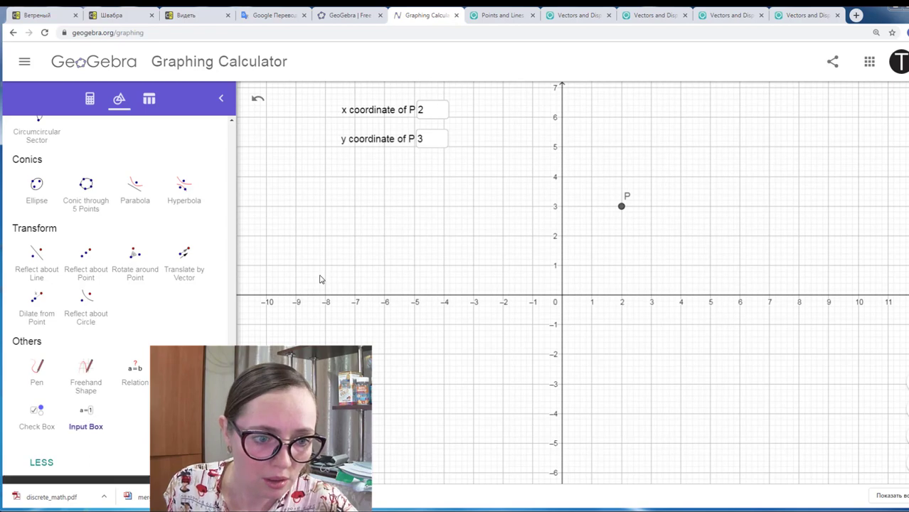
{"action": "left_click", "coordinate": [516, 115]}
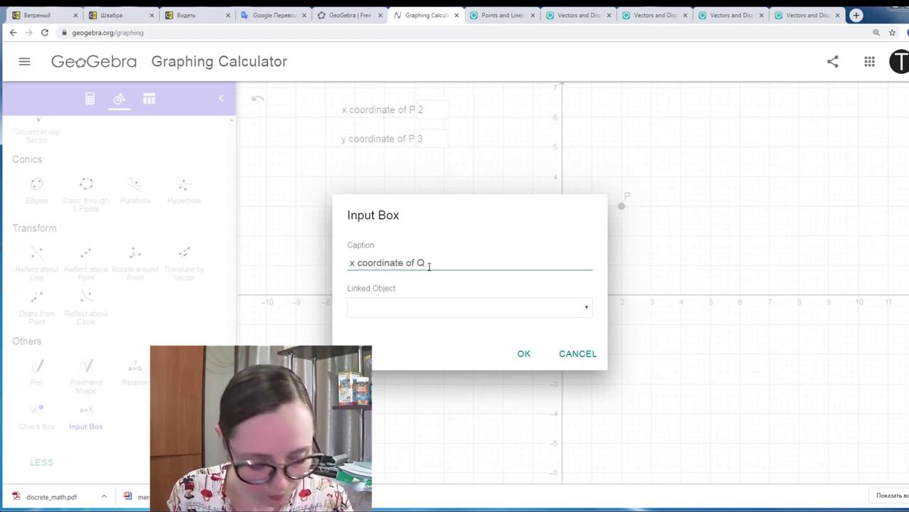
{"action": "key", "text": "ctrl+a"}
{"action": "key", "text": "ctrl+c"}
{"action": "left_click", "coordinate": [457, 318]}
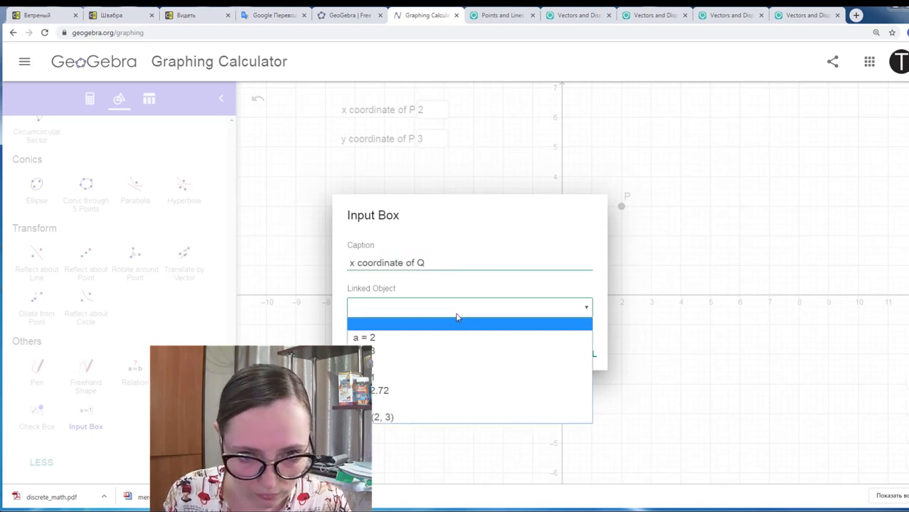
{"action": "left_click", "coordinate": [438, 366]}
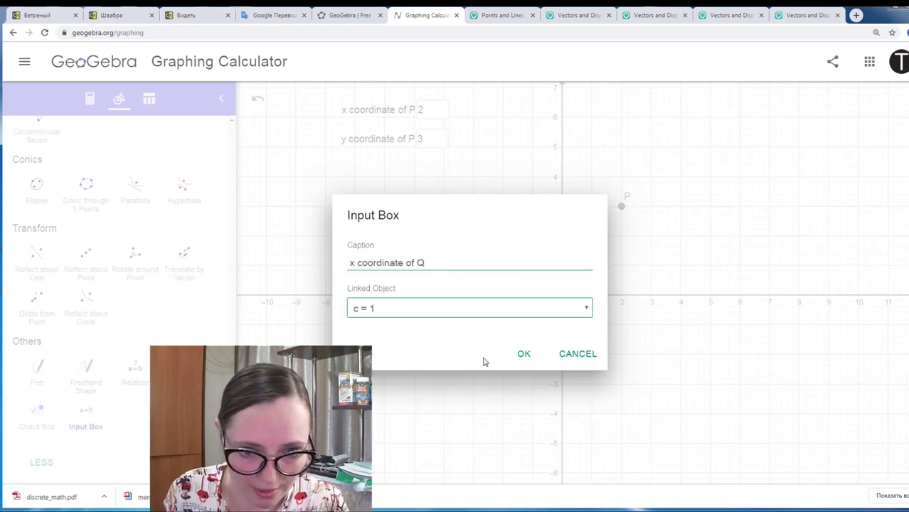
{"action": "left_click", "coordinate": [522, 359]}
- Add an input box captioned "y coordinate of Q" linked to d below the x coordinate of Q box
{"action": "left_click", "coordinate": [534, 154]}
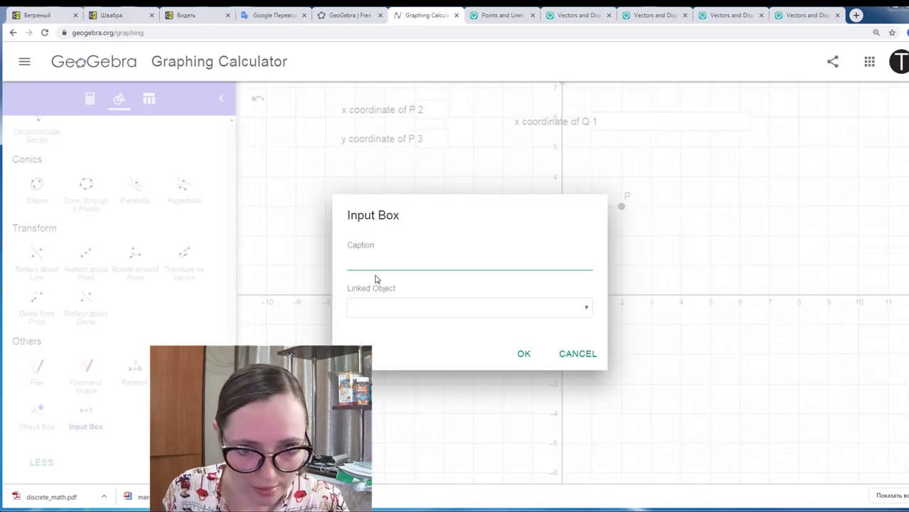
{"action": "key", "text": "ctrl+v"}
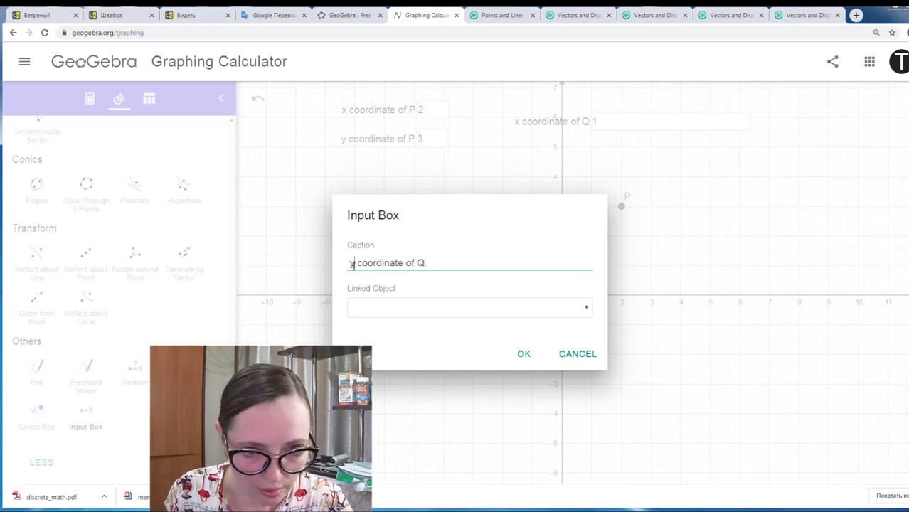
{"action": "left_click", "coordinate": [387, 310]}
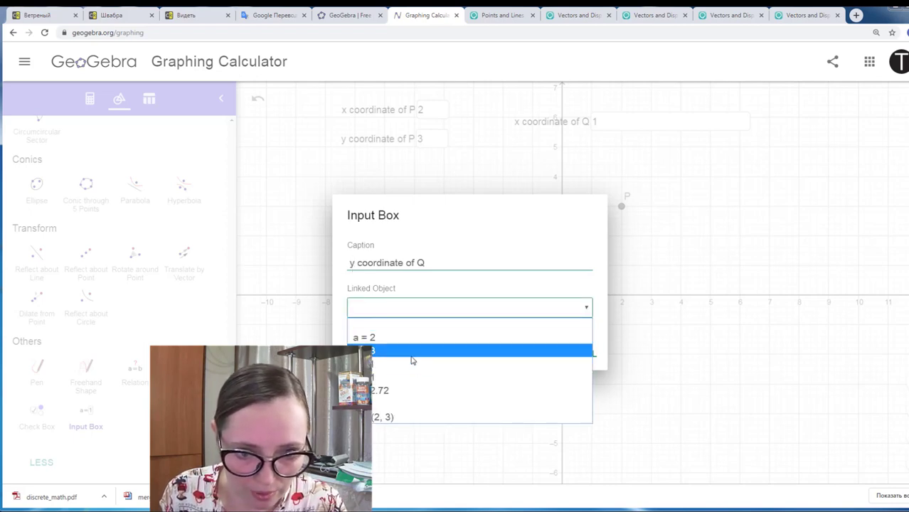
{"action": "left_click", "coordinate": [412, 378]}
{"action": "left_click", "coordinate": [523, 353]}
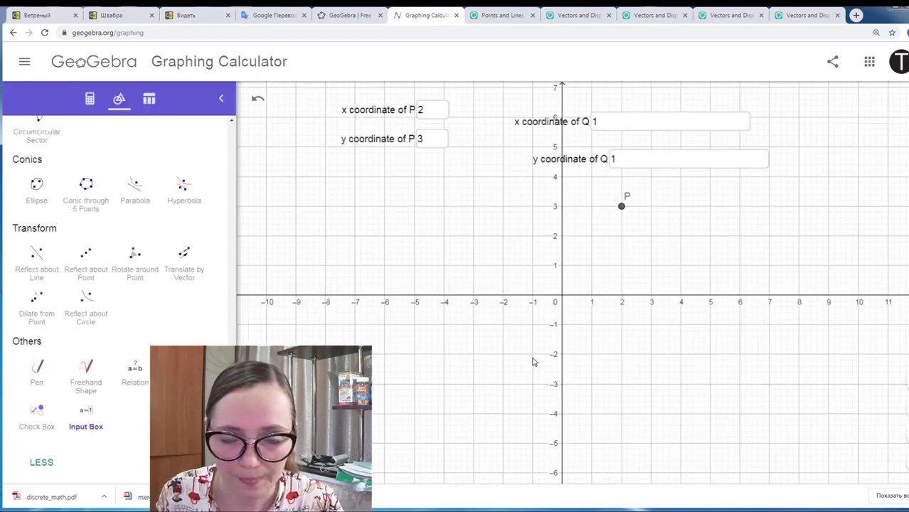
- Add an input box captioned "x coordinate of R" linked to e below the Q input boxes
{"action": "left_click", "coordinate": [501, 220]}
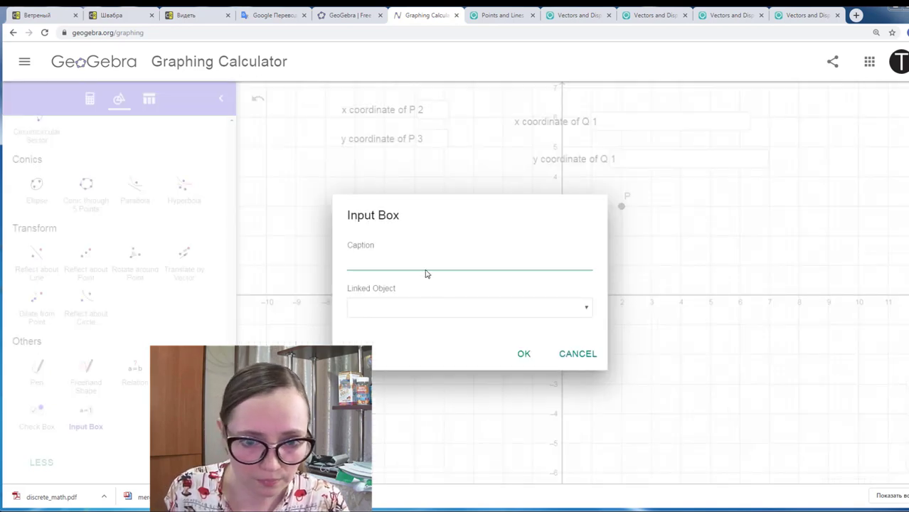
{"action": "key", "text": "ctrl+v"}
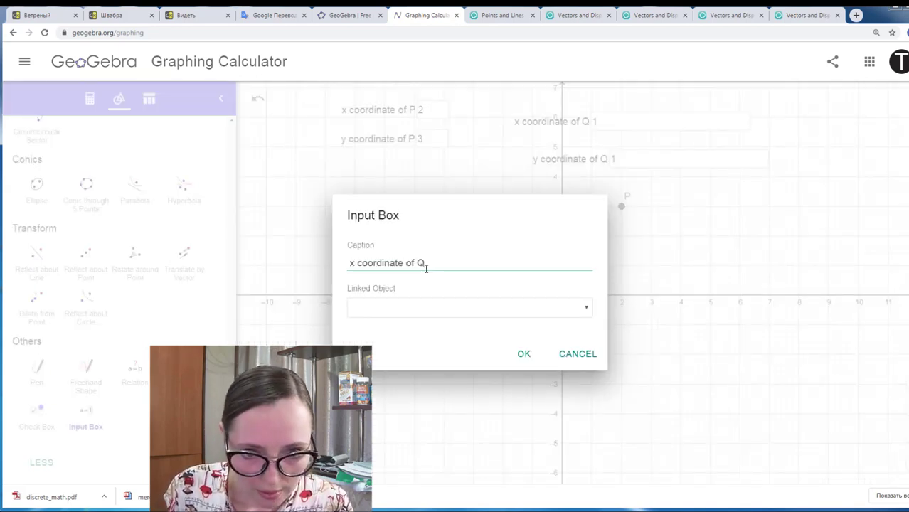
{"action": "left_click", "coordinate": [447, 309]}
{"action": "left_click", "coordinate": [423, 389]}
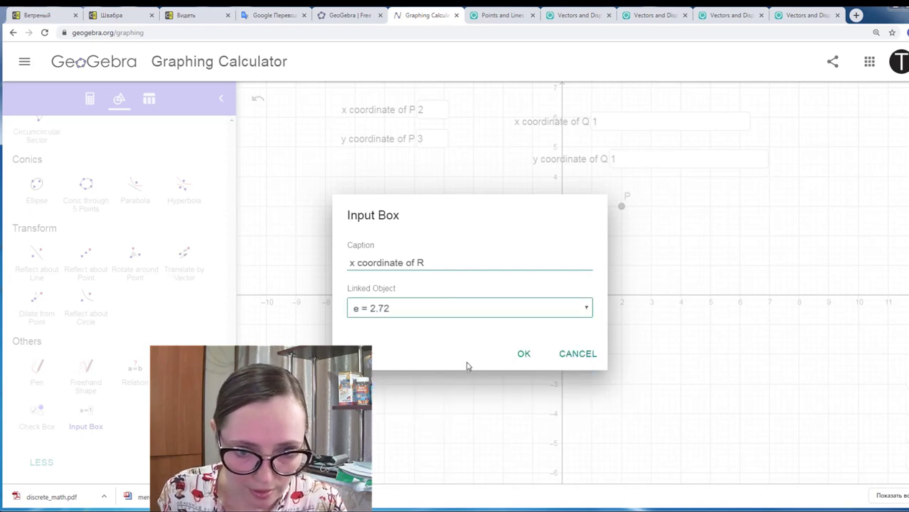
{"action": "left_click", "coordinate": [522, 356]}
- Add an input box captioned "y coordinate of R" linked to f below the x coordinate of R box
{"action": "left_click", "coordinate": [482, 258]}
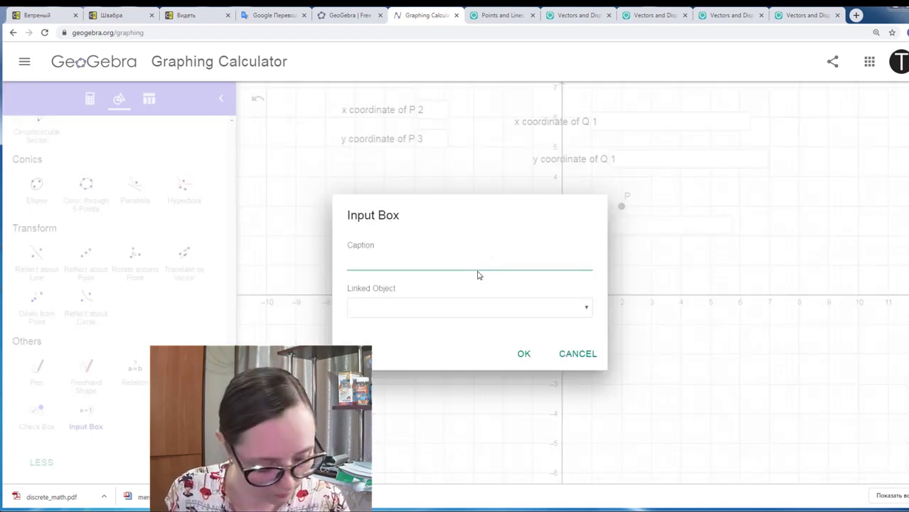
{"action": "key", "text": "ctrl+v"}
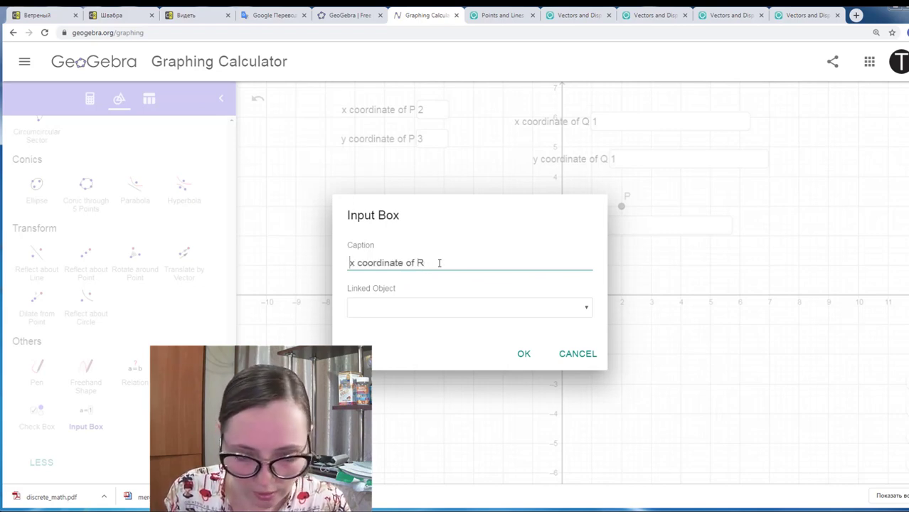
{"action": "key", "text": "Delete"}
{"action": "type", "text": "y"}
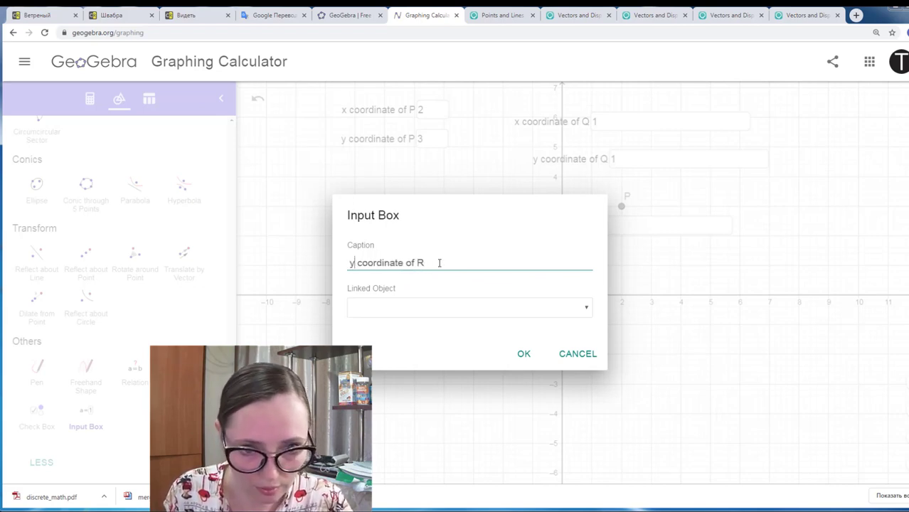
{"action": "left_click", "coordinate": [457, 306]}
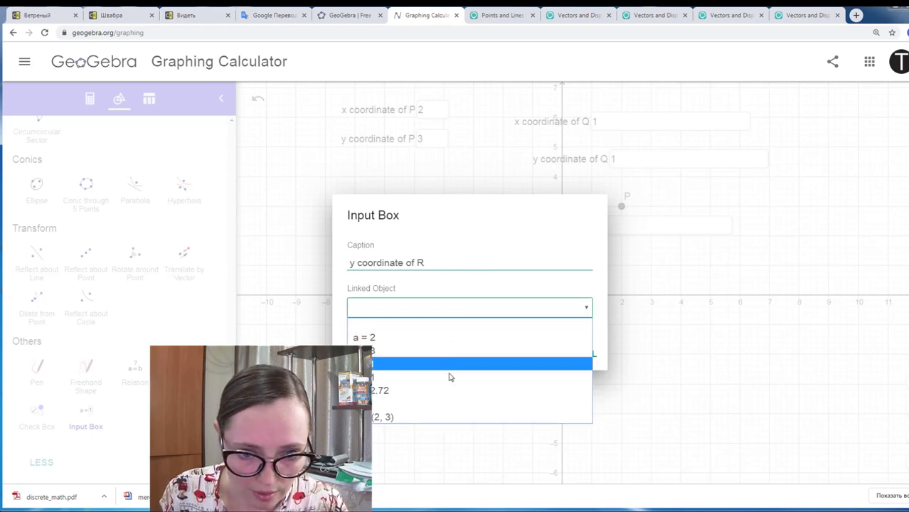
{"action": "left_click", "coordinate": [449, 404]}
{"action": "left_click", "coordinate": [517, 363]}
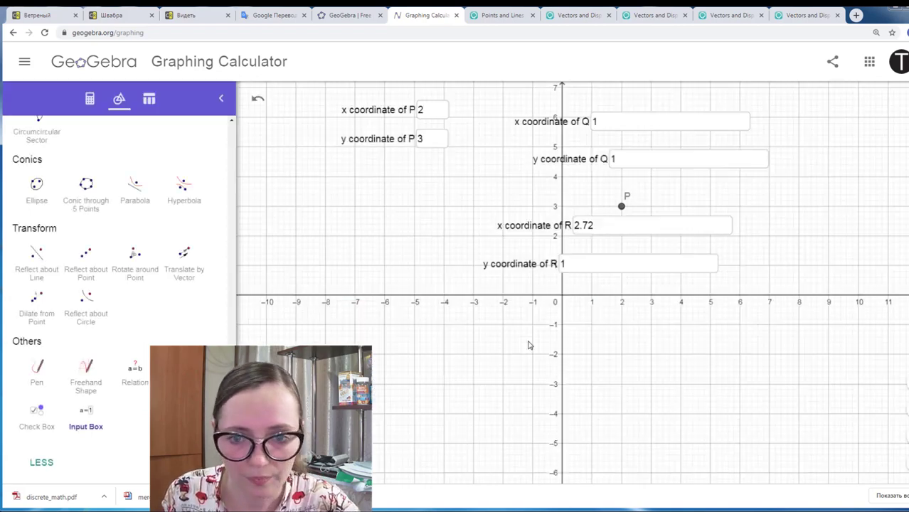
- Set the input box length to 4 for the x and y coordinate of Q boxes
{"action": "right_click", "coordinate": [670, 118]}
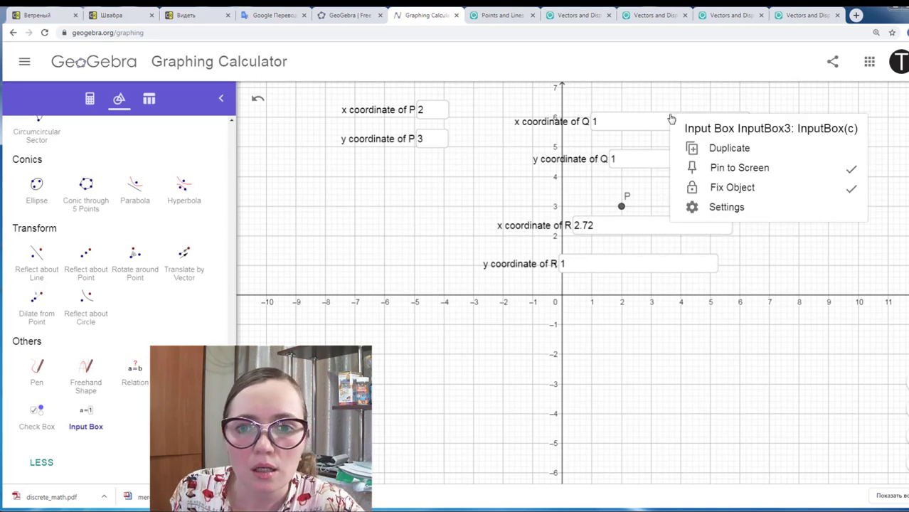
{"action": "left_click", "coordinate": [727, 207]}
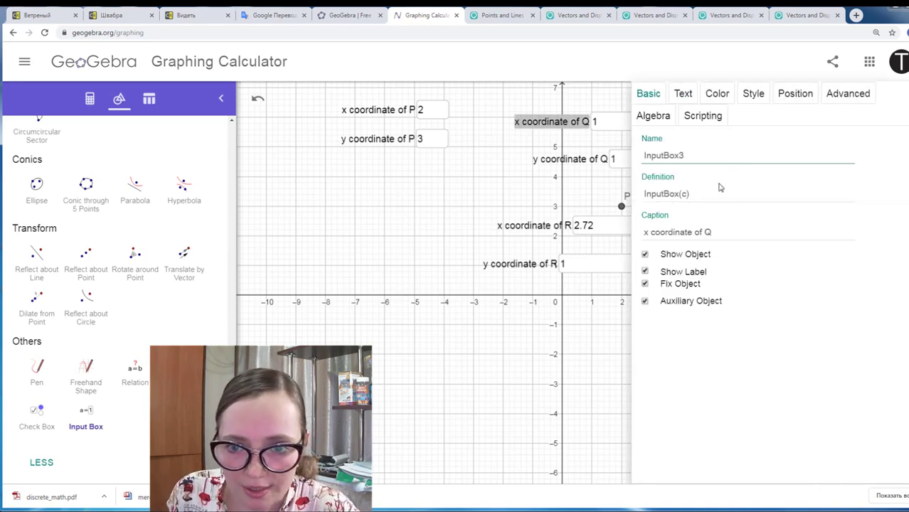
{"action": "left_click", "coordinate": [754, 94]}
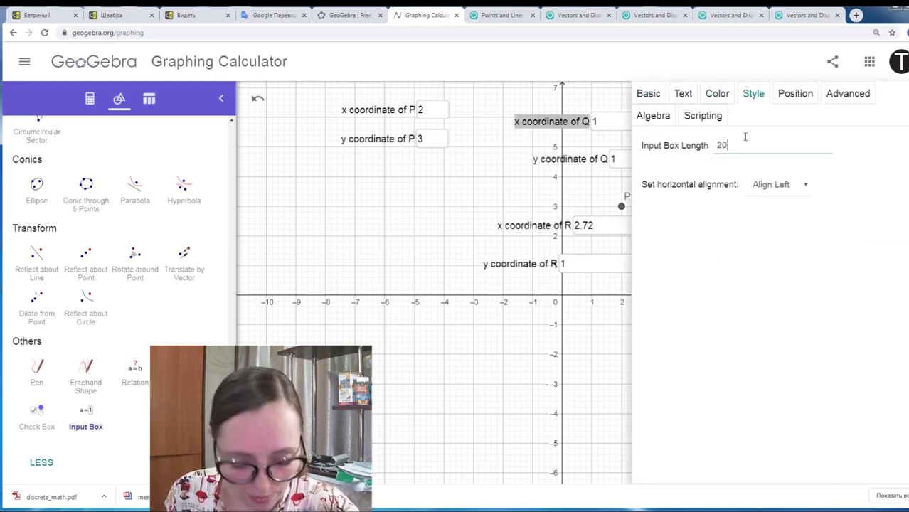
{"action": "left_click", "coordinate": [744, 137]}
{"action": "type", "text": "4"}
{"action": "key", "text": "Return"}
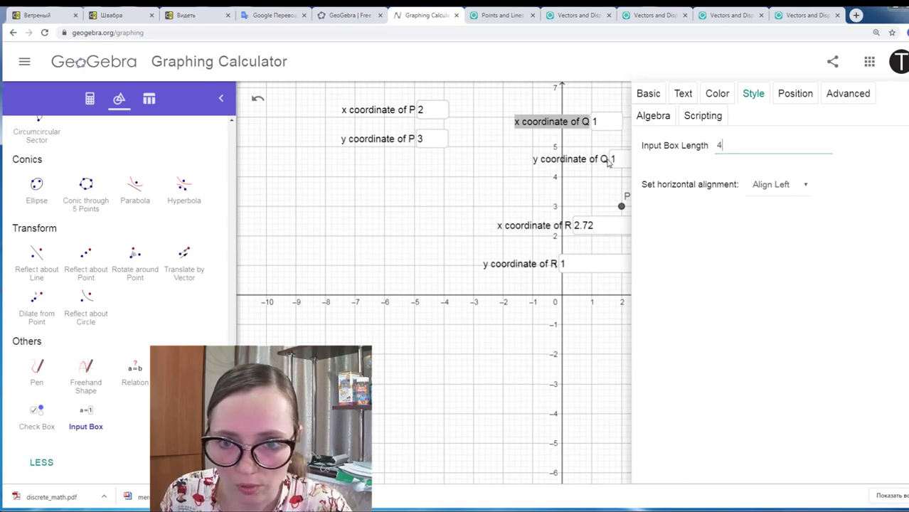
{"action": "key", "text": "Tab"}
{"action": "left_click", "coordinate": [737, 146]}
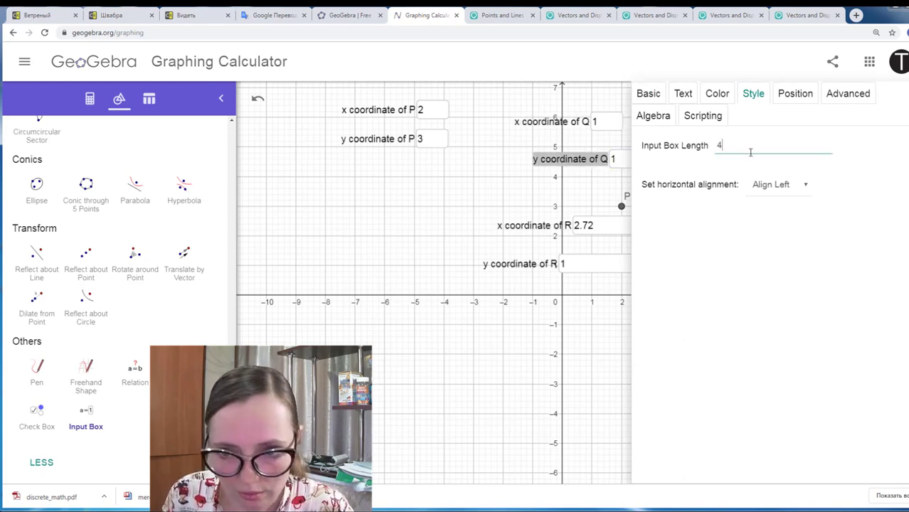
{"action": "key", "text": "Return"}
- Set the input box length to 4 for the x and y coordinate of R boxes and close the settings
{"action": "key", "text": "Tab"}
{"action": "left_click", "coordinate": [735, 146]}
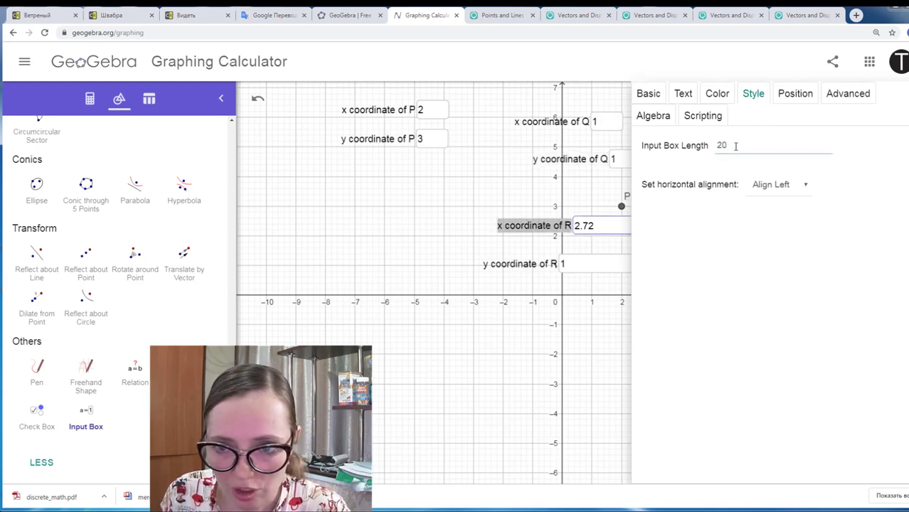
{"action": "left_click_drag", "start_coordinate": [735, 146], "coordinate": [713, 148]}
{"action": "type", "text": "4"}
{"action": "key", "text": "Return"}
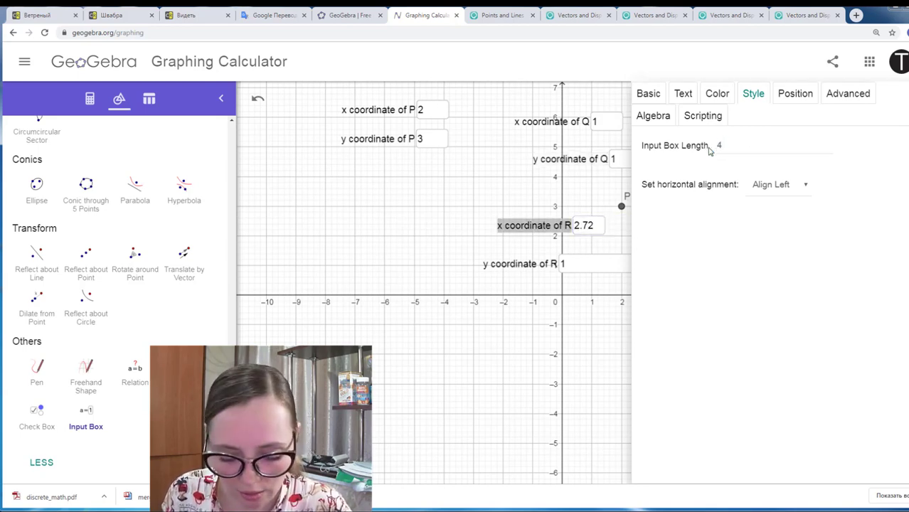
{"action": "left_click", "coordinate": [578, 266]}
{"action": "left_click", "coordinate": [731, 146]}
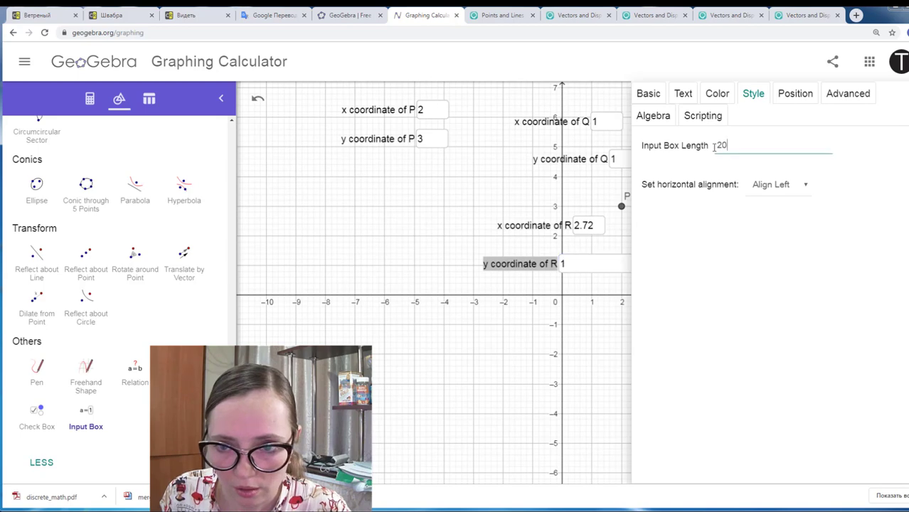
{"action": "left_click_drag", "start_coordinate": [731, 146], "coordinate": [713, 148]}
{"action": "type", "text": "4"}
{"action": "key", "text": "Return"}
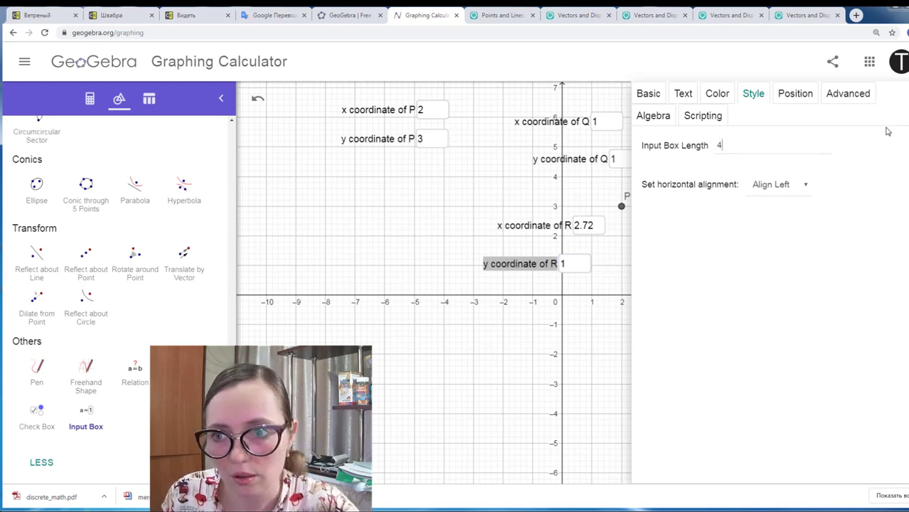
{"action": "key", "text": "Escape"}
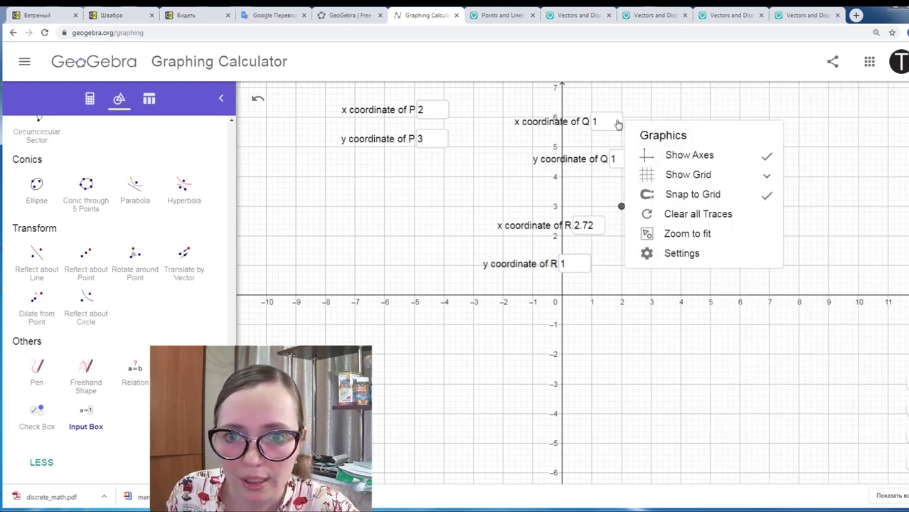
{"action": "right_click", "coordinate": [625, 124]}
{"action": "left_click", "coordinate": [605, 121]}
{"action": "right_click", "coordinate": [612, 122]}
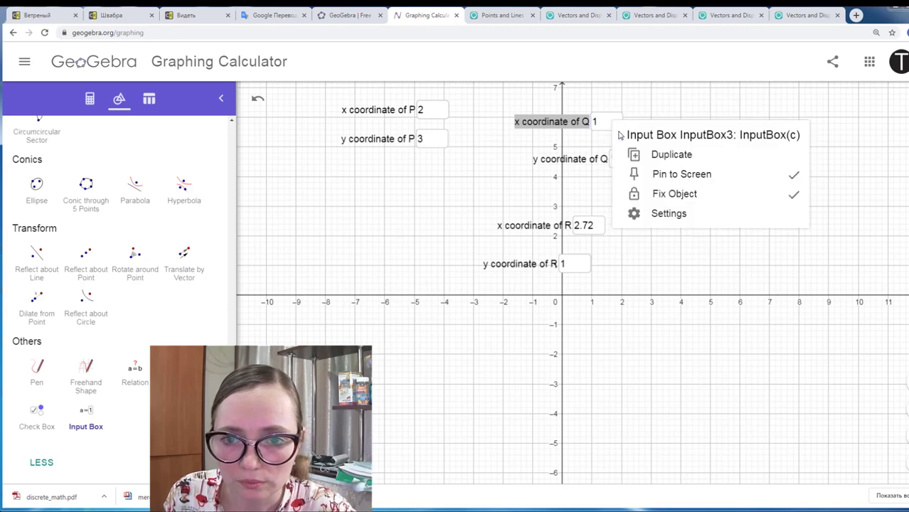
{"action": "left_click", "coordinate": [634, 154]}
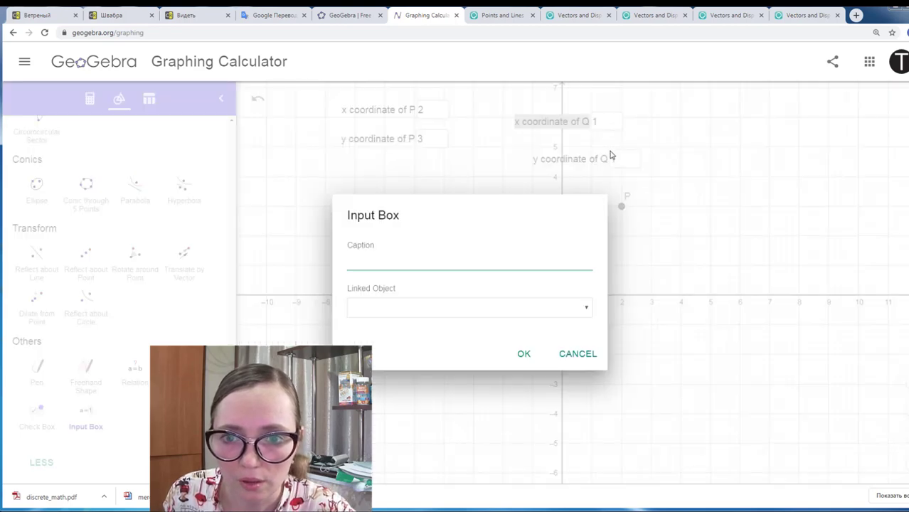
{"action": "left_click", "coordinate": [578, 353]}
- Switch to the Move tool and unfix the x and y coordinate of R input boxes so they can be moved
{"action": "scroll", "coordinate": [78, 192], "scroll_direction": "up", "scroll_amount": 15}
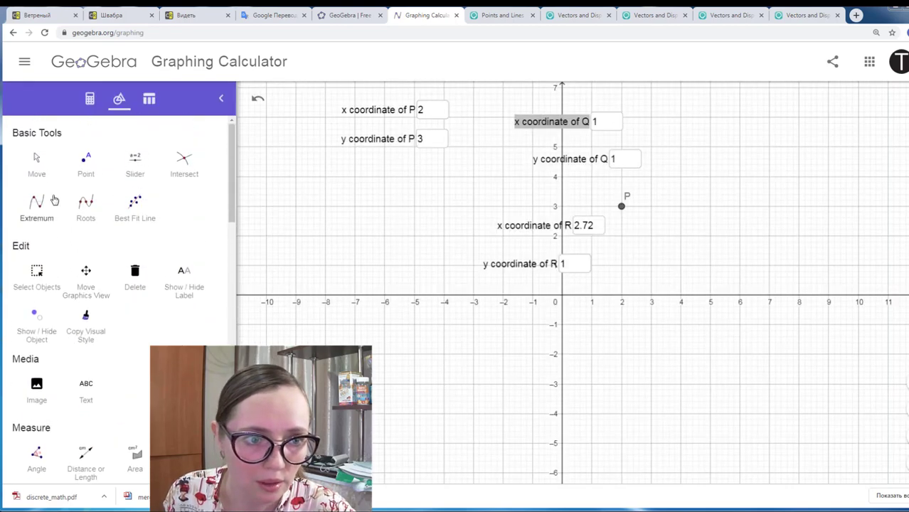
{"action": "left_click", "coordinate": [42, 174]}
{"action": "left_click", "coordinate": [620, 132]}
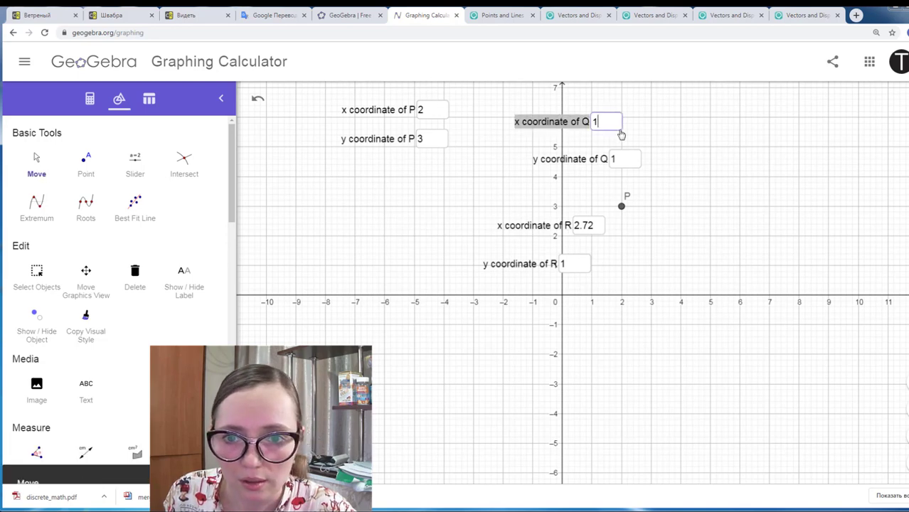
{"action": "left_click", "coordinate": [594, 167]}
{"action": "left_click", "coordinate": [548, 233]}
{"action": "left_click", "coordinate": [548, 261]}
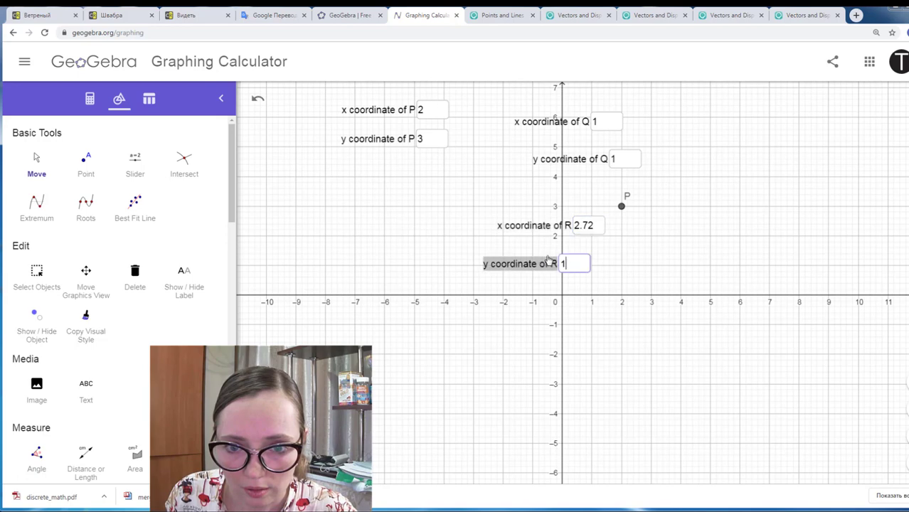
{"action": "right_click", "coordinate": [557, 226]}
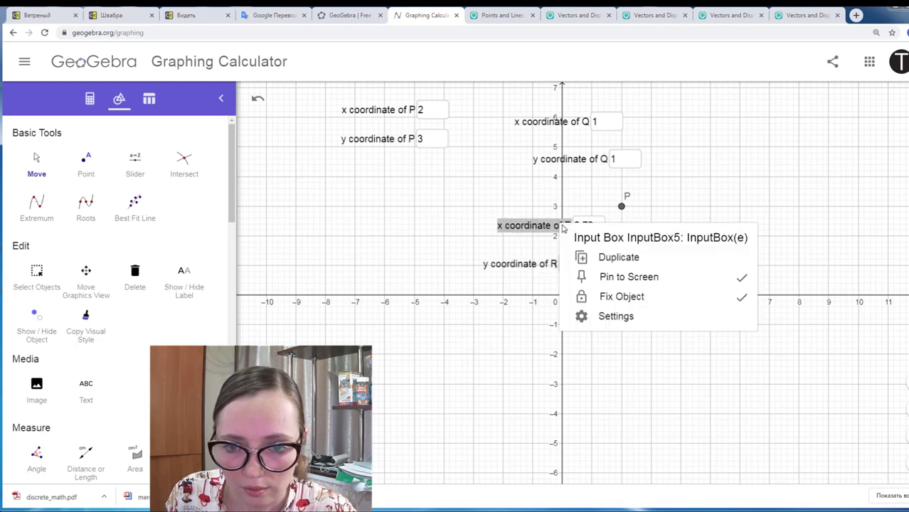
{"action": "left_click", "coordinate": [594, 297]}
{"action": "right_click", "coordinate": [547, 264]}
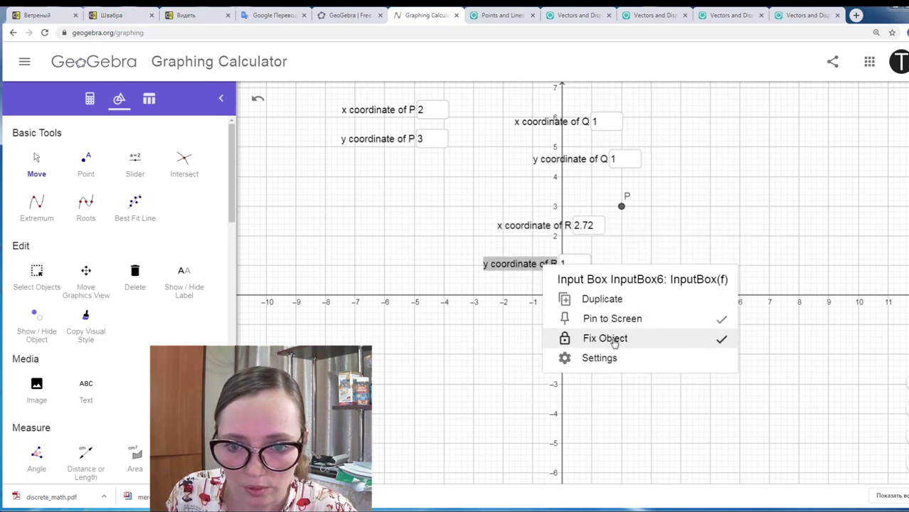
{"action": "left_click", "coordinate": [562, 339]}
- Unfix the y coordinate of Q and x coordinate of Q input boxes
{"action": "right_click", "coordinate": [585, 162]}
{"action": "left_click", "coordinate": [629, 234]}
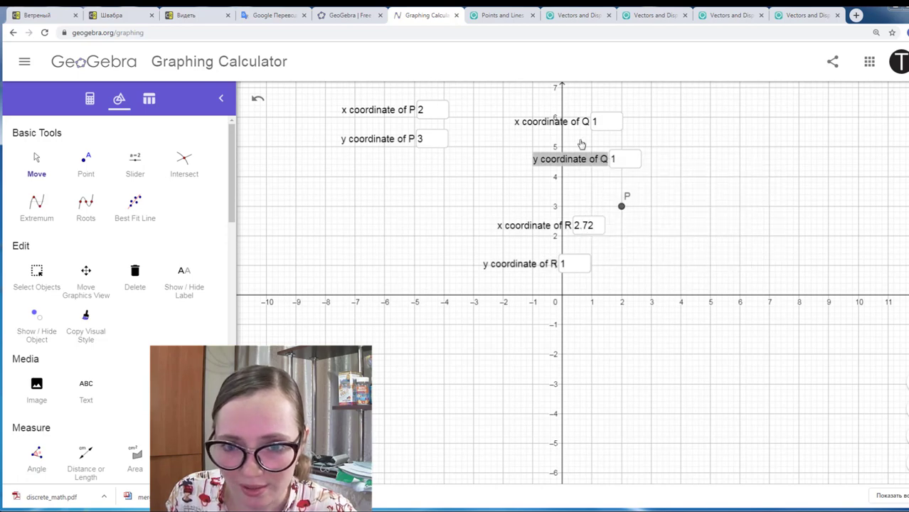
{"action": "right_click", "coordinate": [580, 135]}
{"action": "right_click", "coordinate": [580, 122]}
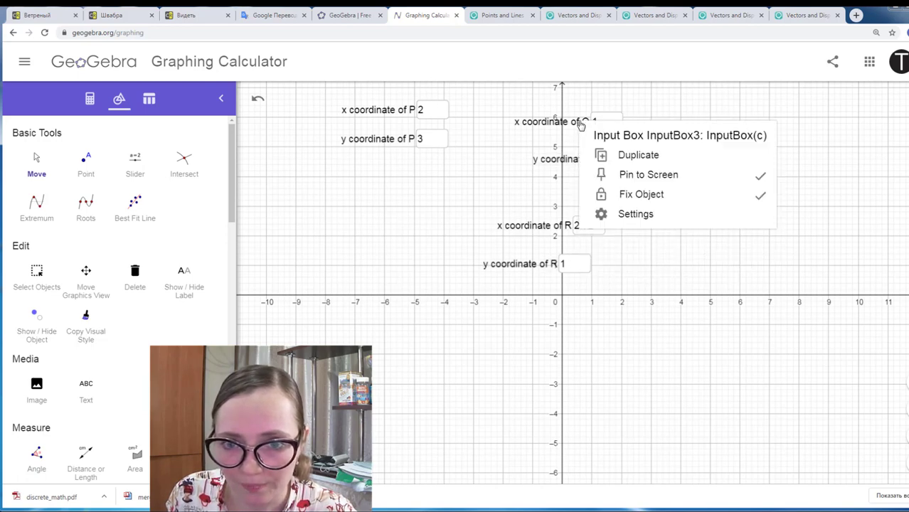
{"action": "left_click", "coordinate": [636, 194]}
- Arrange the Q and R input boxes as two columns in line with the P boxes along the upper edge of the graph
{"action": "left_click_drag", "start_coordinate": [578, 126], "coordinate": [548, 116]}
{"action": "left_click_drag", "start_coordinate": [565, 160], "coordinate": [514, 141]}
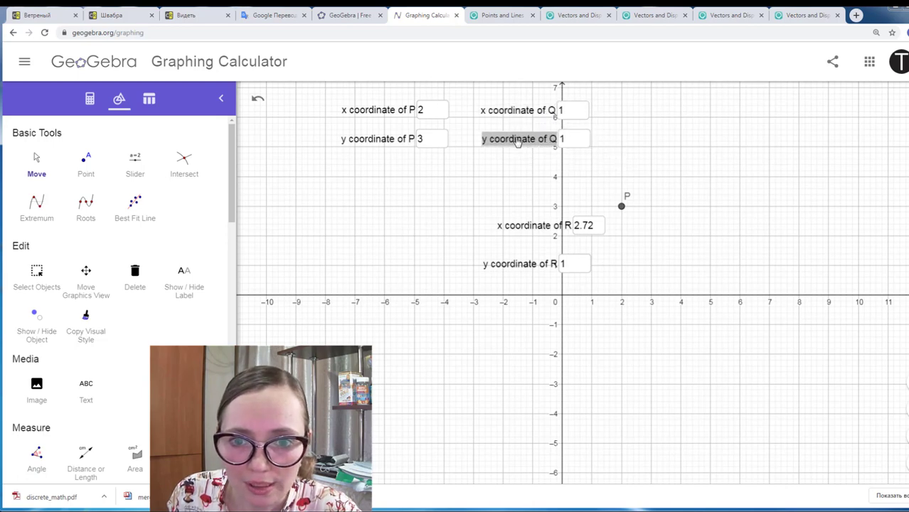
{"action": "left_click_drag", "start_coordinate": [540, 228], "coordinate": [666, 113]}
{"action": "left_click_drag", "start_coordinate": [544, 268], "coordinate": [689, 138]}
{"action": "left_click", "coordinate": [680, 159]}
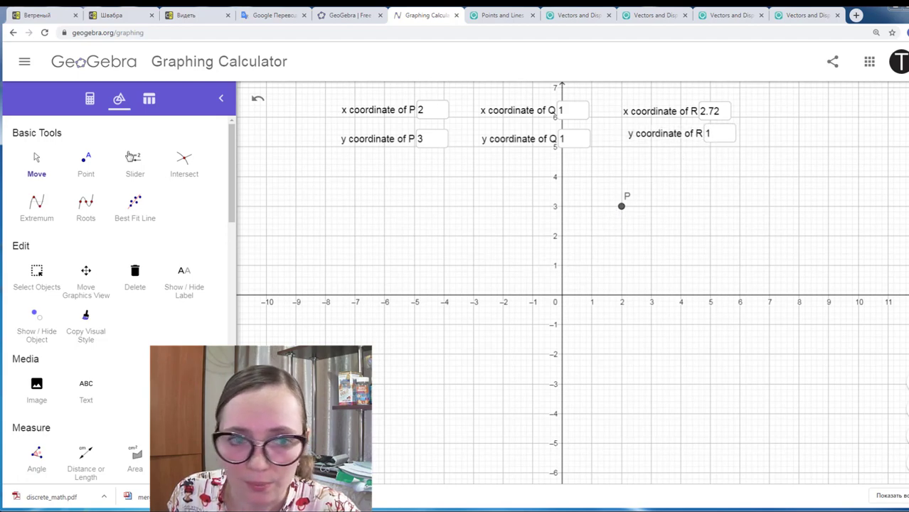
- Define the point Q = (c, d) as a new entry in the algebra list
{"action": "left_click", "coordinate": [89, 98]}
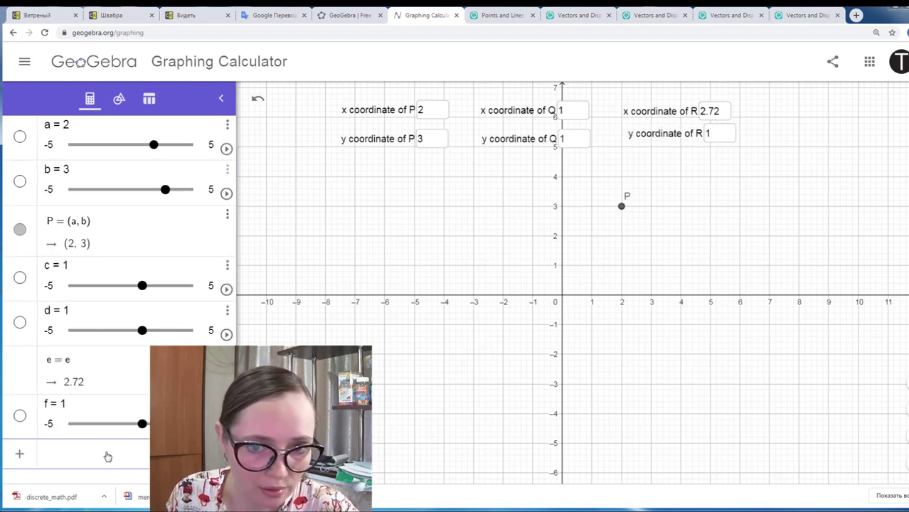
{"action": "type", "text": "Q"}
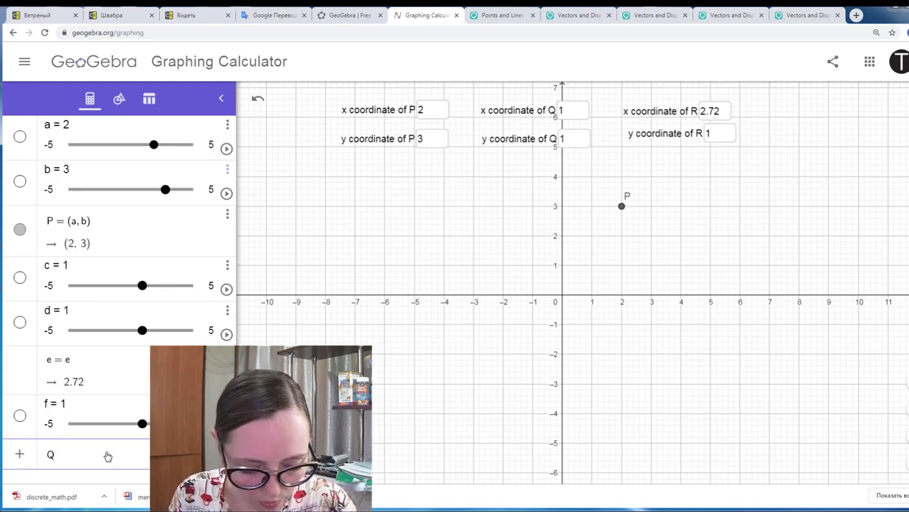
{"action": "type", "text": " = ("}
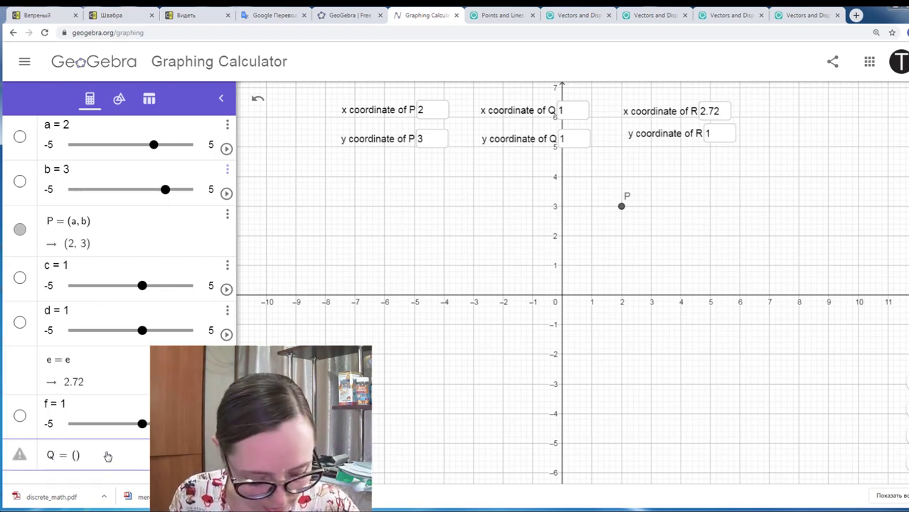
{"action": "type", "text": "c, d"}
{"action": "key", "text": "Return"}
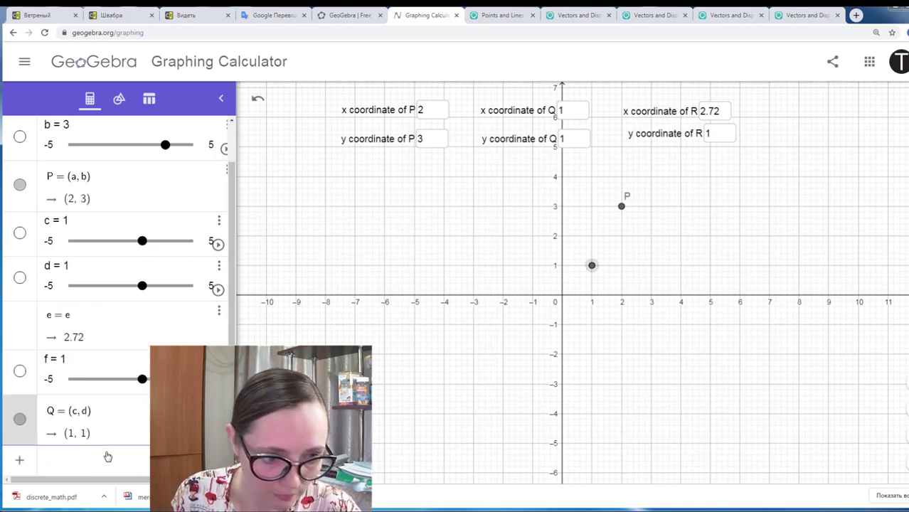
- Define the point R = (e, f) as a new entry below Q
{"action": "type", "text": "R = "}
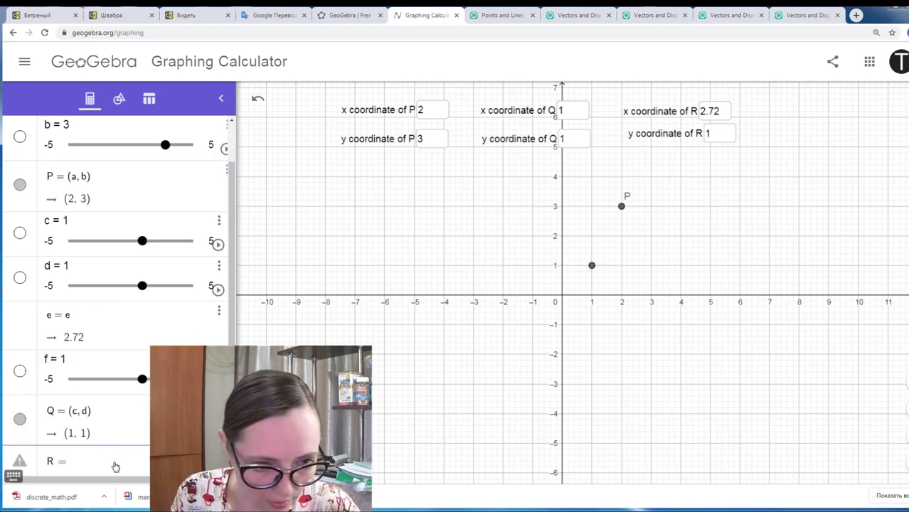
{"action": "type", "text": "("}
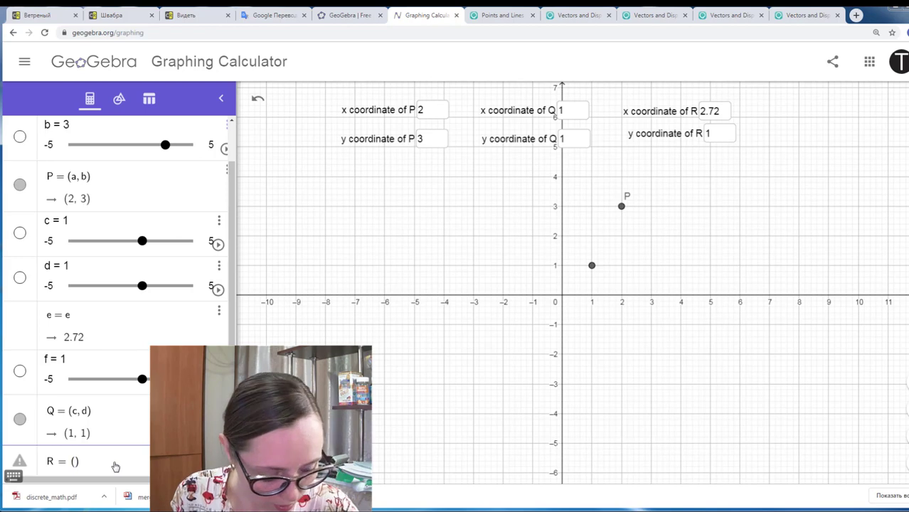
{"action": "type", "text": "e, f"}
{"action": "key", "text": "Return"}
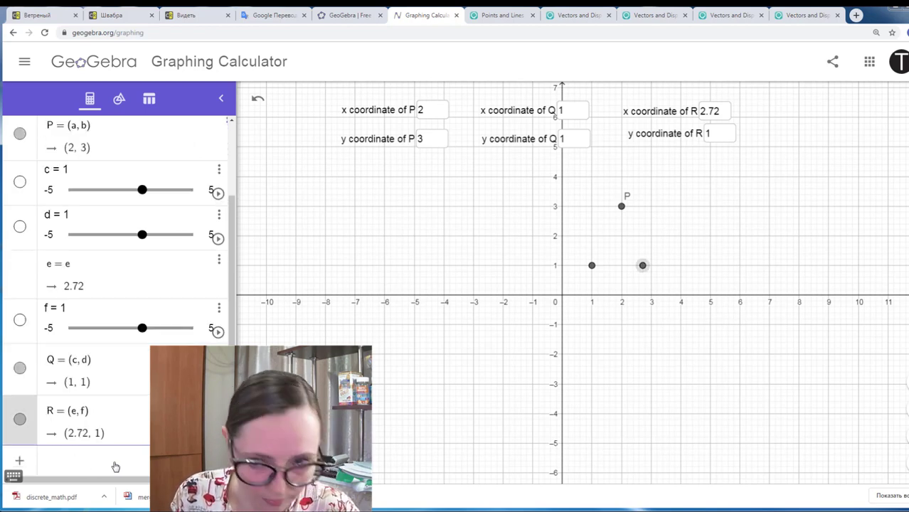
- Show the label of point Q in the graph
{"action": "left_click", "coordinate": [592, 267]}
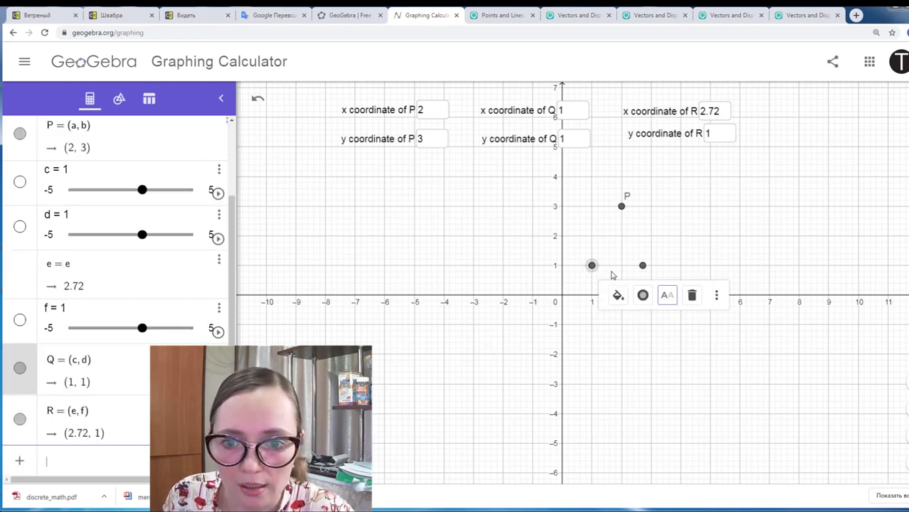
{"action": "left_click", "coordinate": [667, 295]}
{"action": "left_click", "coordinate": [721, 348]}
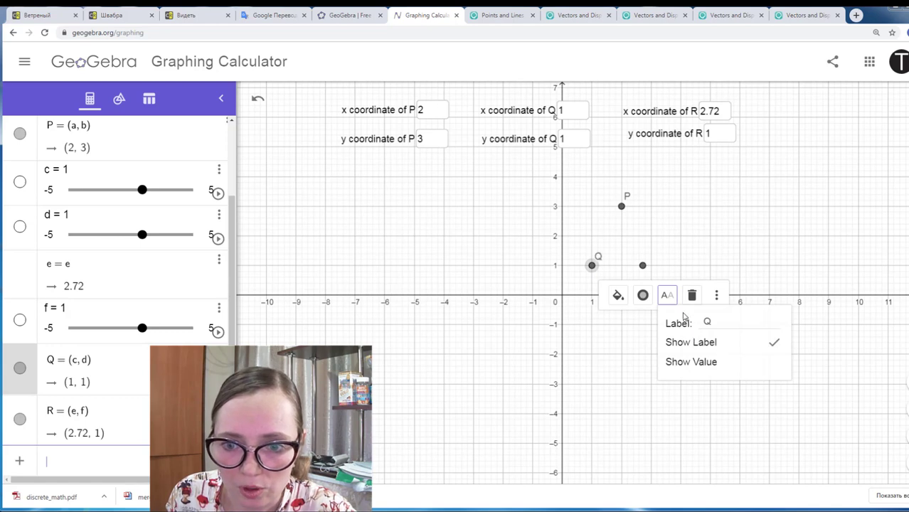
- Show the label of point R in the graph
{"action": "left_click", "coordinate": [642, 266]}
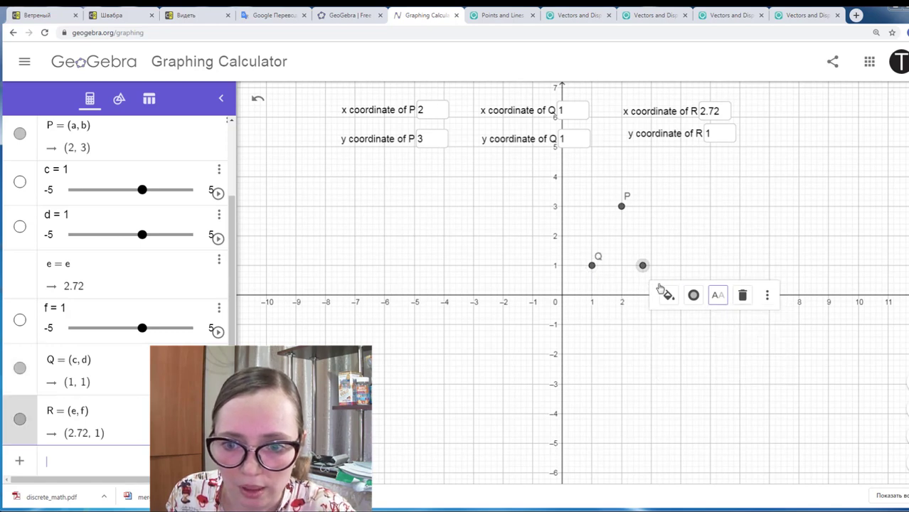
{"action": "left_click", "coordinate": [718, 295]}
{"action": "left_click", "coordinate": [745, 348]}
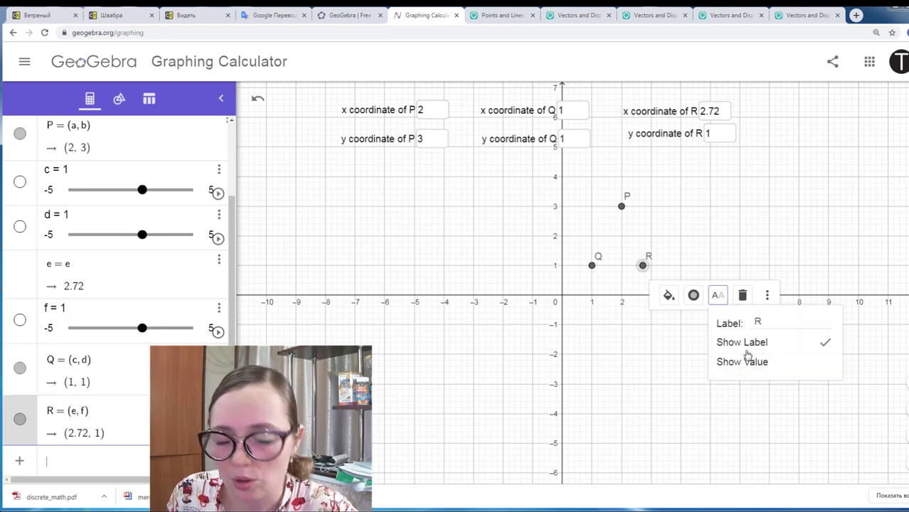
{"action": "left_click", "coordinate": [684, 233]}
- Move point Q to (-5, 1) and point R to (-1, -2), with their labels left of Q and below R
{"action": "scroll", "coordinate": [101, 142], "scroll_direction": "up", "scroll_amount": 1}
{"action": "scroll", "coordinate": [101, 143], "scroll_direction": "up", "scroll_amount": 1}
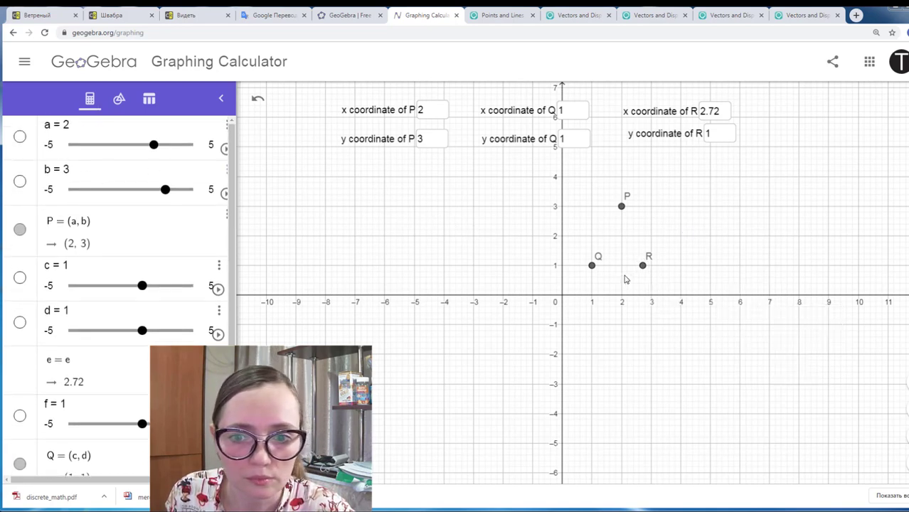
{"action": "left_click_drag", "start_coordinate": [591, 265], "coordinate": [415, 268]}
{"action": "left_click_drag", "start_coordinate": [643, 266], "coordinate": [534, 357]}
{"action": "left_click", "coordinate": [603, 263]}
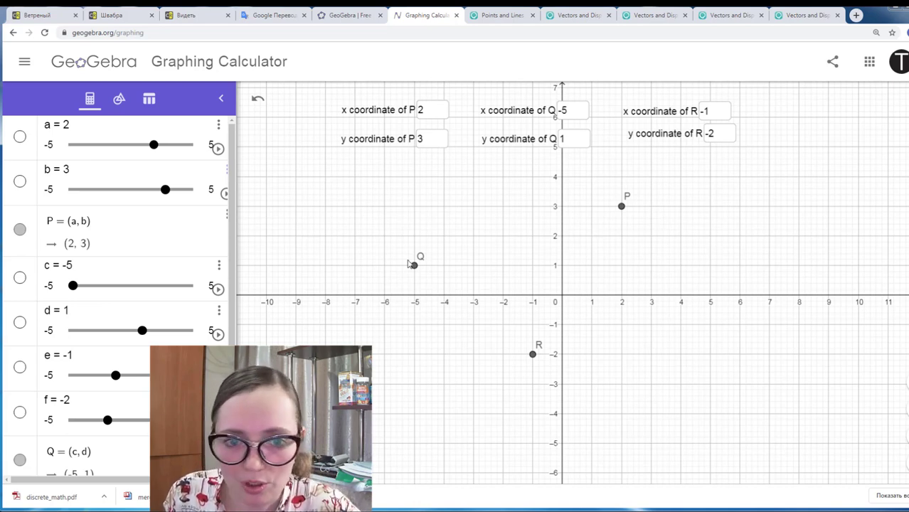
{"action": "left_click_drag", "start_coordinate": [421, 258], "coordinate": [398, 256]}
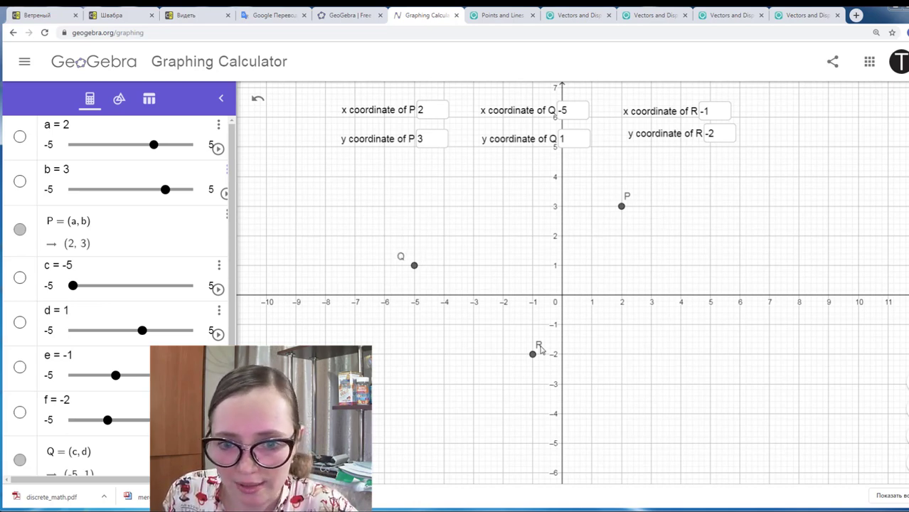
{"action": "left_click_drag", "start_coordinate": [538, 345], "coordinate": [539, 370]}
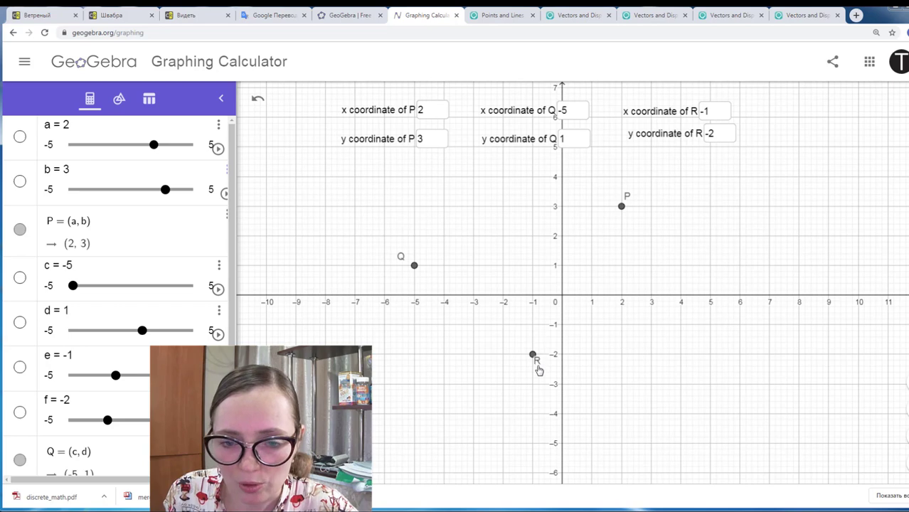
- Draw the triangle PQR as a polygon through the points P, Q and R
{"action": "left_click", "coordinate": [118, 100]}
{"action": "scroll", "coordinate": [123, 349], "scroll_direction": "down", "scroll_amount": 5}
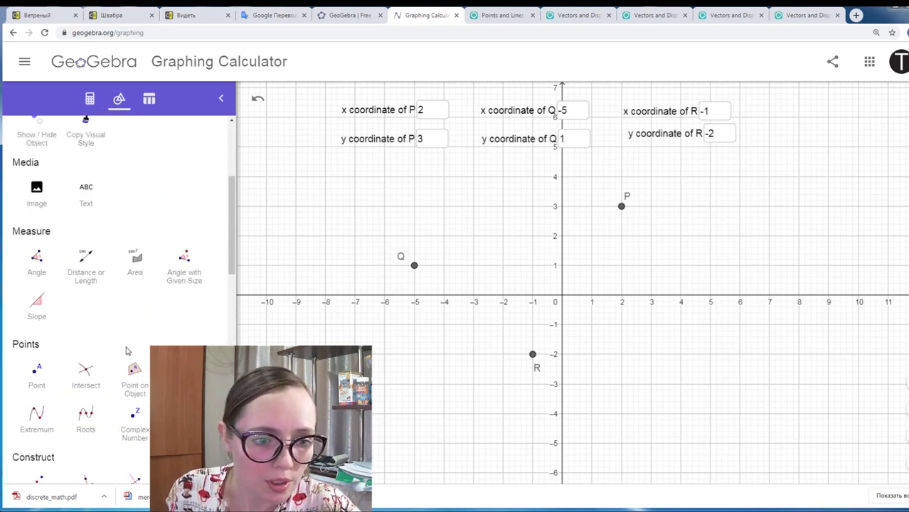
{"action": "scroll", "coordinate": [129, 351], "scroll_direction": "down", "scroll_amount": 3}
{"action": "scroll", "coordinate": [127, 351], "scroll_direction": "down", "scroll_amount": 2}
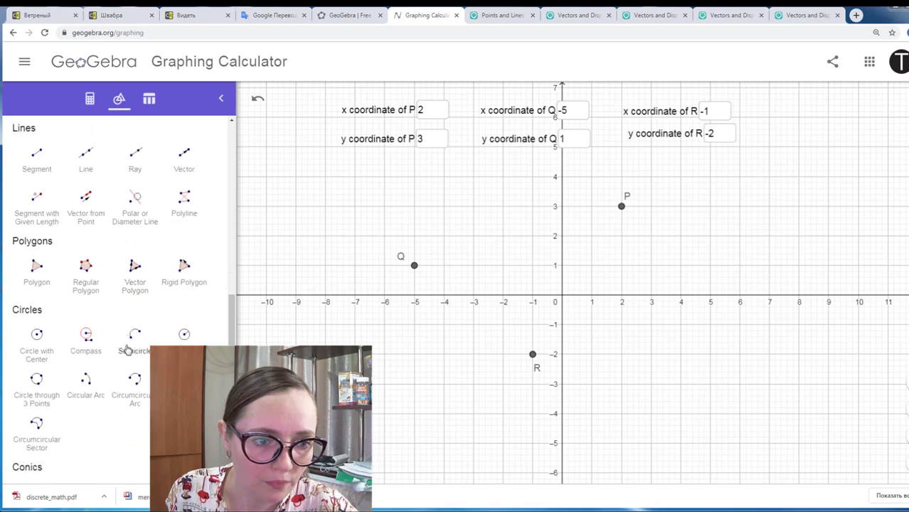
{"action": "left_click", "coordinate": [35, 267]}
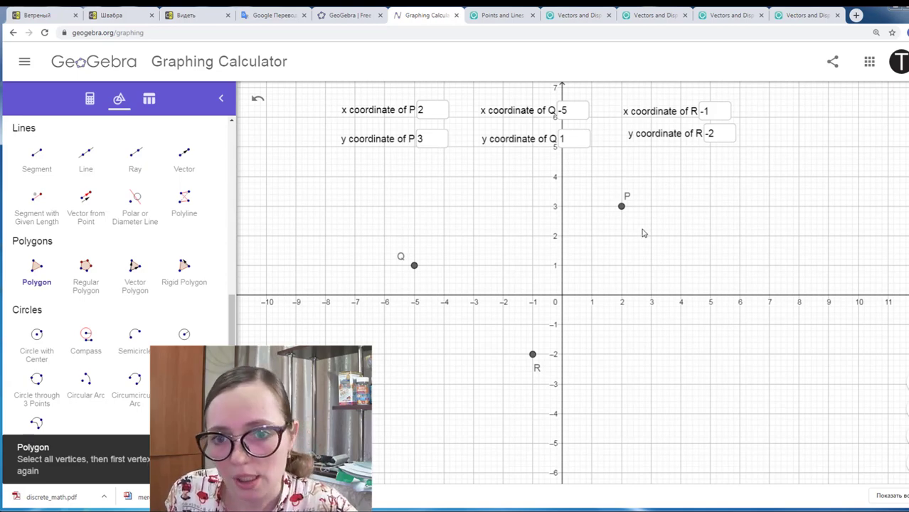
{"action": "left_click", "coordinate": [621, 206]}
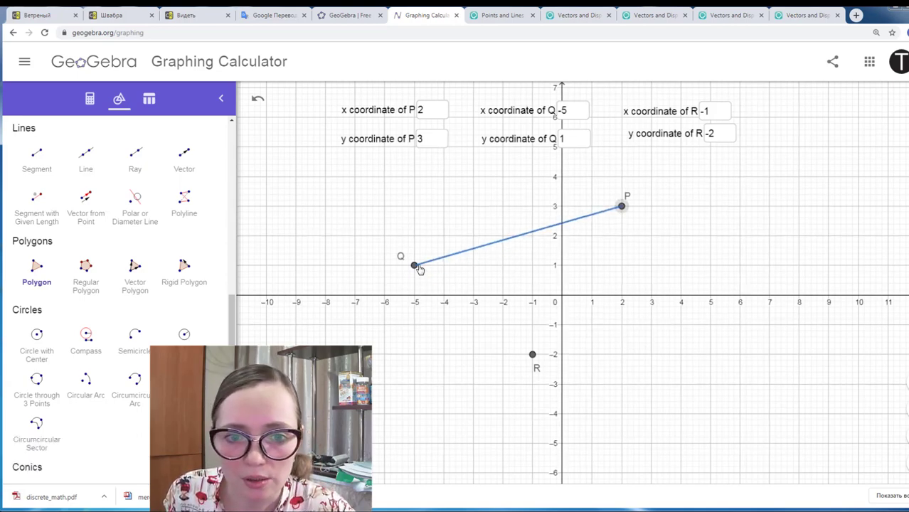
{"action": "left_click", "coordinate": [415, 266]}
{"action": "left_click", "coordinate": [532, 354]}
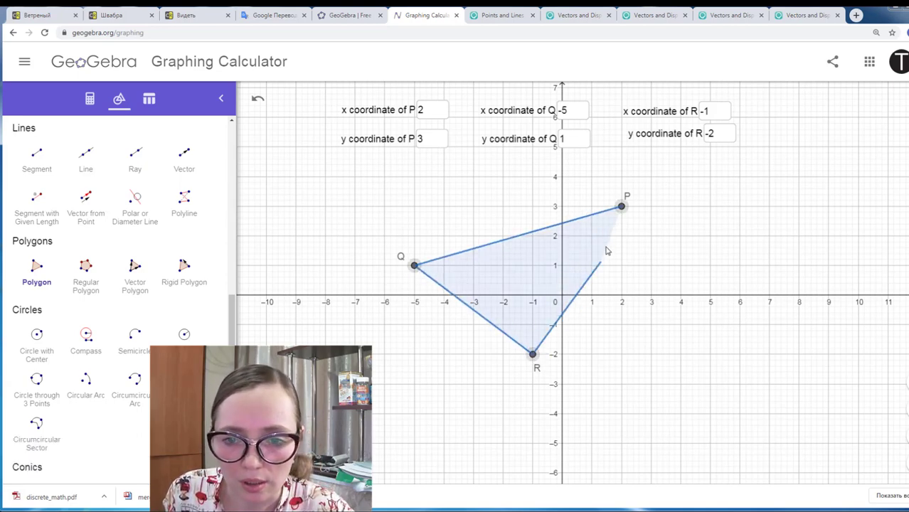
{"action": "left_click", "coordinate": [623, 207]}
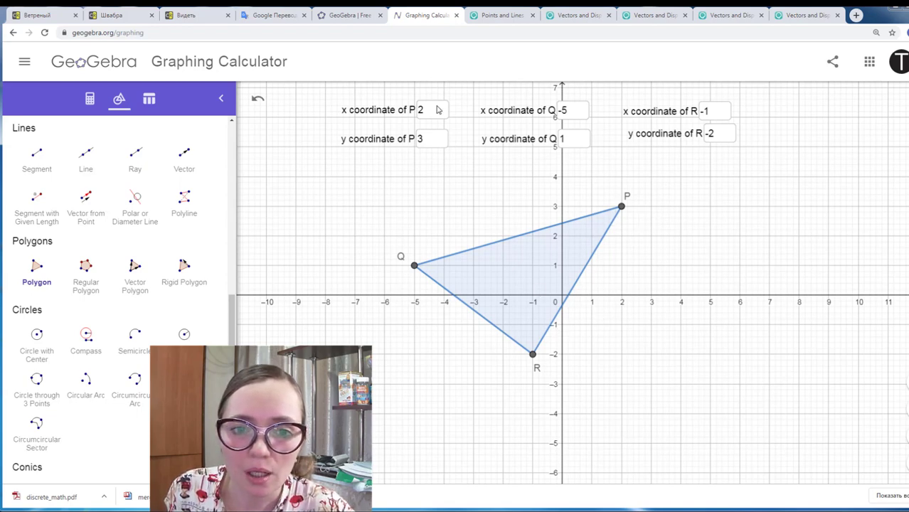
- Switch to the OpenLearning page to reread the centroid exercise, and return to the GeoGebra graph
{"action": "left_click", "coordinate": [498, 16]}
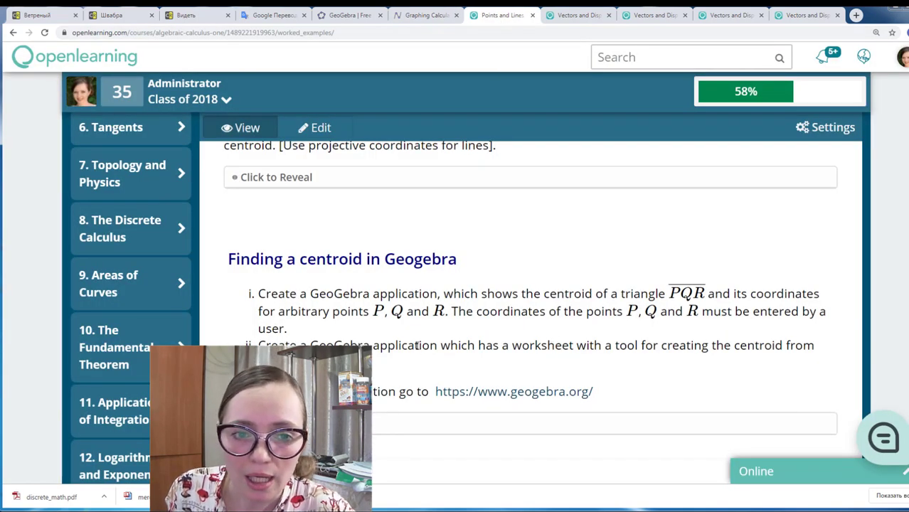
{"action": "left_click", "coordinate": [462, 289], "text": "shift"}
{"action": "left_click", "coordinate": [569, 304]}
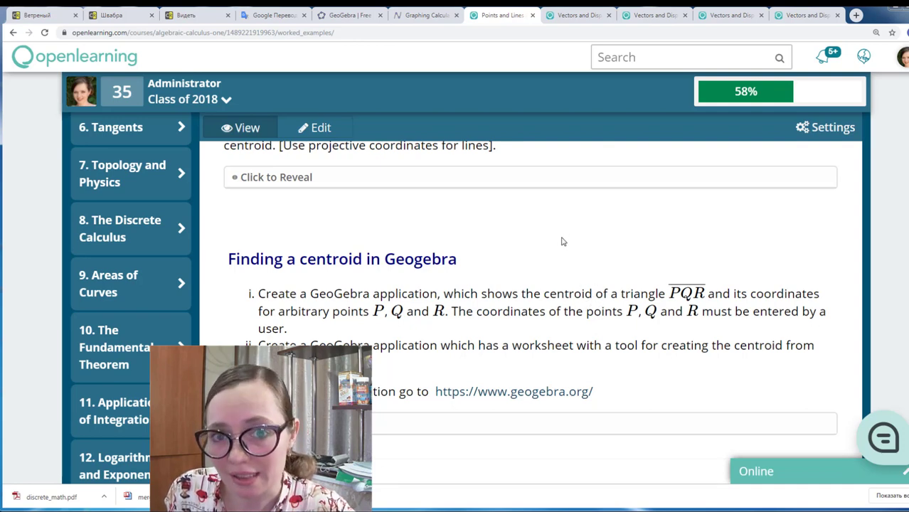
{"action": "left_click", "coordinate": [441, 17]}
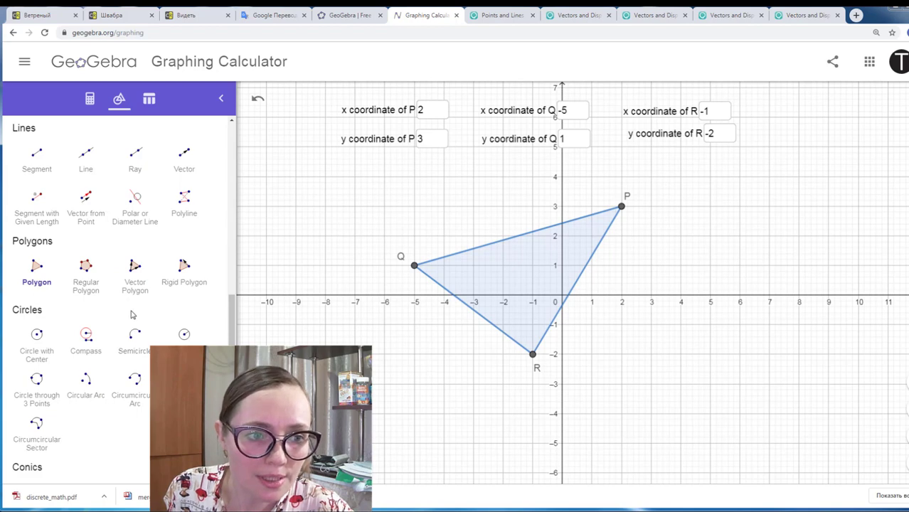
- Construct the midpoints of the triangle's sides PQ, QR and RP
{"action": "scroll", "coordinate": [130, 316], "scroll_direction": "up", "scroll_amount": 4}
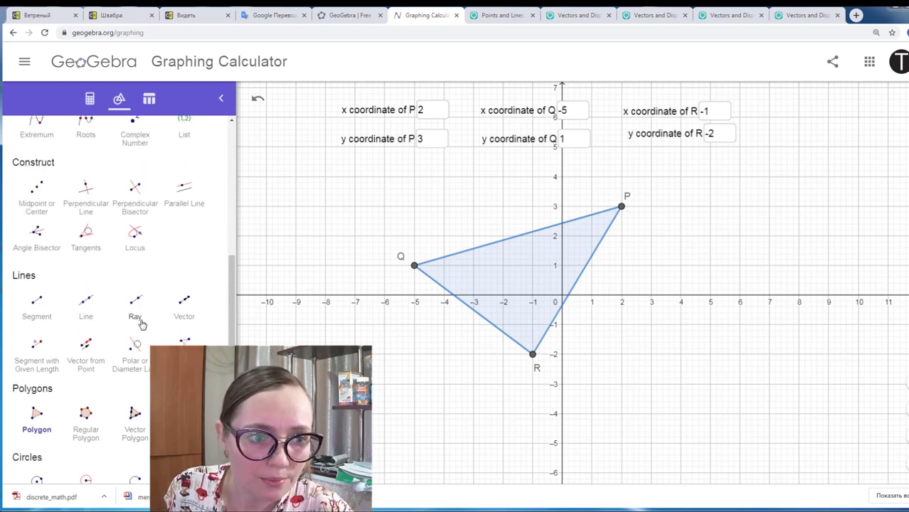
{"action": "scroll", "coordinate": [81, 199], "scroll_direction": "up", "scroll_amount": 2}
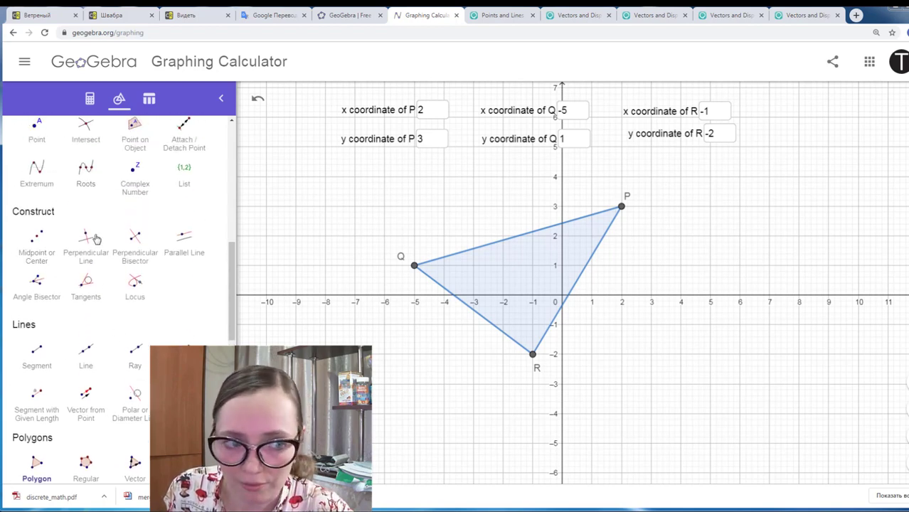
{"action": "left_click", "coordinate": [36, 245]}
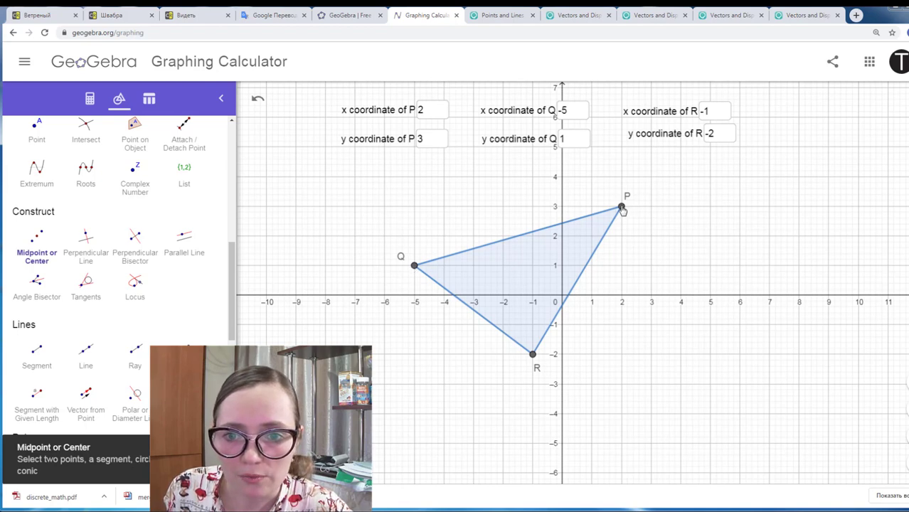
{"action": "left_click", "coordinate": [622, 207]}
{"action": "left_click", "coordinate": [415, 266]}
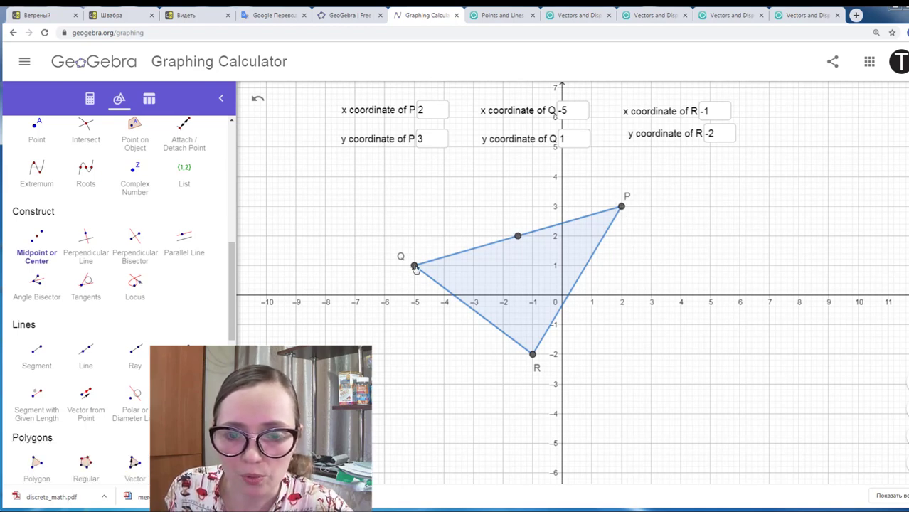
{"action": "left_click", "coordinate": [414, 266]}
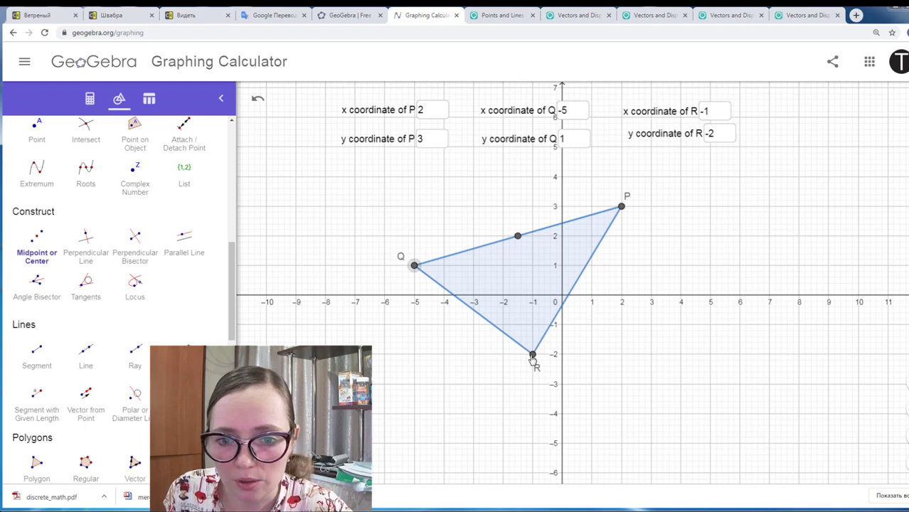
{"action": "left_click", "coordinate": [534, 358]}
{"action": "left_click", "coordinate": [533, 356]}
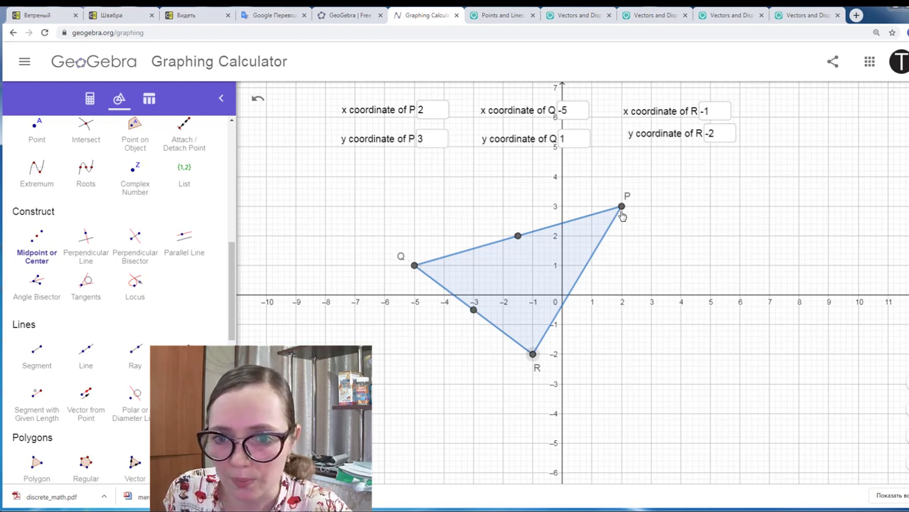
{"action": "left_click", "coordinate": [622, 208]}
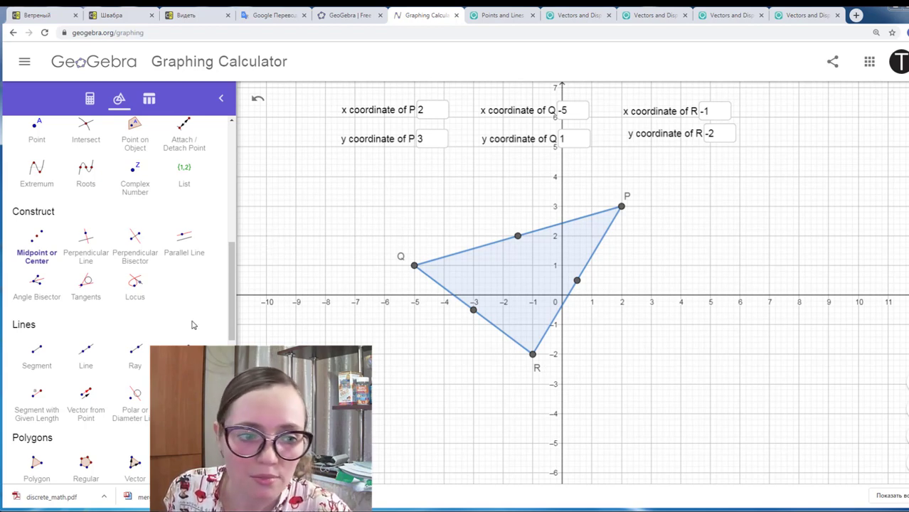
- Draw the three medians as segments from Q, P and R to the midpoints of their opposite sides
{"action": "left_click", "coordinate": [38, 352]}
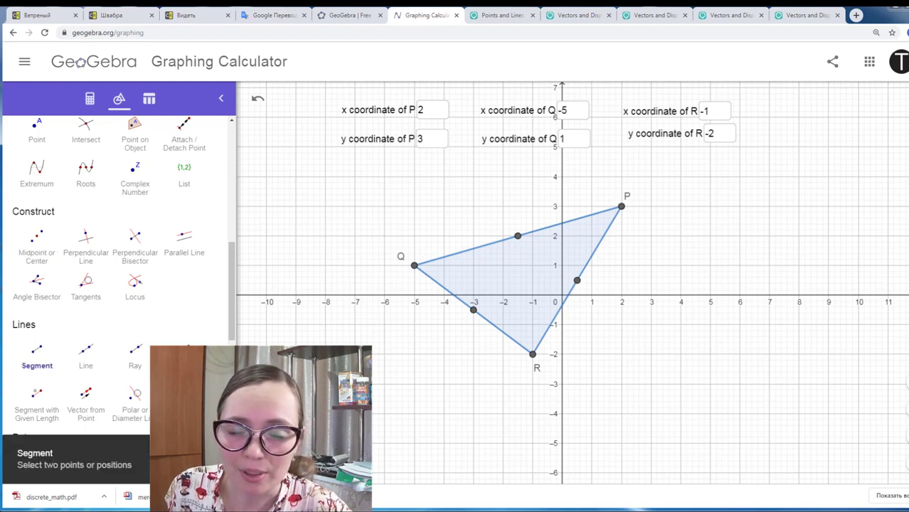
{"action": "left_click", "coordinate": [414, 266]}
{"action": "left_click", "coordinate": [576, 280]}
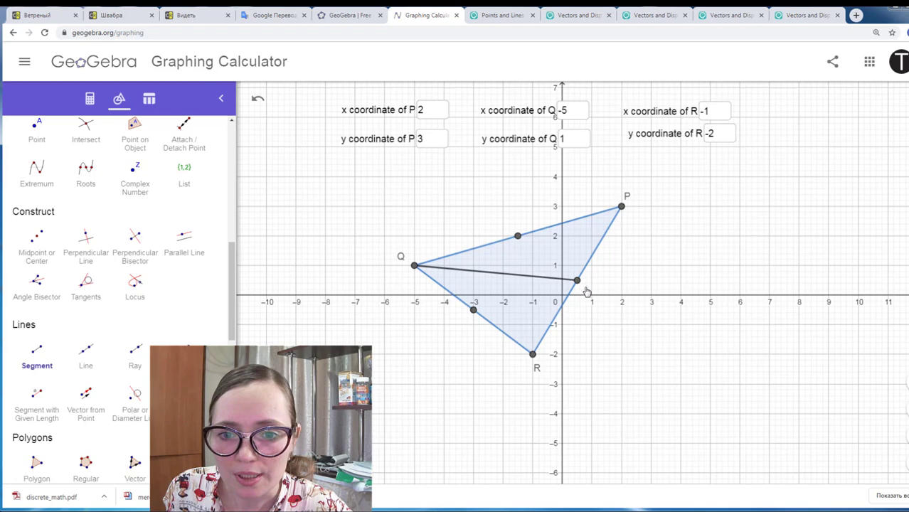
{"action": "left_click", "coordinate": [621, 206]}
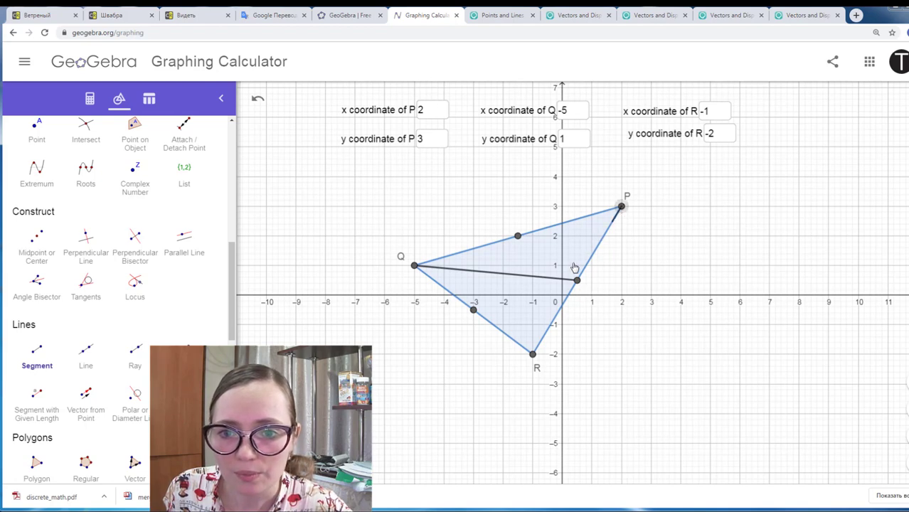
{"action": "left_click", "coordinate": [472, 311]}
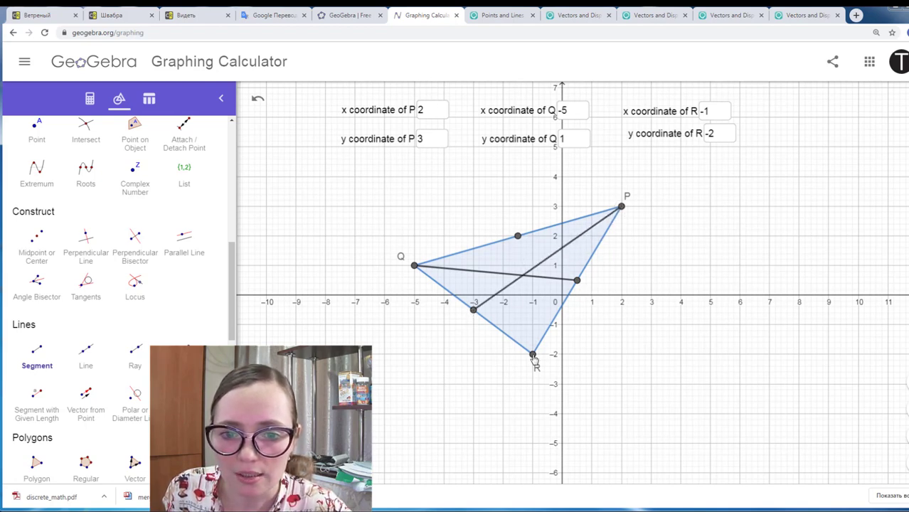
{"action": "left_click", "coordinate": [533, 354]}
{"action": "left_click", "coordinate": [517, 236]}
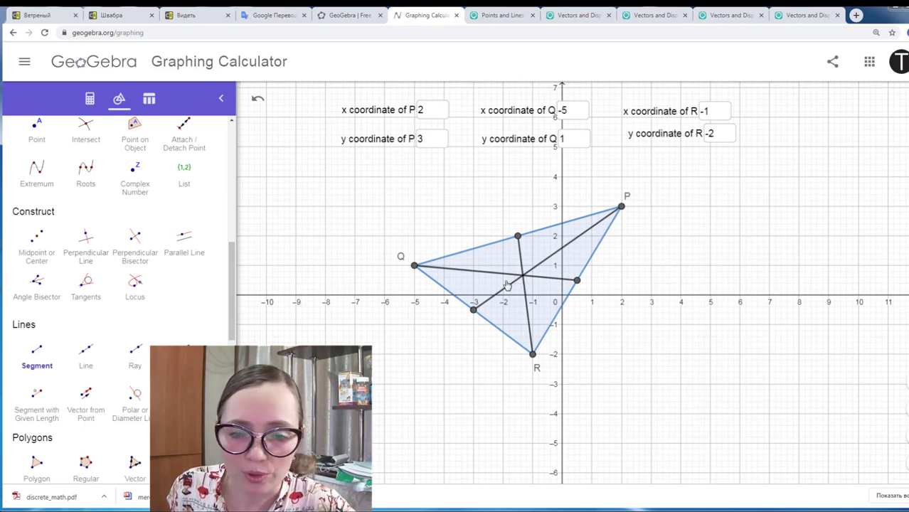
- Create the intersection point of the medians from Q and P as the triangle's centroid
{"action": "scroll", "coordinate": [121, 220], "scroll_direction": "up", "scroll_amount": 5}
{"action": "scroll", "coordinate": [121, 220], "scroll_direction": "up", "scroll_amount": 2}
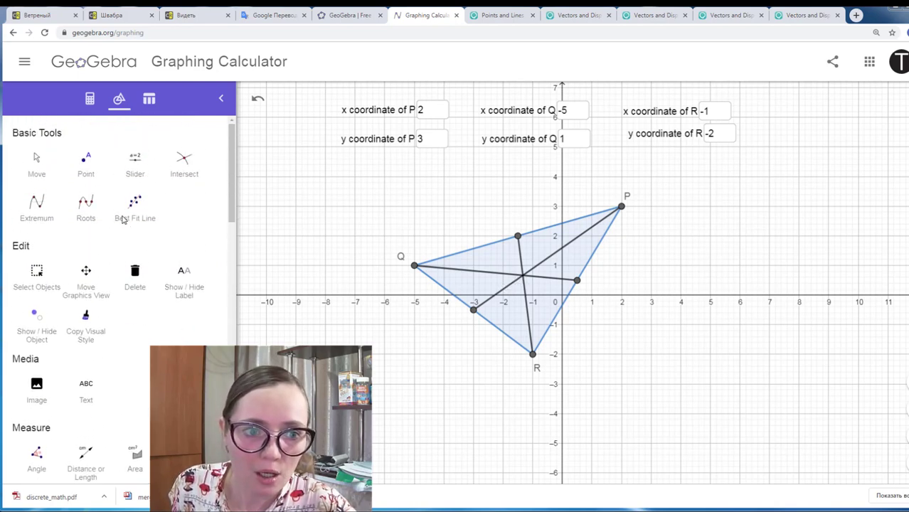
{"action": "left_click", "coordinate": [185, 162]}
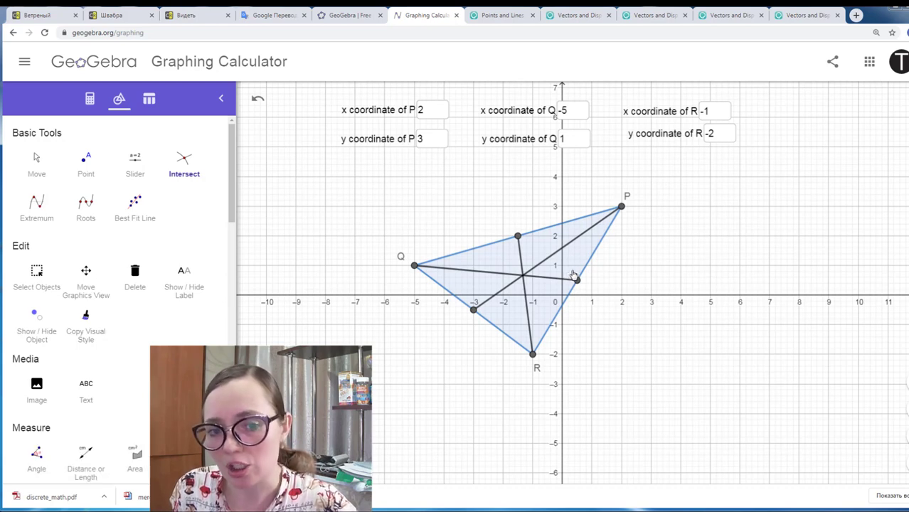
{"action": "left_click", "coordinate": [467, 274]}
{"action": "left_click", "coordinate": [558, 255]}
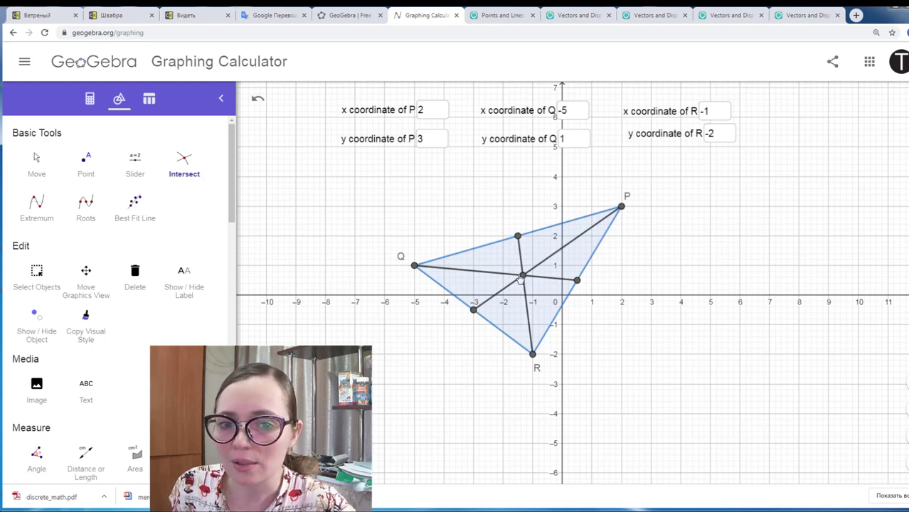
- Set the centroid point's size to 6 and its colour to red
{"action": "scroll", "coordinate": [523, 280], "scroll_direction": "up", "scroll_amount": 4}
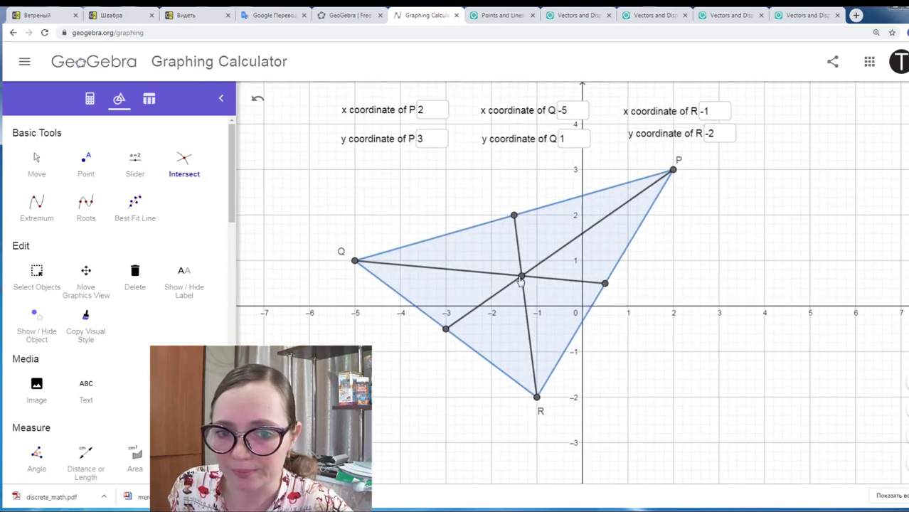
{"action": "left_click", "coordinate": [37, 162]}
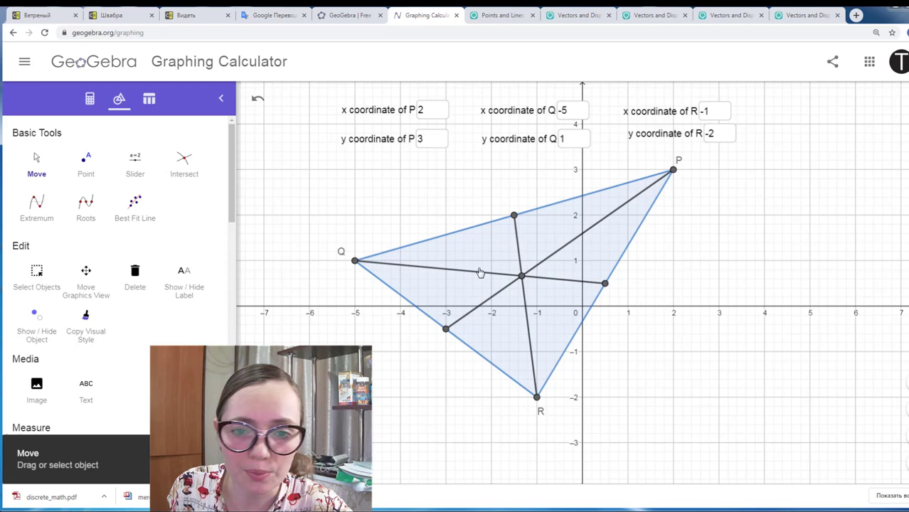
{"action": "left_click", "coordinate": [523, 275]}
{"action": "left_click", "coordinate": [577, 311]}
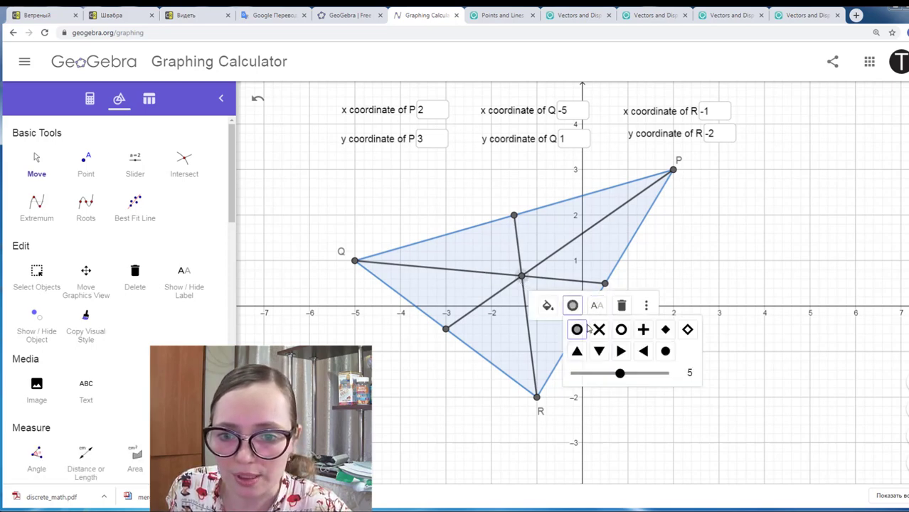
{"action": "left_click_drag", "start_coordinate": [620, 373], "coordinate": [631, 372]}
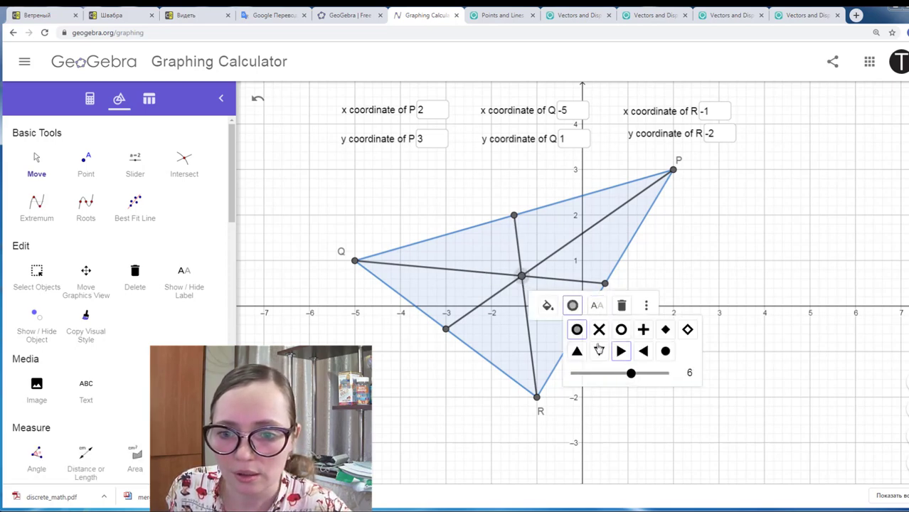
{"action": "left_click", "coordinate": [546, 306]}
{"action": "left_click", "coordinate": [605, 333]}
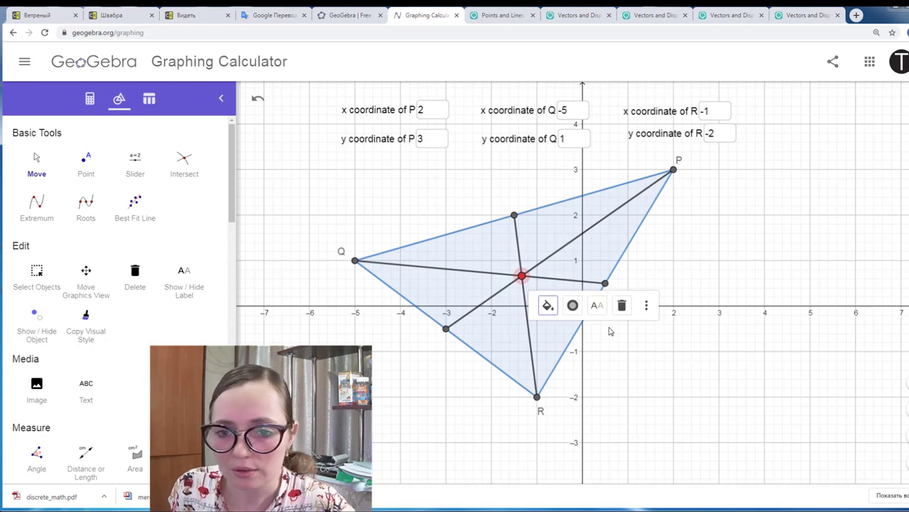
- Show the red centroid point's label and value in the graph, and move the label just above the point
{"action": "left_click", "coordinate": [596, 306]}
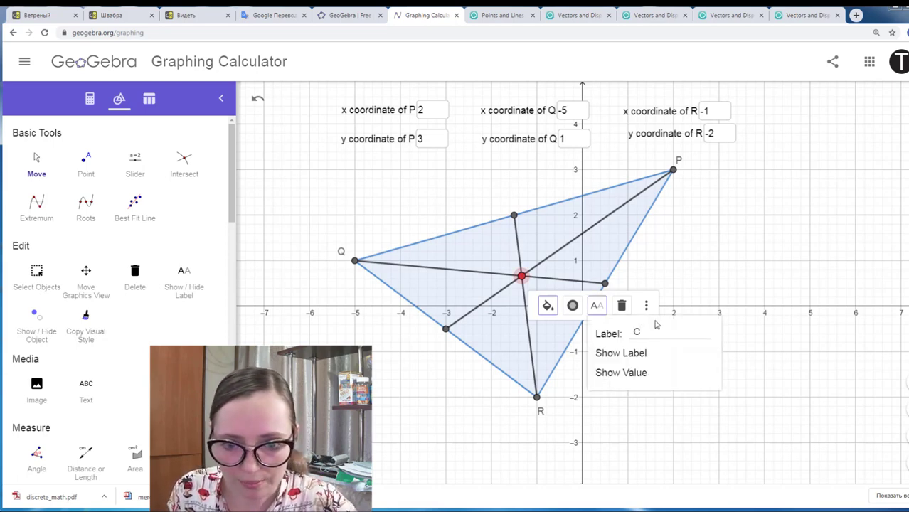
{"action": "left_click", "coordinate": [674, 354]}
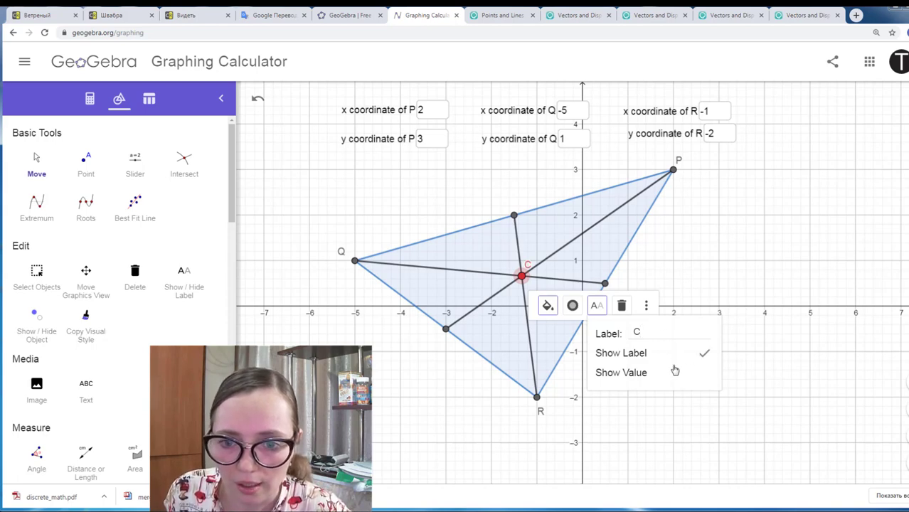
{"action": "left_click", "coordinate": [674, 377]}
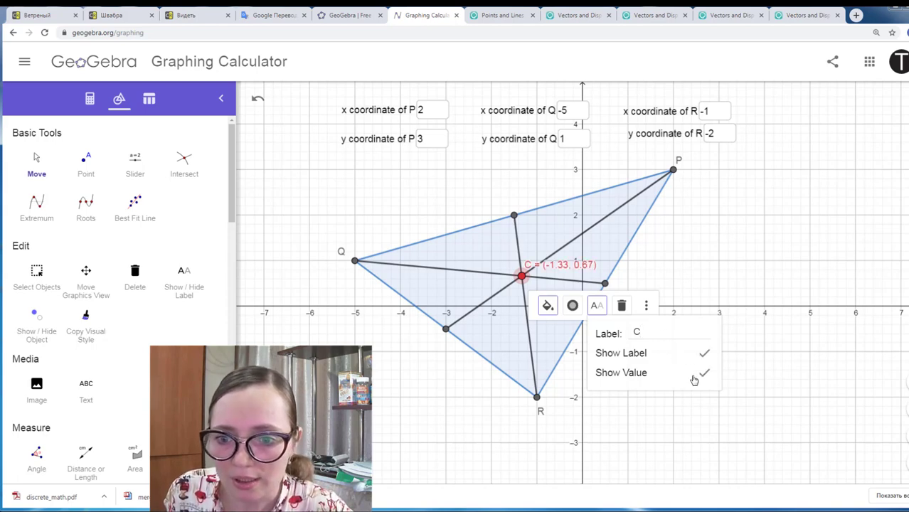
{"action": "left_click_drag", "start_coordinate": [572, 268], "coordinate": [524, 258]}
{"action": "left_click", "coordinate": [658, 277]}
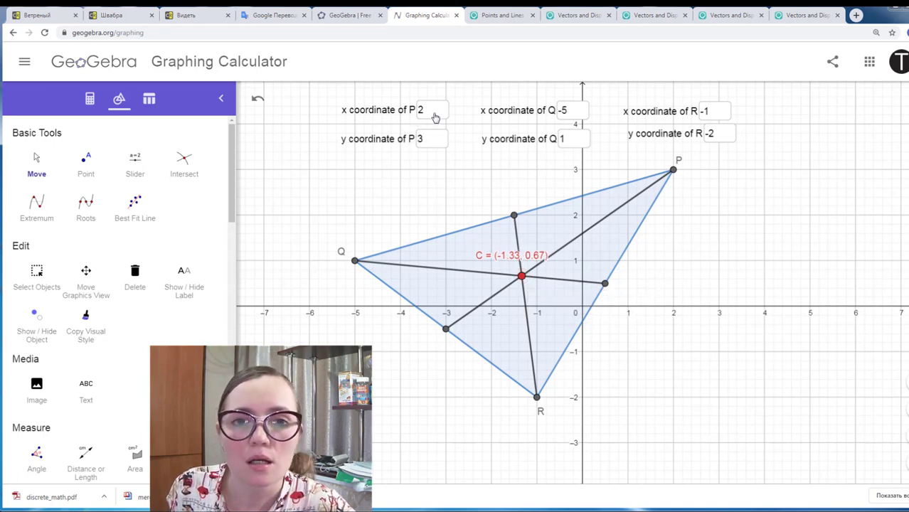
- Test the input boxes by setting P's x coordinate to 0.5 and its y coordinate to -1
{"action": "left_click", "coordinate": [223, 102]}
{"action": "left_click_drag", "start_coordinate": [410, 179], "coordinate": [500, 205]}
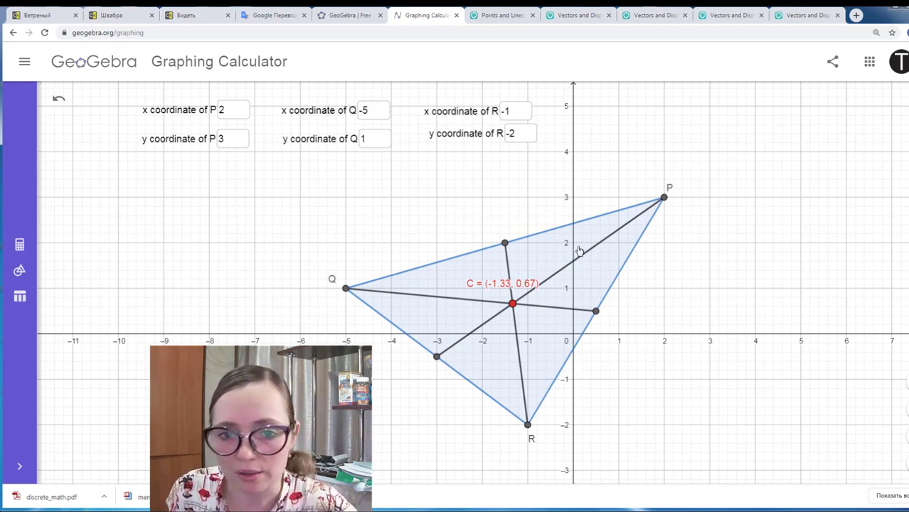
{"action": "left_click", "coordinate": [235, 115]}
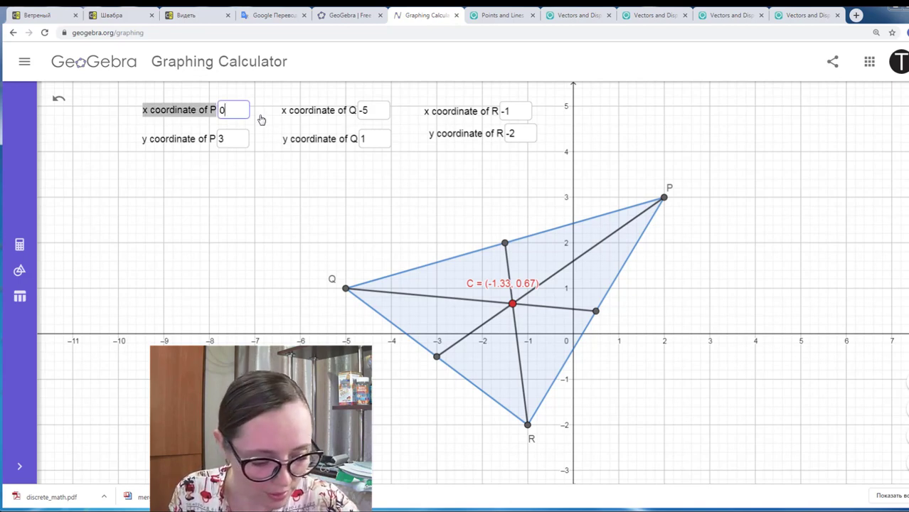
{"action": "key", "text": "Return"}
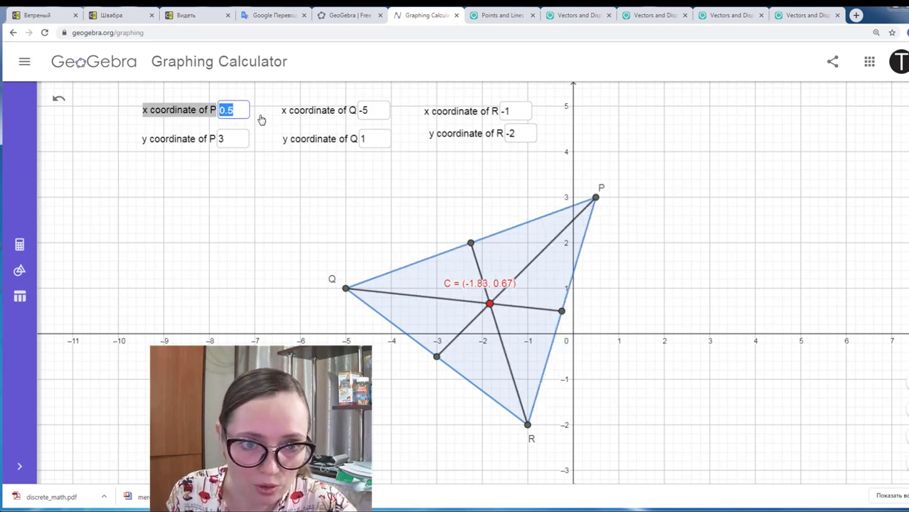
{"action": "left_click", "coordinate": [237, 138]}
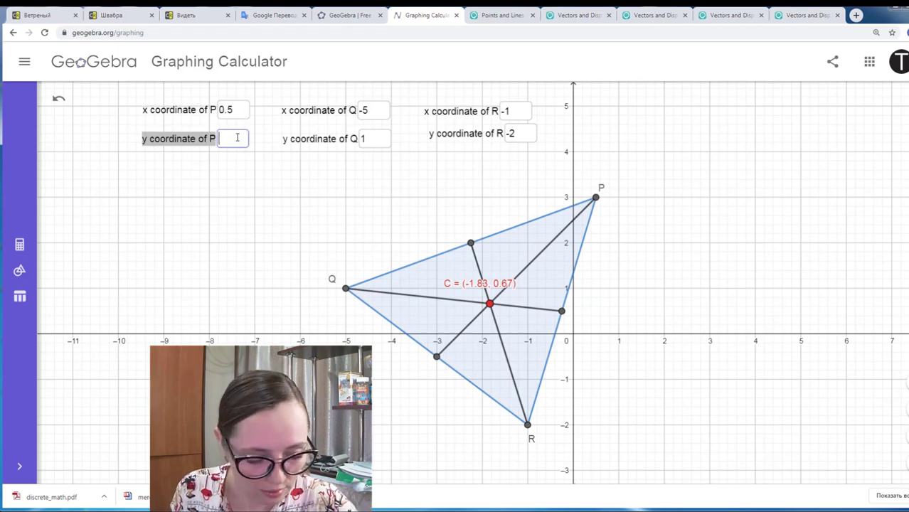
{"action": "type", "text": "-1"}
{"action": "key", "text": "Return"}
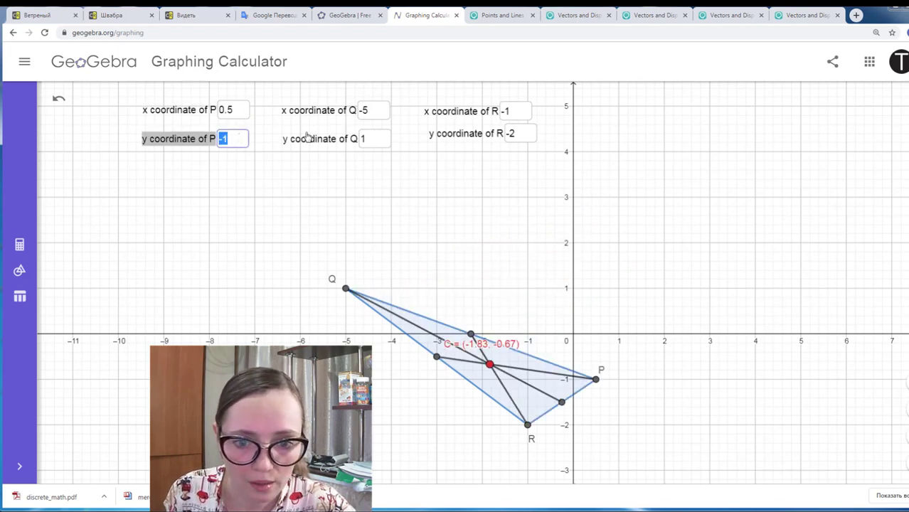
- Set Q's x coordinate to -2 through its input box
{"action": "left_click", "coordinate": [377, 120]}
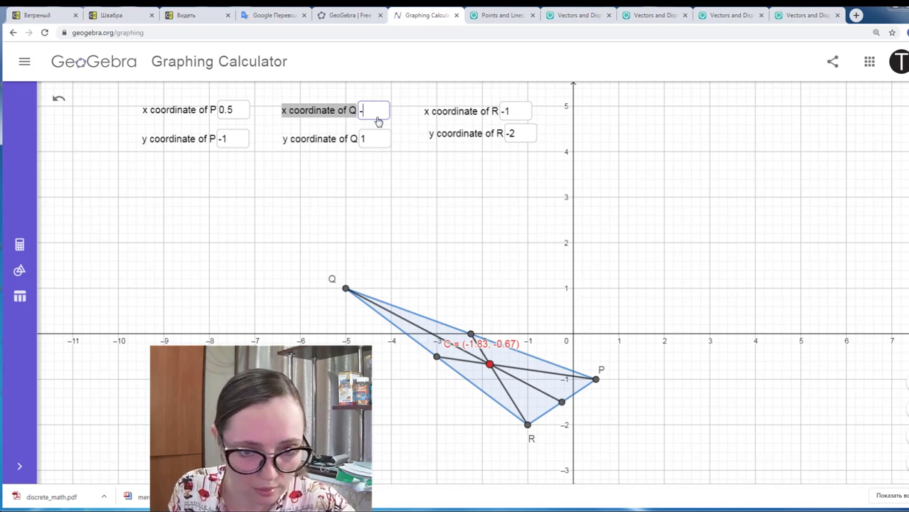
{"action": "key", "text": "Return"}
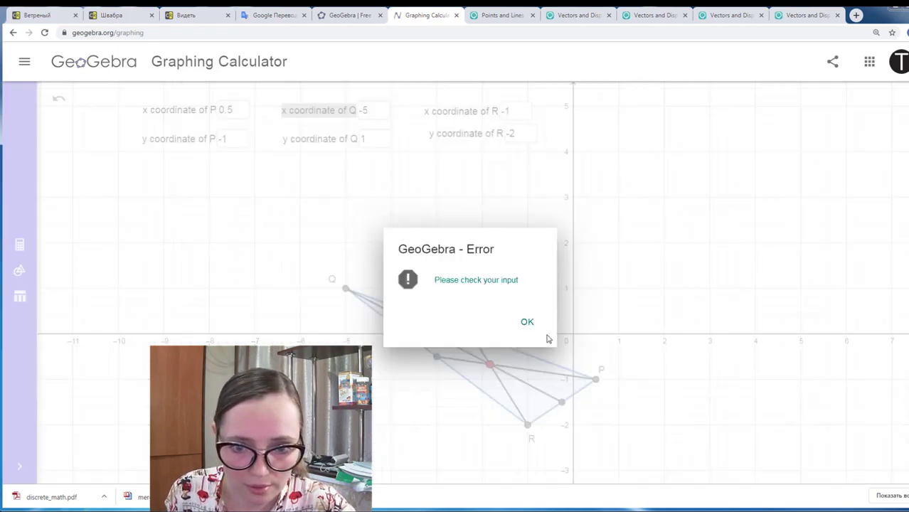
{"action": "left_click", "coordinate": [528, 321]}
{"action": "left_click", "coordinate": [382, 115]}
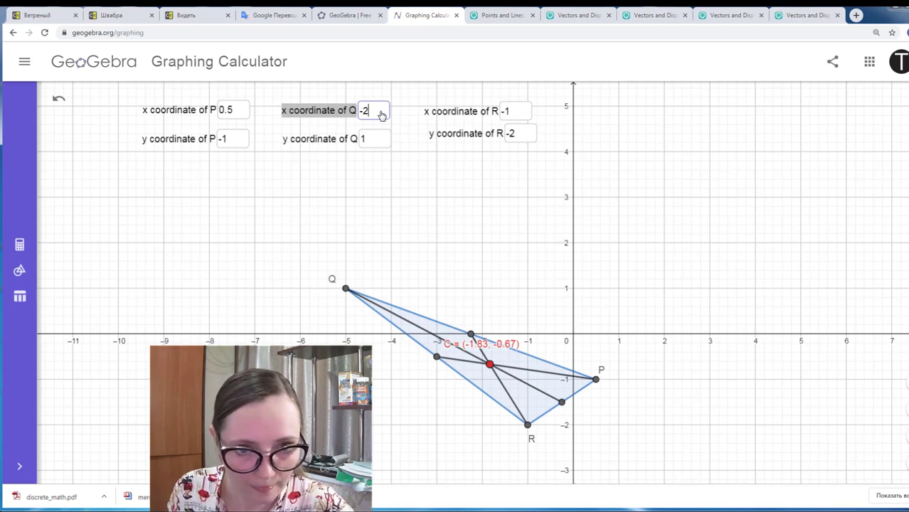
{"action": "type", "text": "2"}
{"action": "key", "text": "Return"}
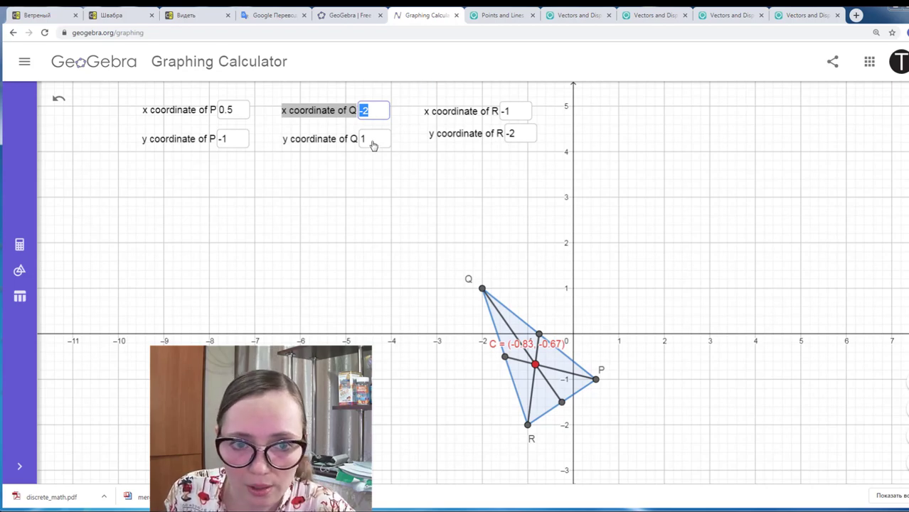
{"action": "left_click", "coordinate": [515, 196]}
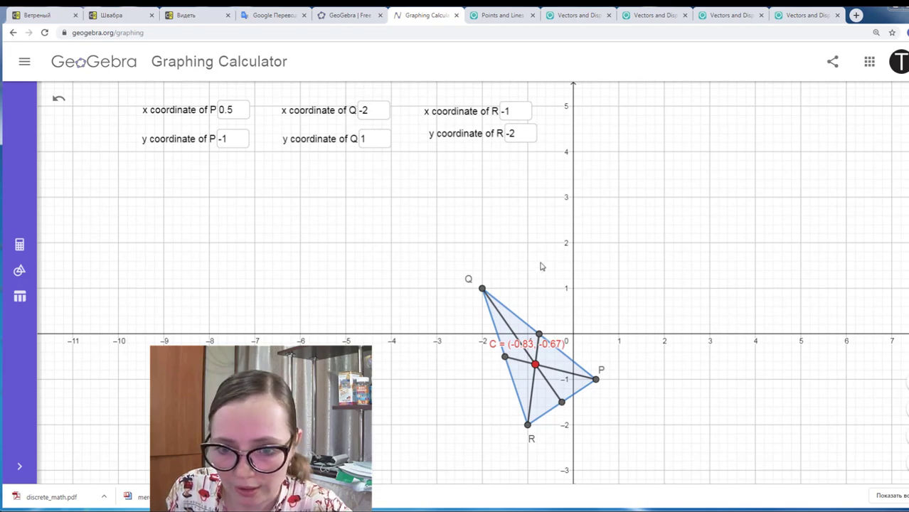
- Move the triangle's vertices in the graph: P to about (1.78, 3.02), Q to about (-5, 2.28) and R to about (3.18, -1.79)
{"action": "left_click_drag", "start_coordinate": [597, 380], "coordinate": [654, 200]}
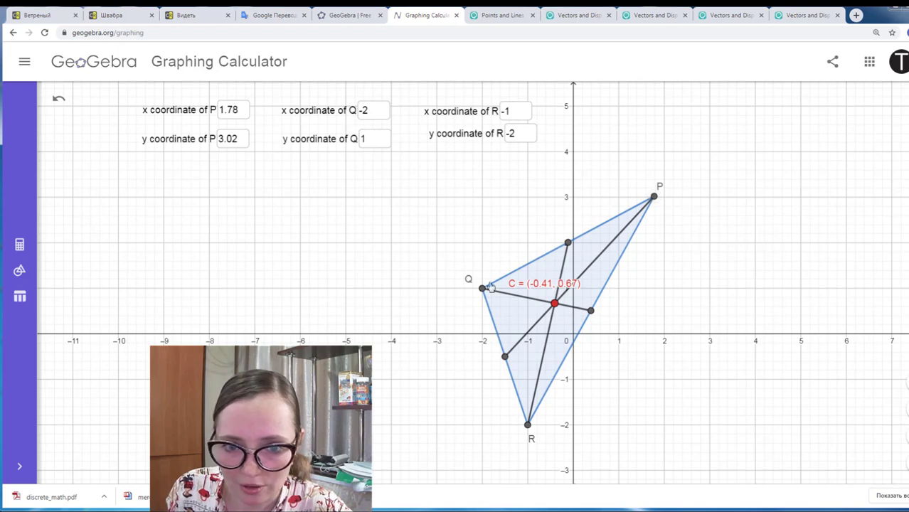
{"action": "left_click_drag", "start_coordinate": [482, 288], "coordinate": [322, 235]}
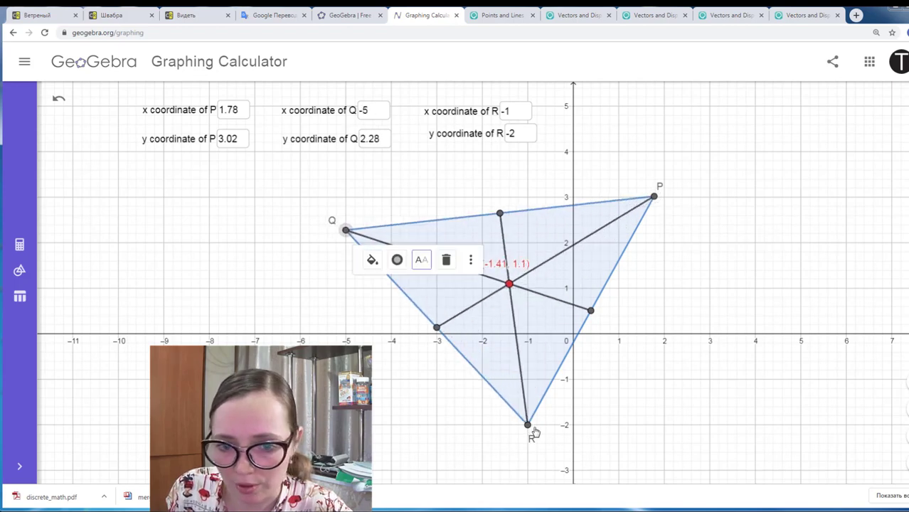
{"action": "left_click_drag", "start_coordinate": [528, 425], "coordinate": [718, 414]}
{"action": "left_click", "coordinate": [748, 405]}
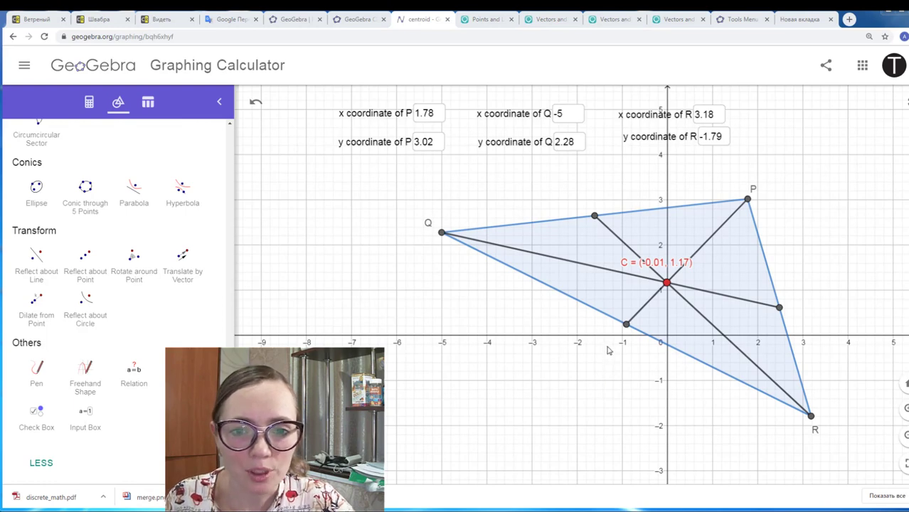
- Hide the three medians and the three side midpoints so that they no longer show in the graph
{"action": "left_click", "coordinate": [89, 104]}
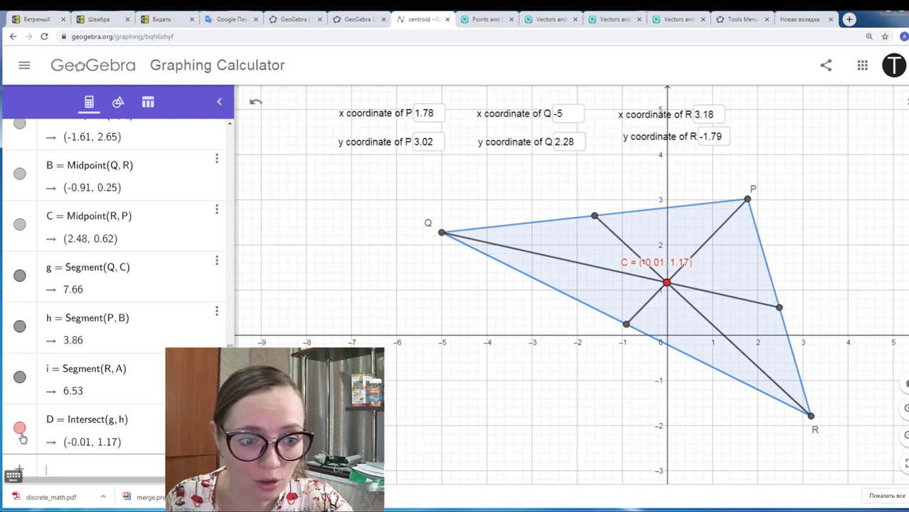
{"action": "left_click", "coordinate": [20, 377]}
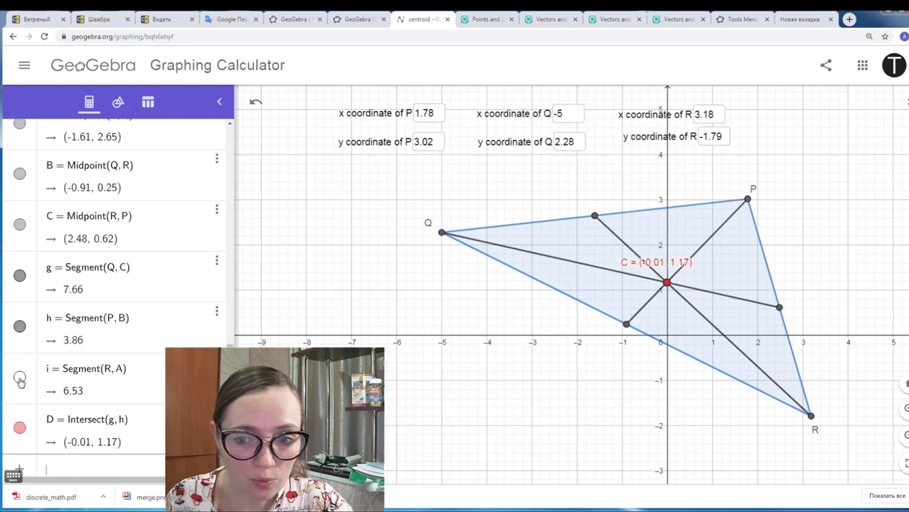
{"action": "left_click", "coordinate": [19, 326]}
{"action": "left_click", "coordinate": [20, 223]}
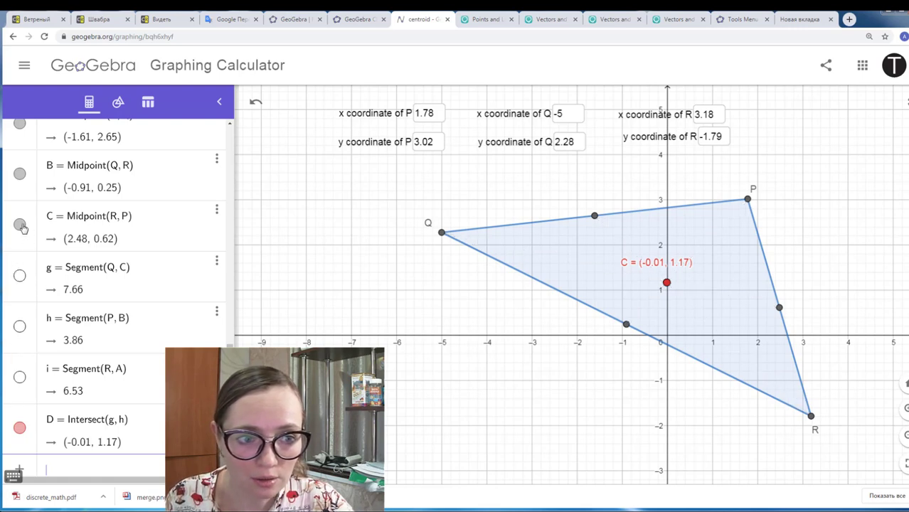
{"action": "left_click", "coordinate": [19, 173]}
{"action": "scroll", "coordinate": [157, 249], "scroll_direction": "up", "scroll_amount": 3}
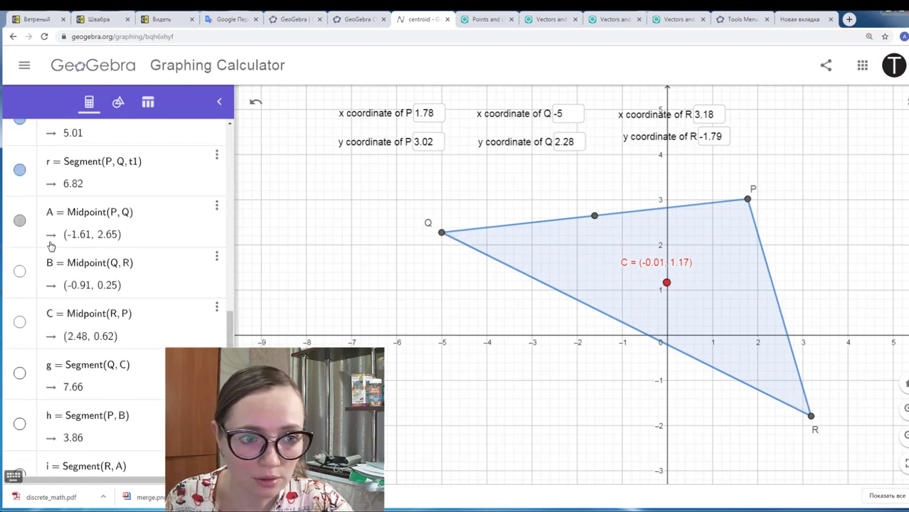
{"action": "left_click", "coordinate": [19, 219]}
- Hide the triangle polygon t1 and its three sides, and move Q to about (-5, 1.02)
{"action": "scroll", "coordinate": [100, 256], "scroll_direction": "up", "scroll_amount": 3}
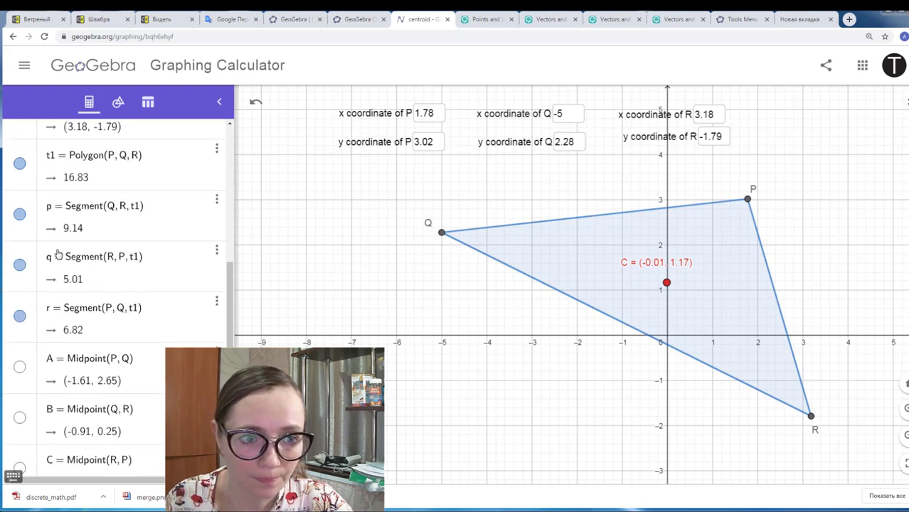
{"action": "left_click", "coordinate": [19, 316]}
{"action": "left_click", "coordinate": [19, 264]}
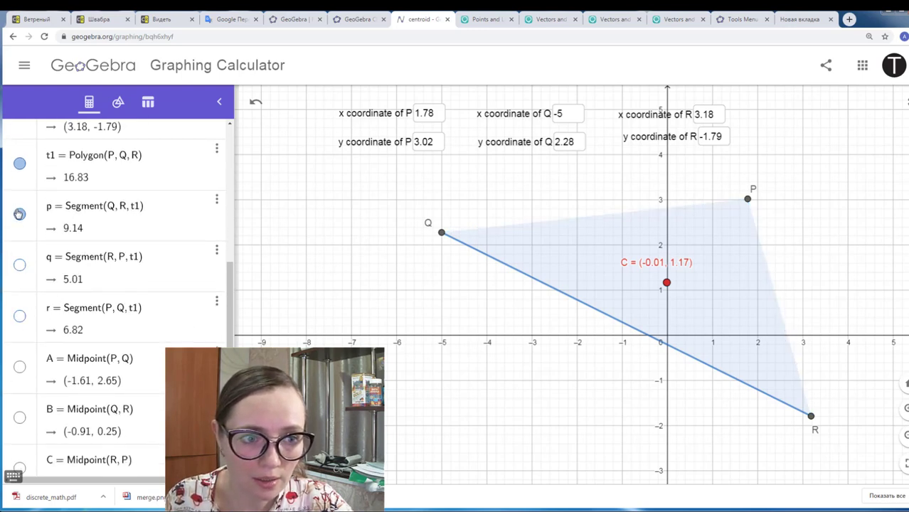
{"action": "left_click", "coordinate": [19, 214]}
{"action": "left_click", "coordinate": [19, 164]}
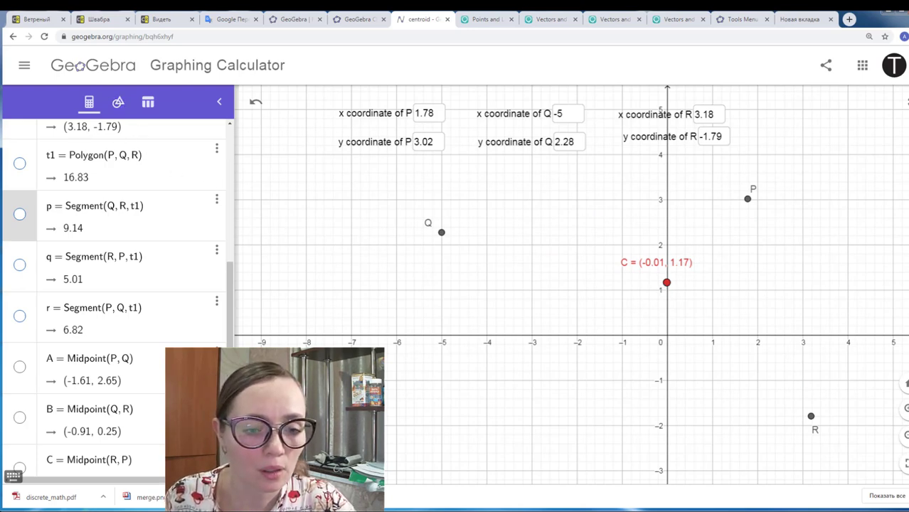
{"action": "left_click_drag", "start_coordinate": [441, 233], "coordinate": [412, 296]}
{"action": "left_click", "coordinate": [808, 298]}
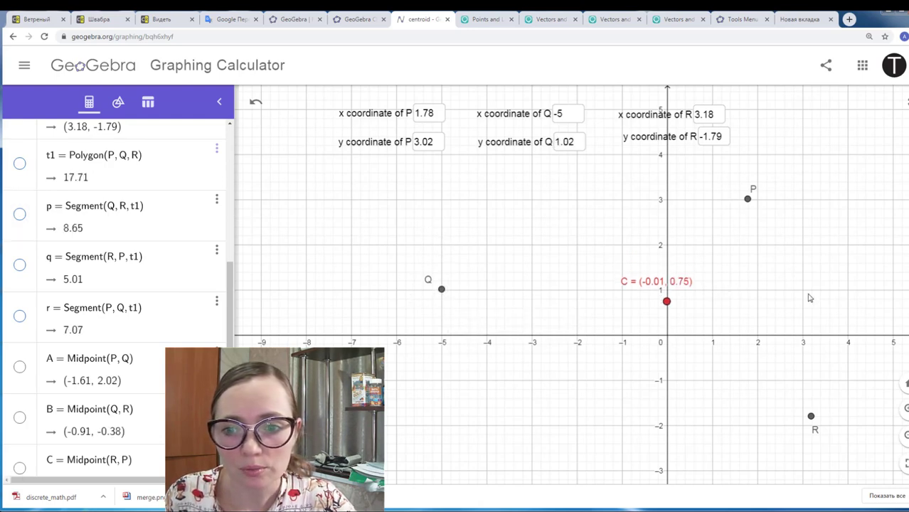
- Check the centroid tasks on the OpenLearning page and open a new blank GeoGebra Classic worksheet
{"action": "left_click", "coordinate": [485, 20]}
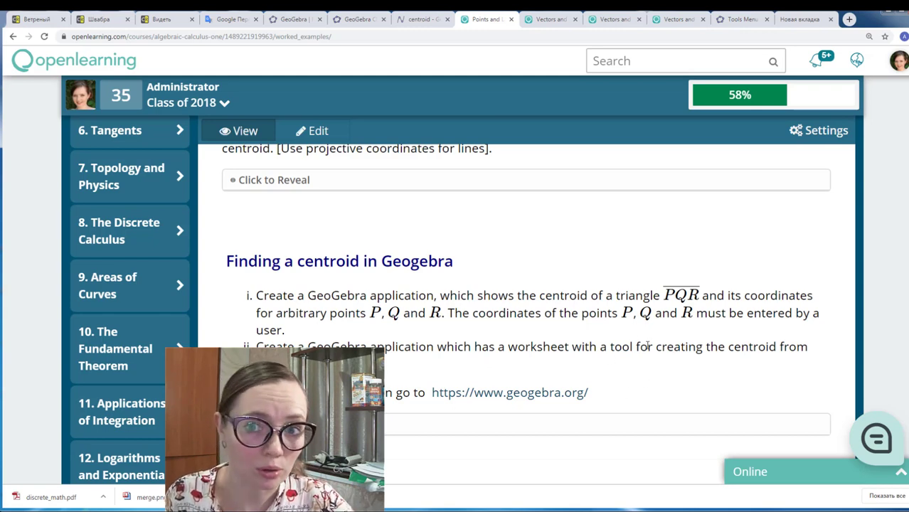
{"action": "left_click", "coordinate": [414, 21]}
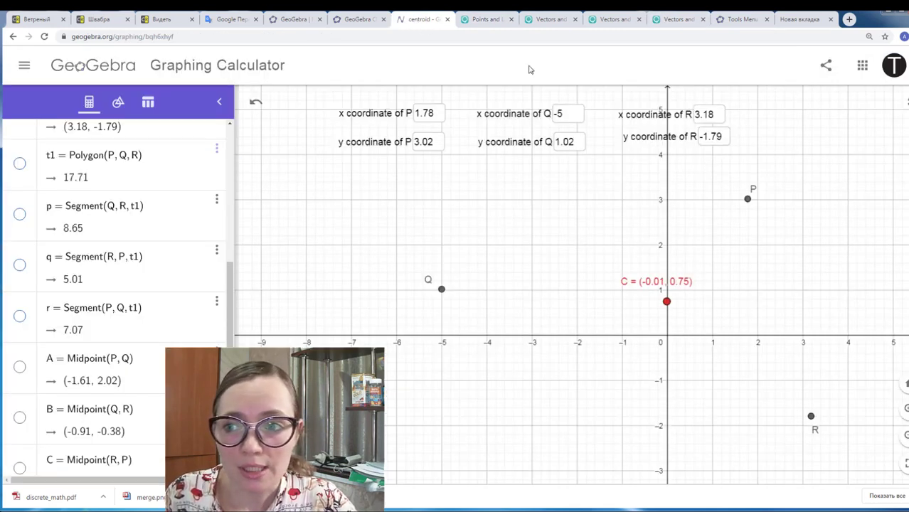
{"action": "left_click", "coordinate": [23, 66]}
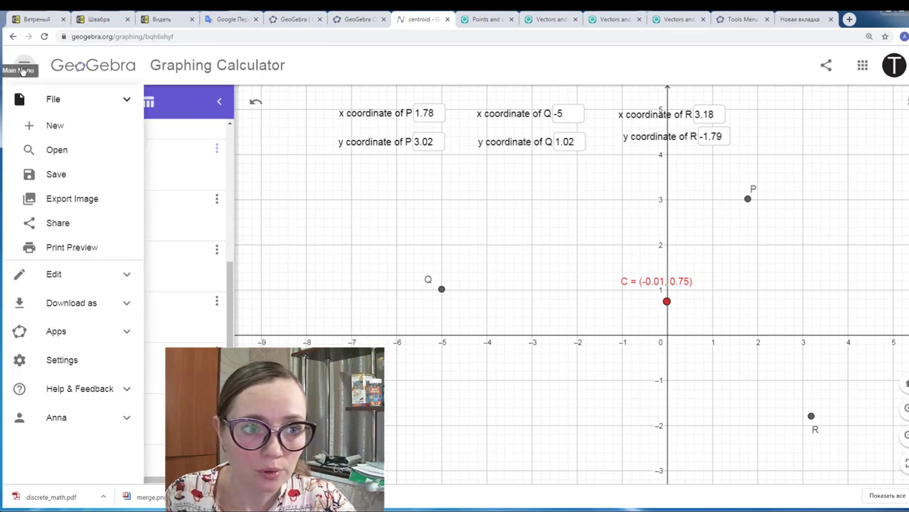
{"action": "left_click", "coordinate": [71, 331]}
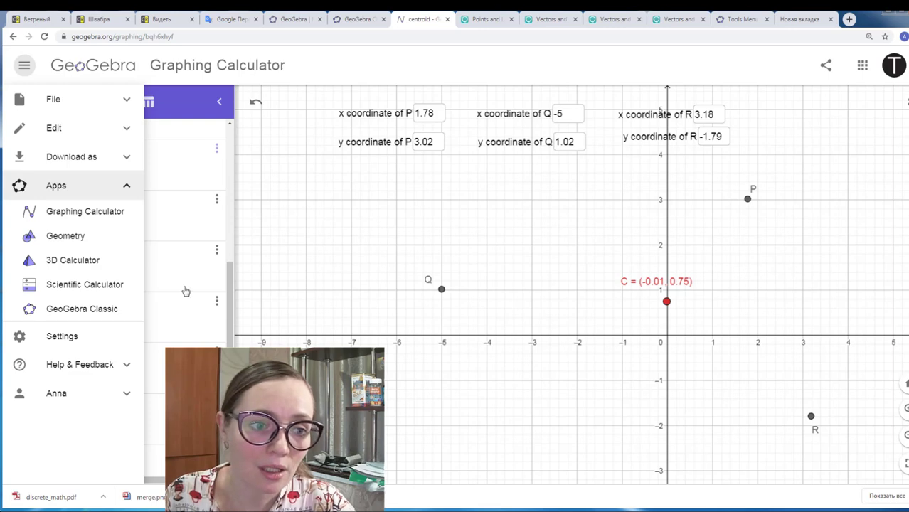
{"action": "left_click", "coordinate": [101, 315]}
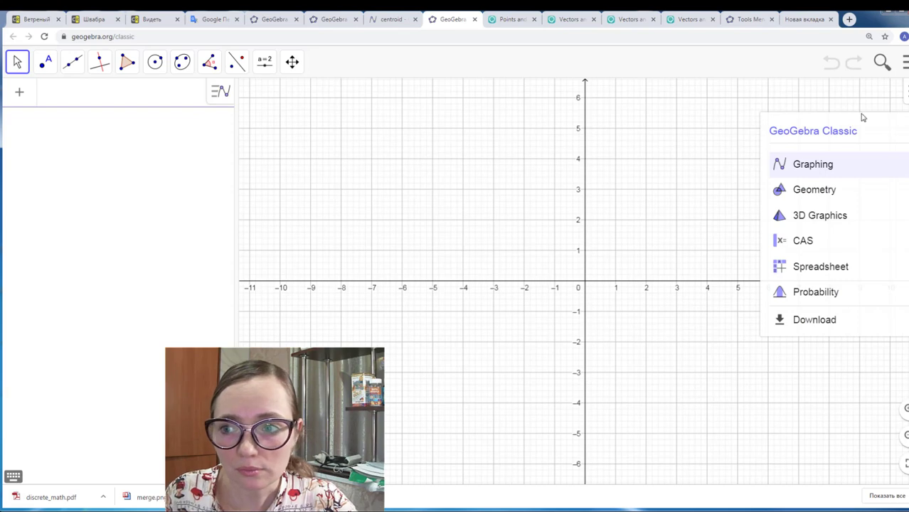
{"action": "left_click", "coordinate": [855, 106]}
{"action": "left_click_drag", "start_coordinate": [797, 160], "coordinate": [730, 197]}
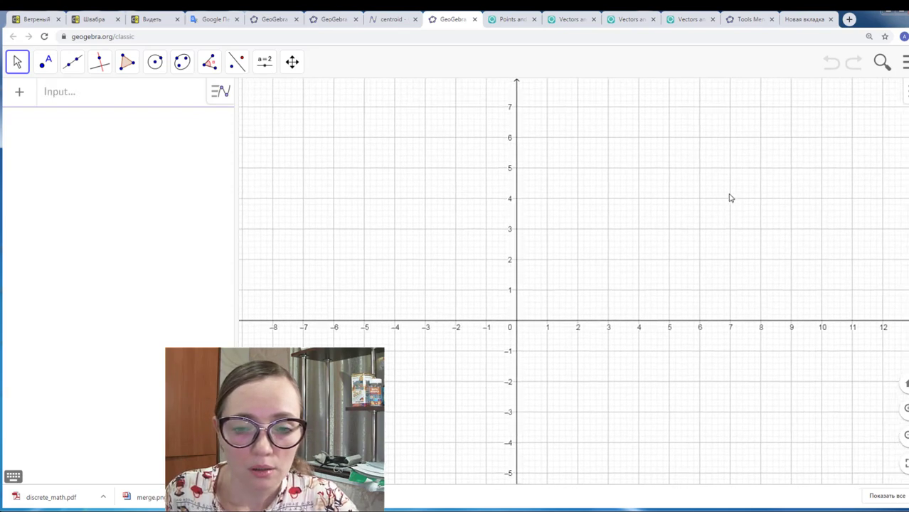
- Move Q to about (4.22, 3.01) in the existing GeoGebra Classic worksheet and return to the Graphing Calculator centroid file
{"action": "left_click", "coordinate": [335, 20]}
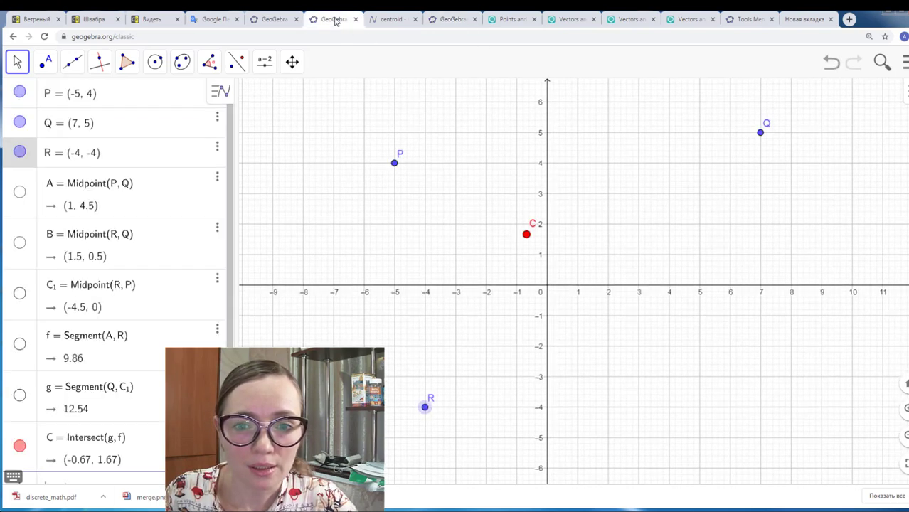
{"action": "left_click_drag", "start_coordinate": [760, 139], "coordinate": [685, 205]}
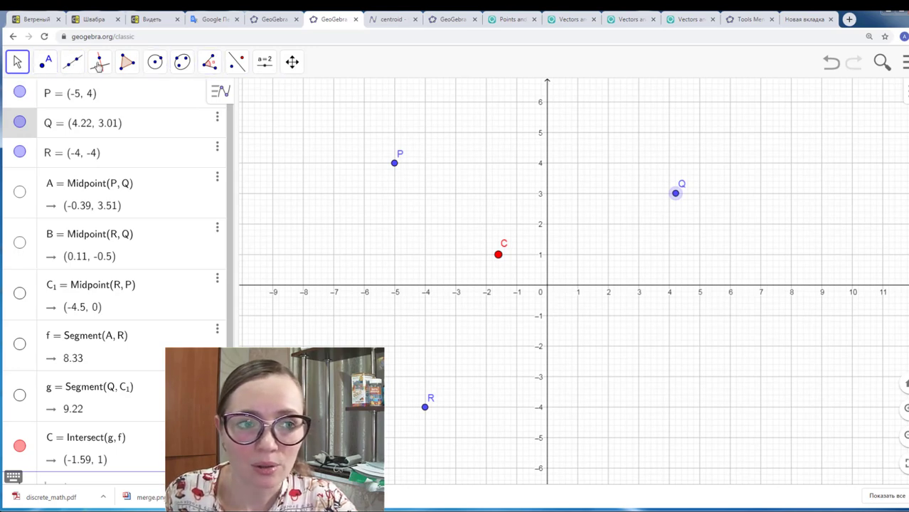
{"action": "left_click", "coordinate": [45, 62]}
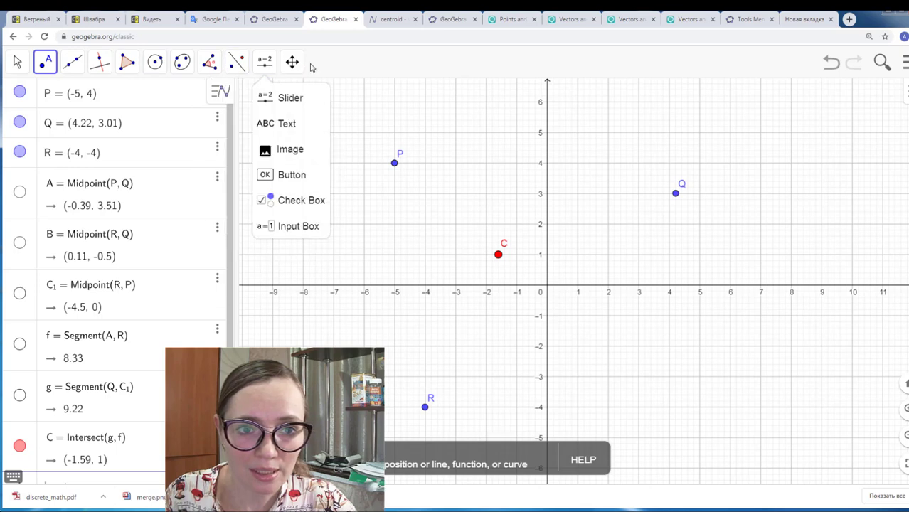
{"action": "left_click", "coordinate": [391, 20]}
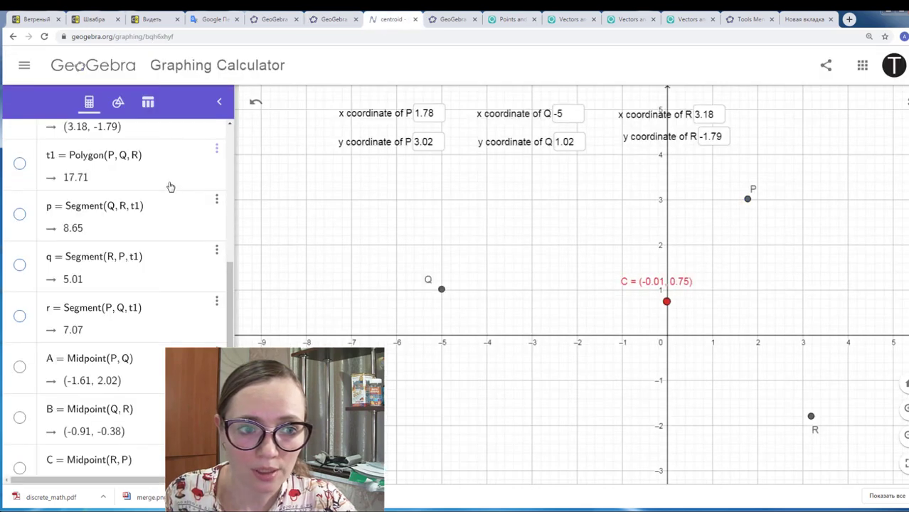
- Switch from the Graphing Calculator file to the GeoGebra Classic worksheet containing points P, Q, R and C
{"action": "left_click", "coordinate": [118, 102]}
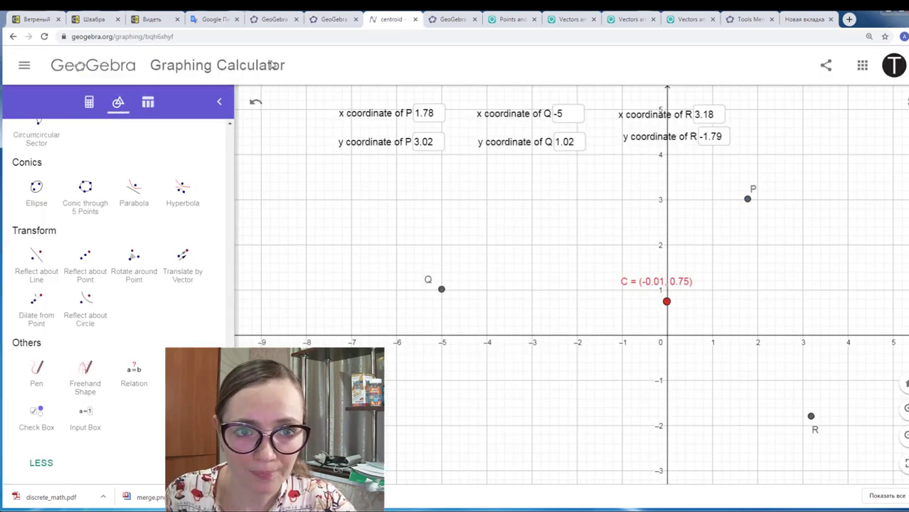
{"action": "left_click", "coordinate": [321, 21]}
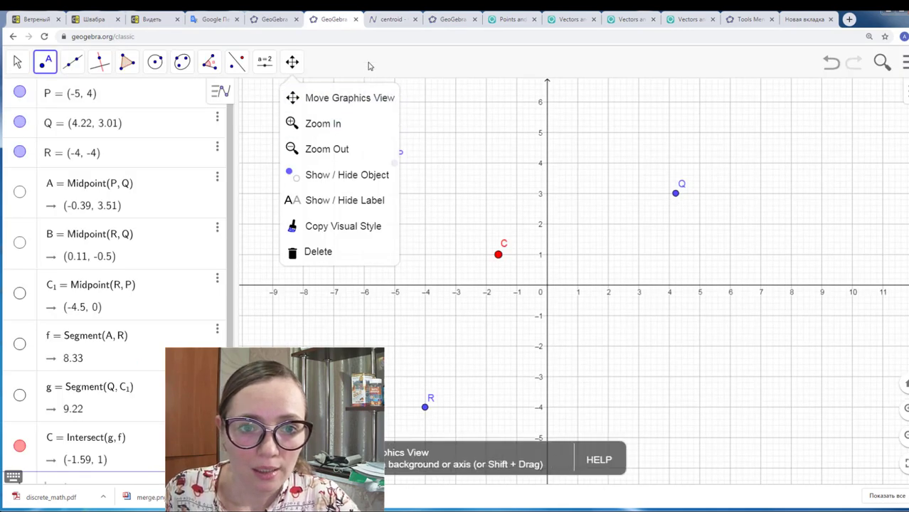
{"action": "left_click", "coordinate": [501, 153]}
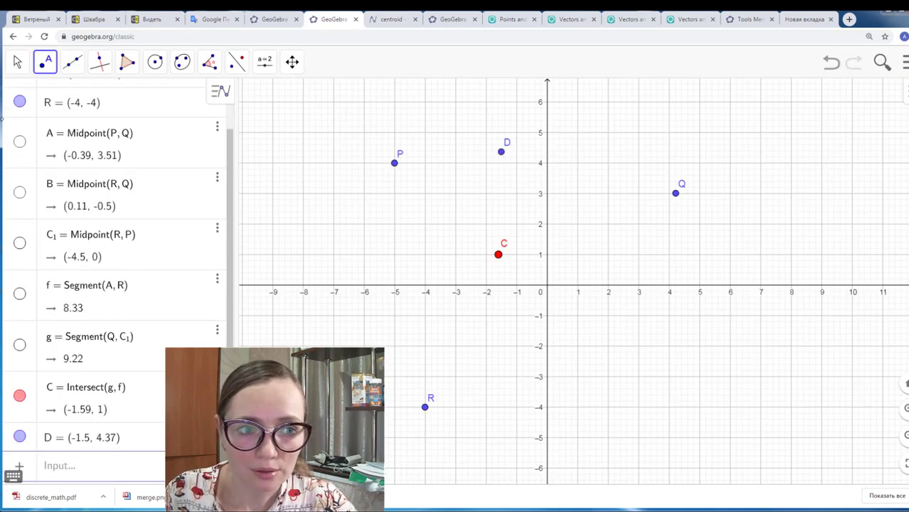
{"action": "scroll", "coordinate": [41, 121], "scroll_direction": "up", "scroll_amount": 2}
{"action": "left_click", "coordinate": [17, 62]}
{"action": "left_click", "coordinate": [99, 62]}
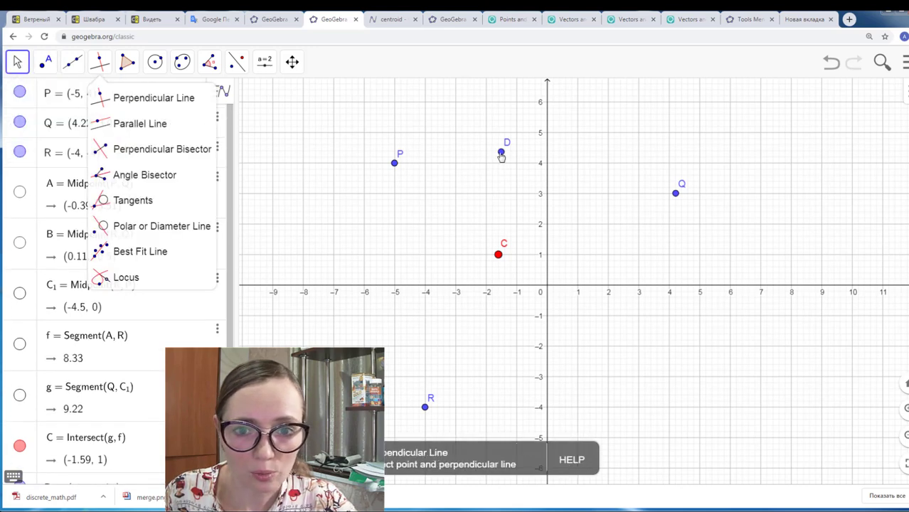
{"action": "left_click", "coordinate": [501, 153]}
{"action": "key", "text": "Delete"}
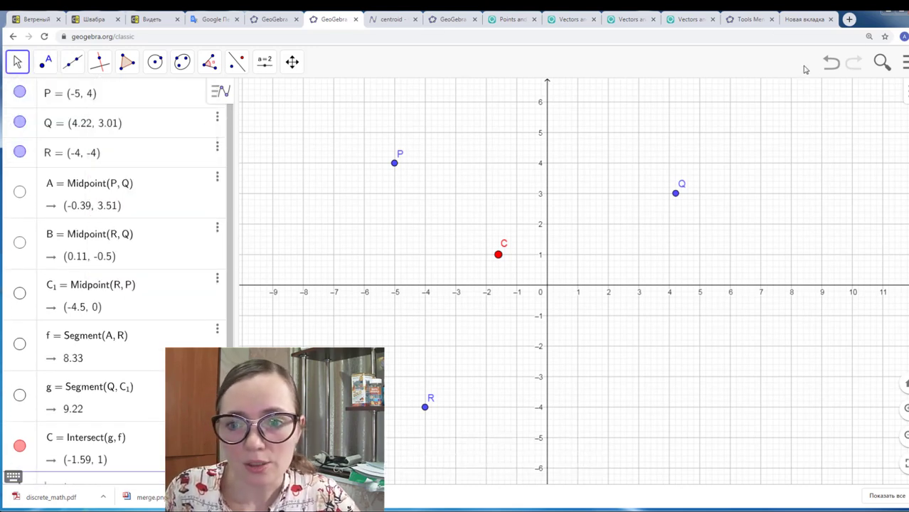
- Start creating a new custom tool with point C, the intersection of g and f, as output, and check its input objects
{"action": "left_click", "coordinate": [904, 62]}
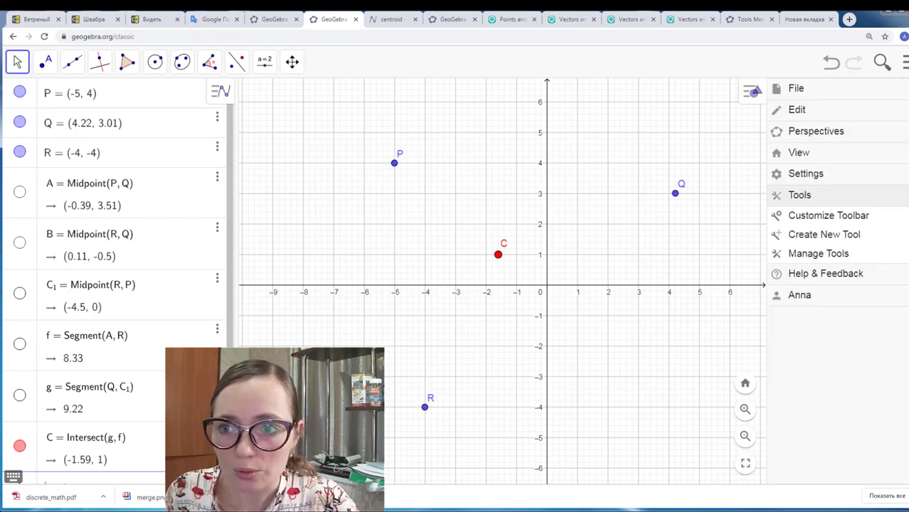
{"action": "left_click", "coordinate": [815, 236]}
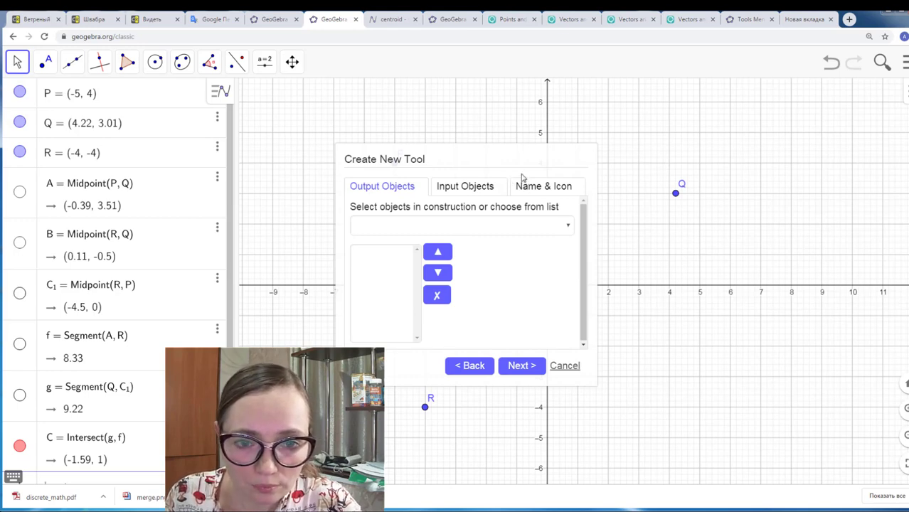
{"action": "left_click_drag", "start_coordinate": [489, 164], "coordinate": [723, 151]}
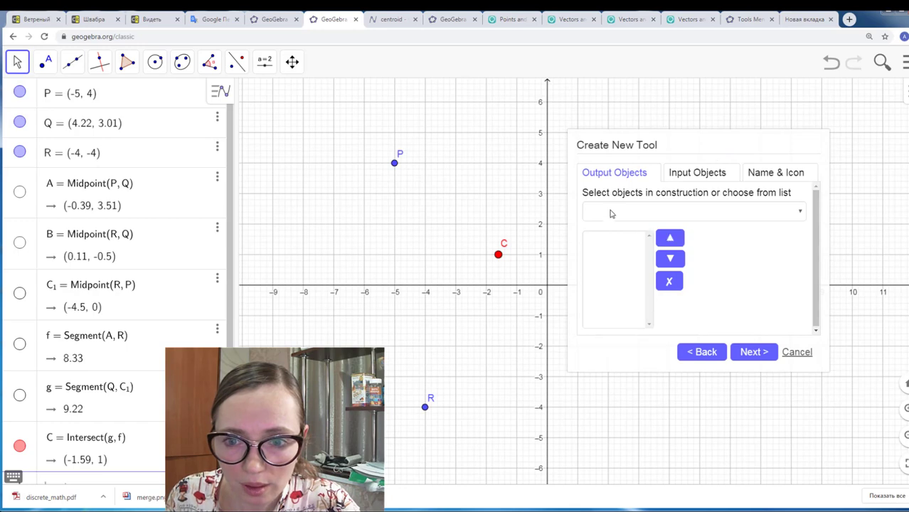
{"action": "left_click", "coordinate": [729, 214]}
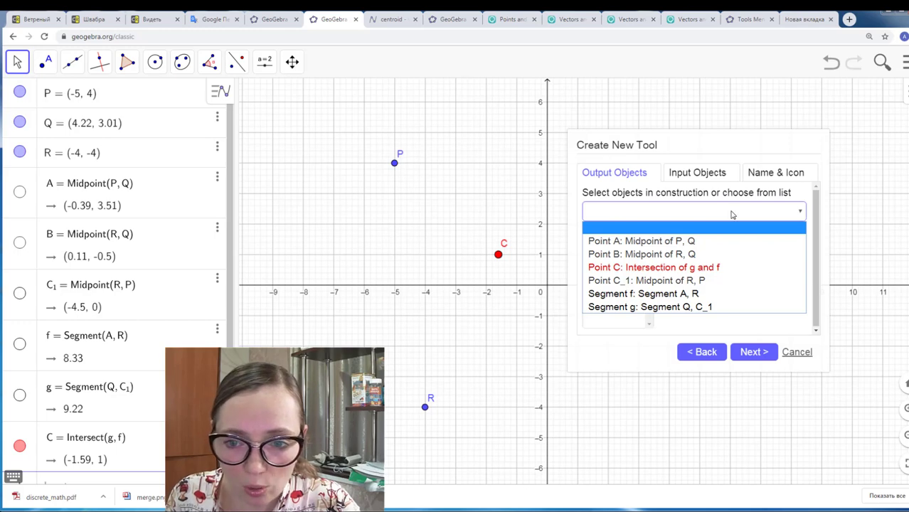
{"action": "left_click", "coordinate": [732, 214]}
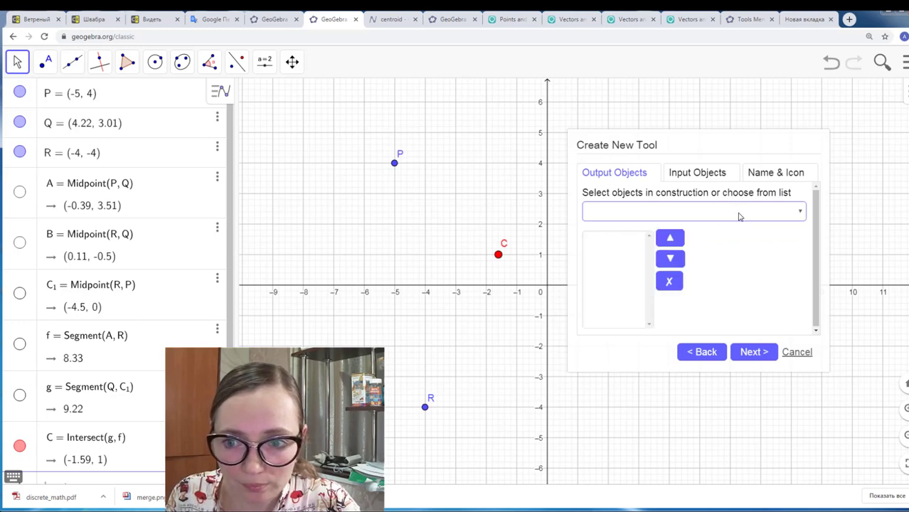
{"action": "left_click", "coordinate": [738, 217]}
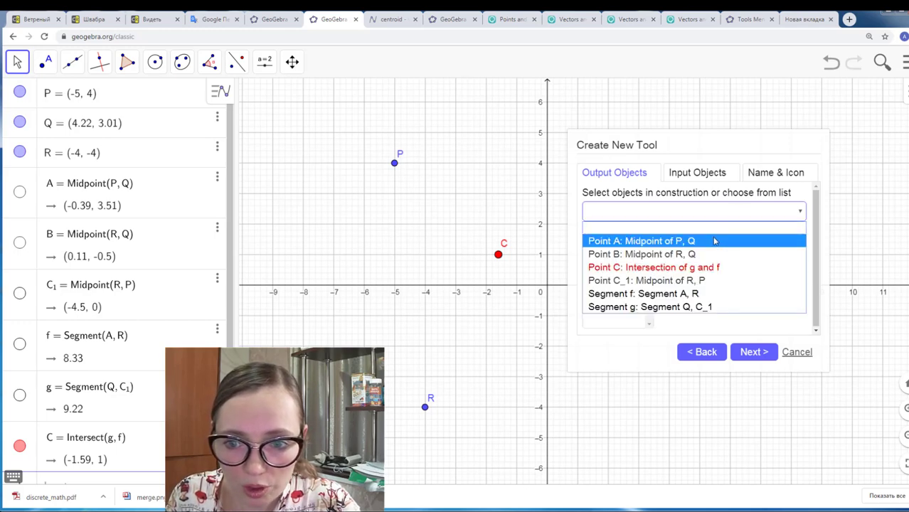
{"action": "left_click", "coordinate": [719, 267]}
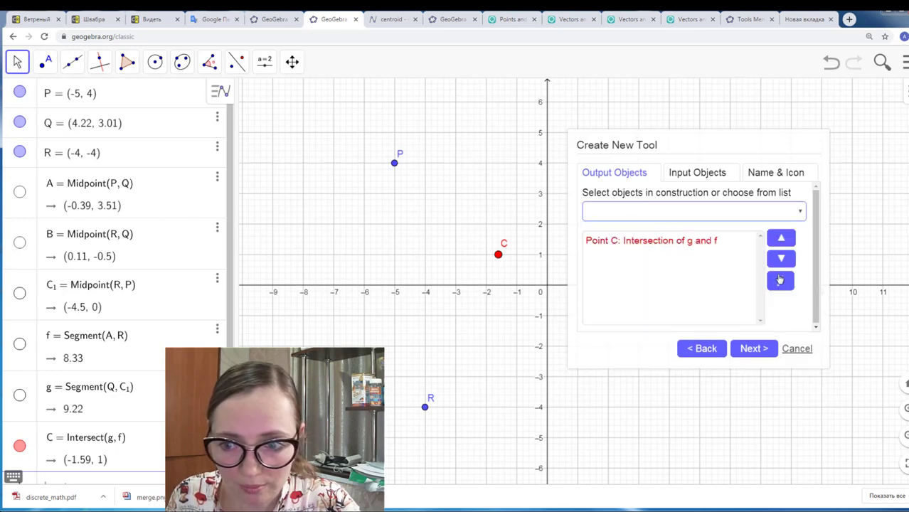
{"action": "left_click", "coordinate": [710, 176]}
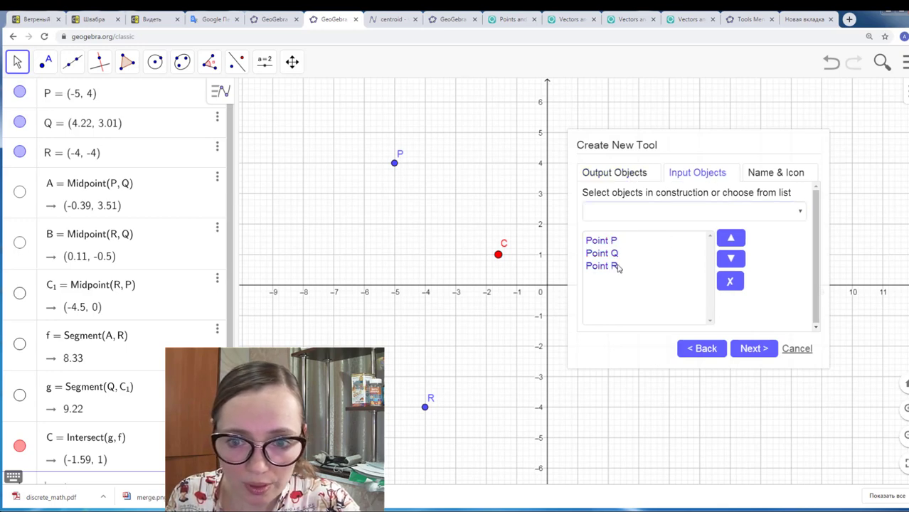
- Name the new tool Centroid, keep it shown in the toolbar, and finish creating it
{"action": "left_click", "coordinate": [766, 176]}
{"action": "left_click", "coordinate": [645, 211]}
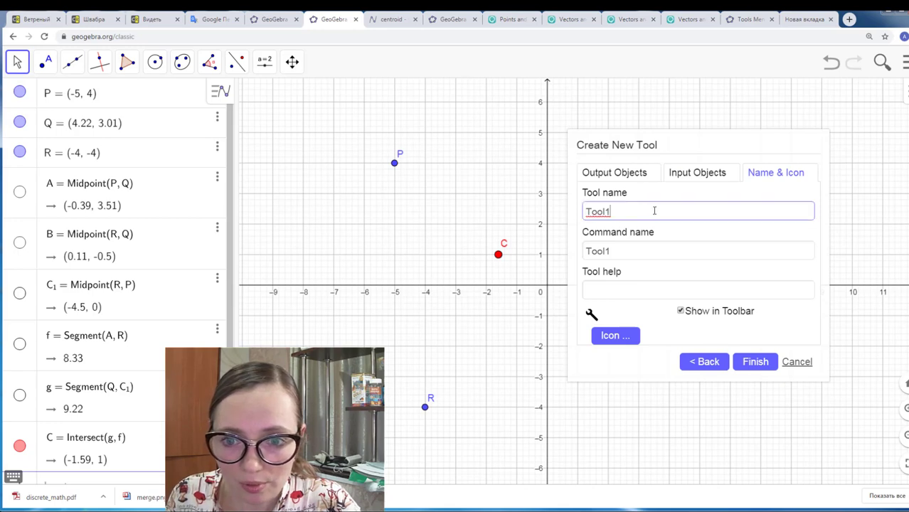
{"action": "key", "text": "BackSpace"}
{"action": "key", "text": "BackSpace"}
{"action": "key", "text": "BackSpace"}
{"action": "key", "text": "BackSpace"}
{"action": "key", "text": "BackSpace"}
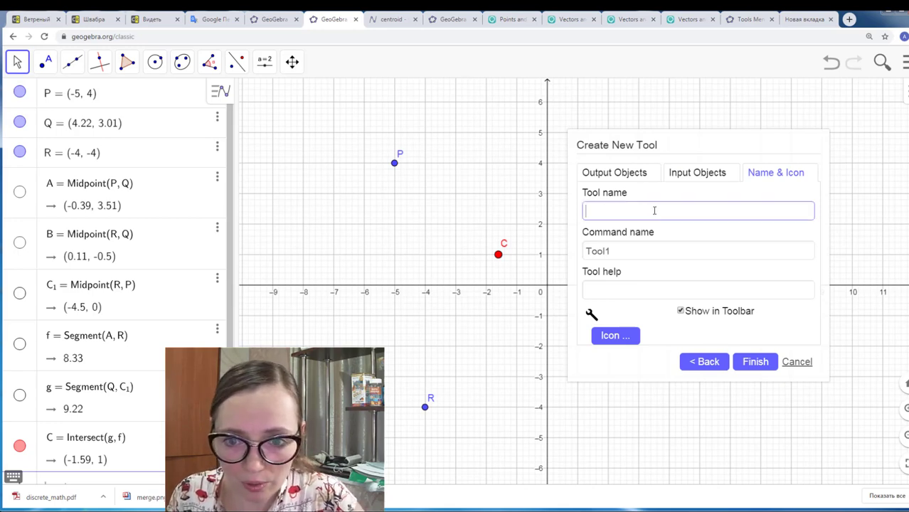
{"action": "type", "text": "Centroid"}
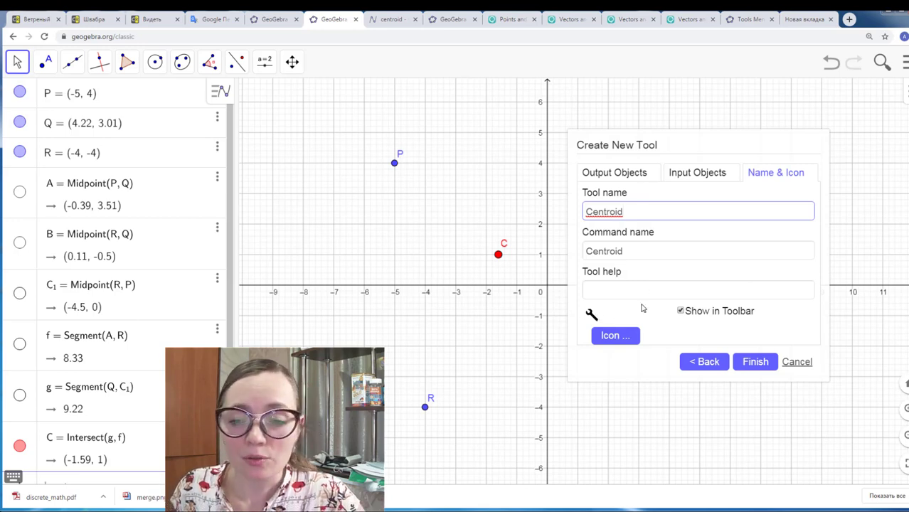
{"action": "left_click", "coordinate": [763, 364]}
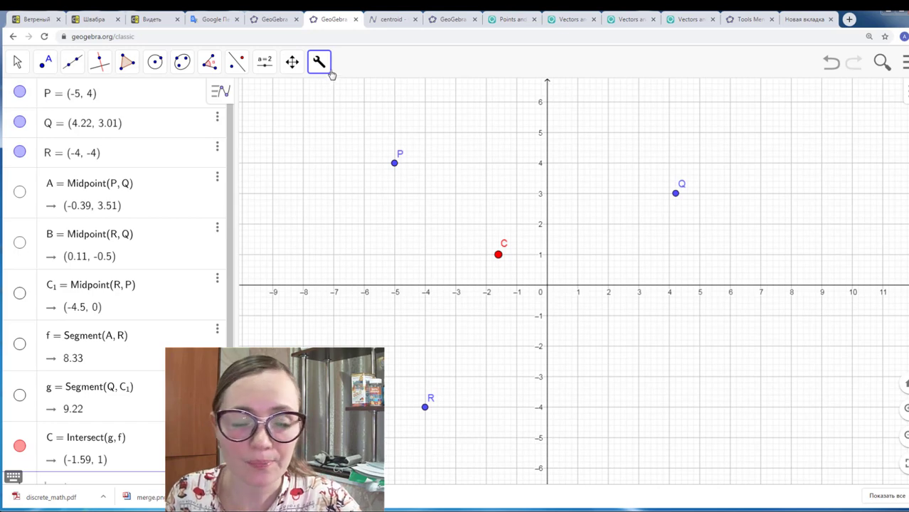
{"action": "left_click", "coordinate": [499, 256]}
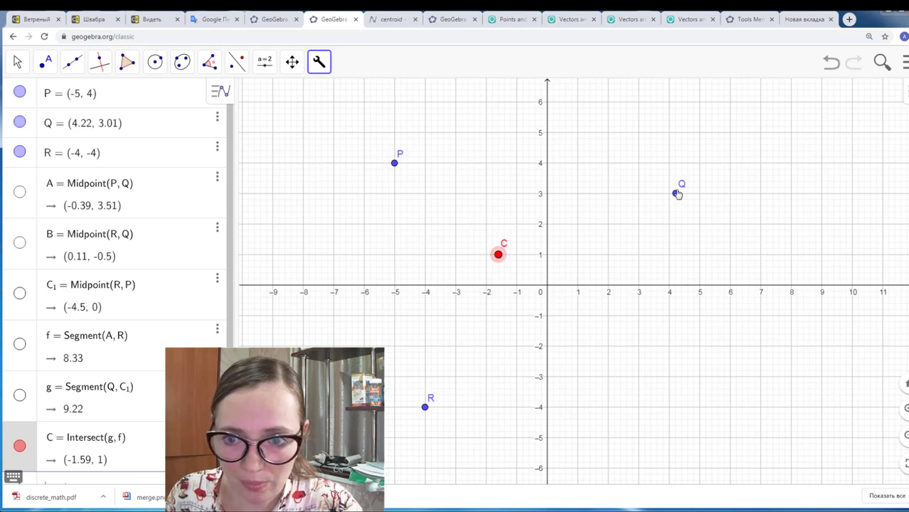
{"action": "left_click", "coordinate": [673, 165]}
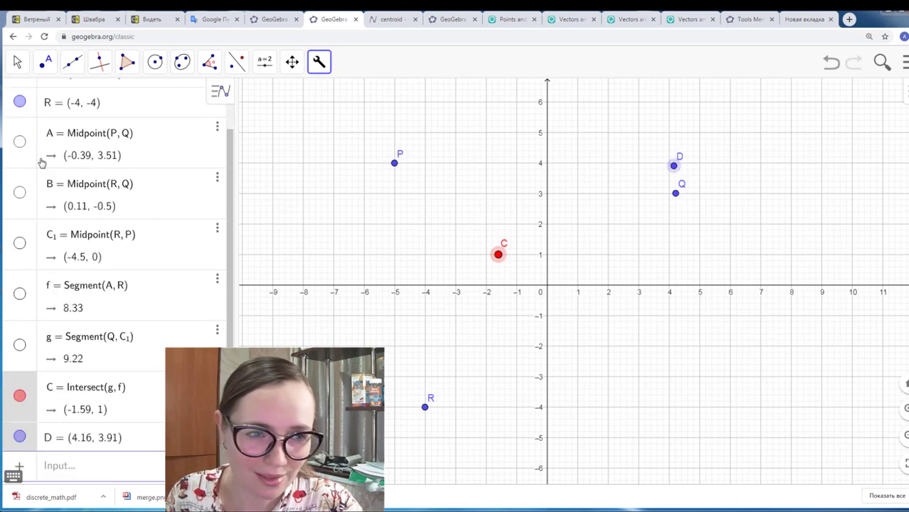
{"action": "scroll", "coordinate": [40, 163], "scroll_direction": "up", "scroll_amount": 2}
{"action": "left_click", "coordinate": [17, 62]}
{"action": "key", "text": "Escape"}
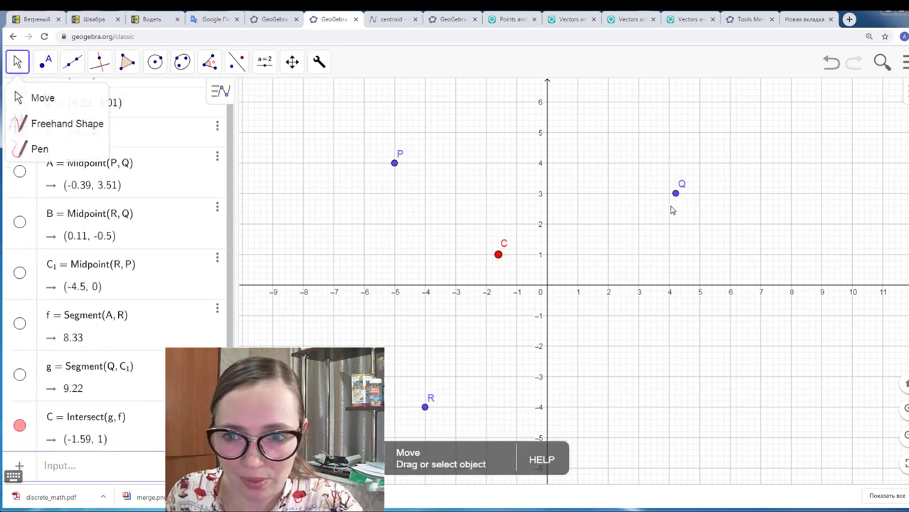
- Move Q to about (4.08, 5.15), P to (-7, 5) and R to about (2.9, -4.13)
{"action": "left_click_drag", "start_coordinate": [677, 194], "coordinate": [672, 132]}
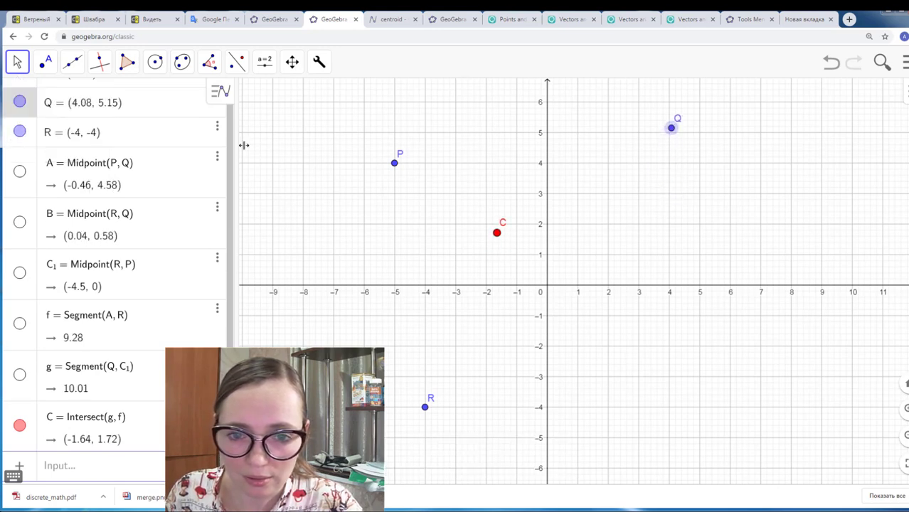
{"action": "left_click_drag", "start_coordinate": [394, 165], "coordinate": [336, 137]}
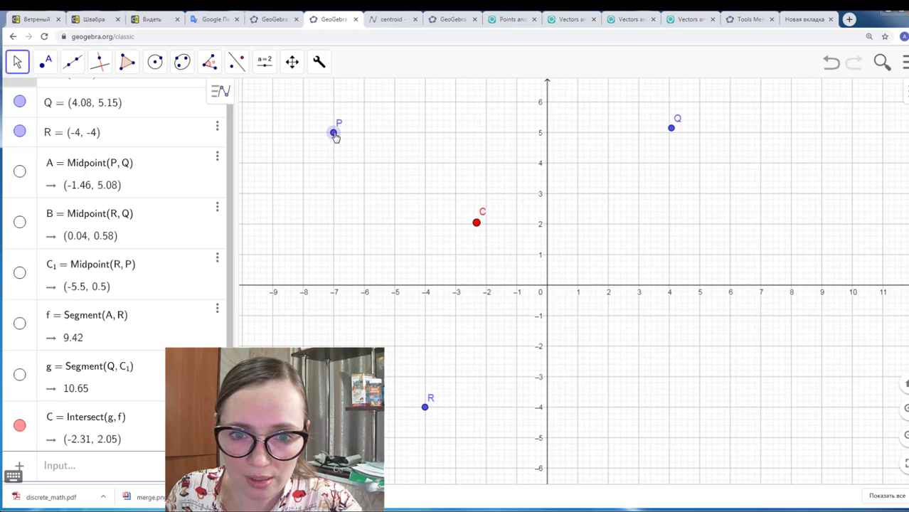
{"action": "left_click_drag", "start_coordinate": [425, 407], "coordinate": [636, 416]}
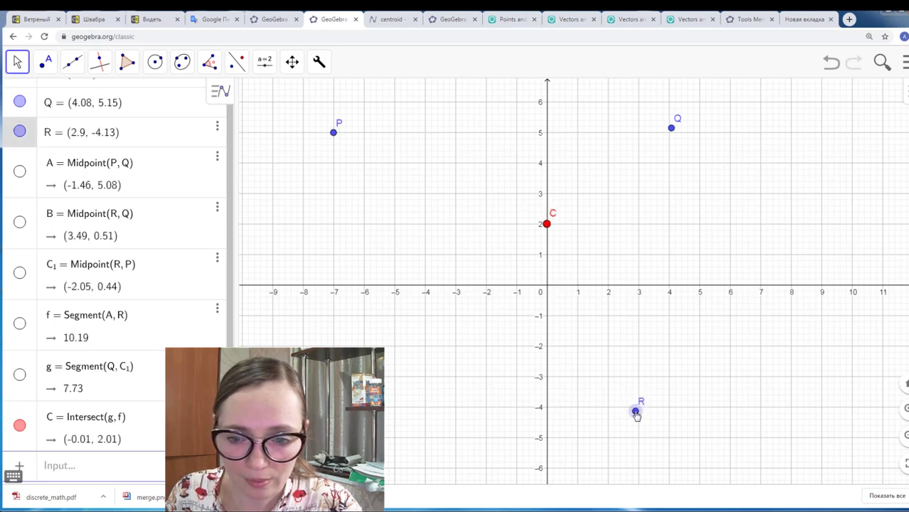
- Delete the existing centroid point C and construct it again from P, Q and R with the custom Centroid tool
{"action": "left_click", "coordinate": [547, 227]}
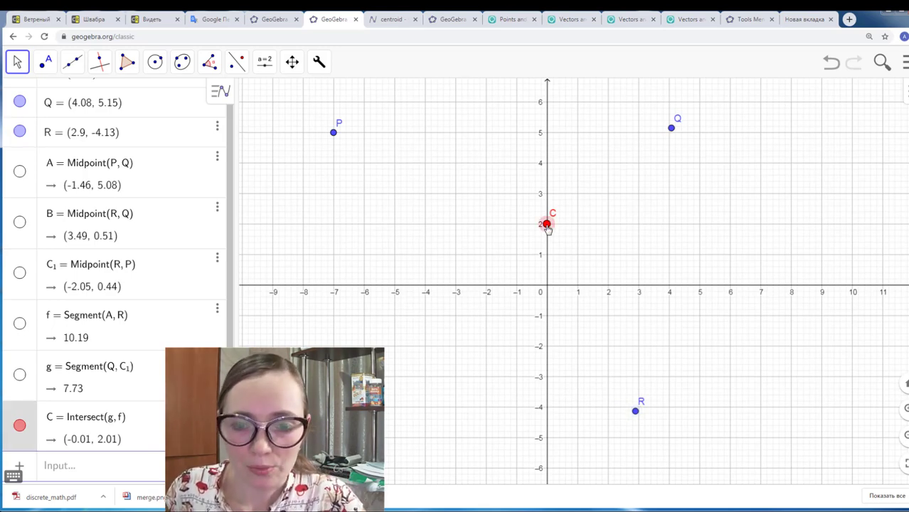
{"action": "key", "text": "Delete"}
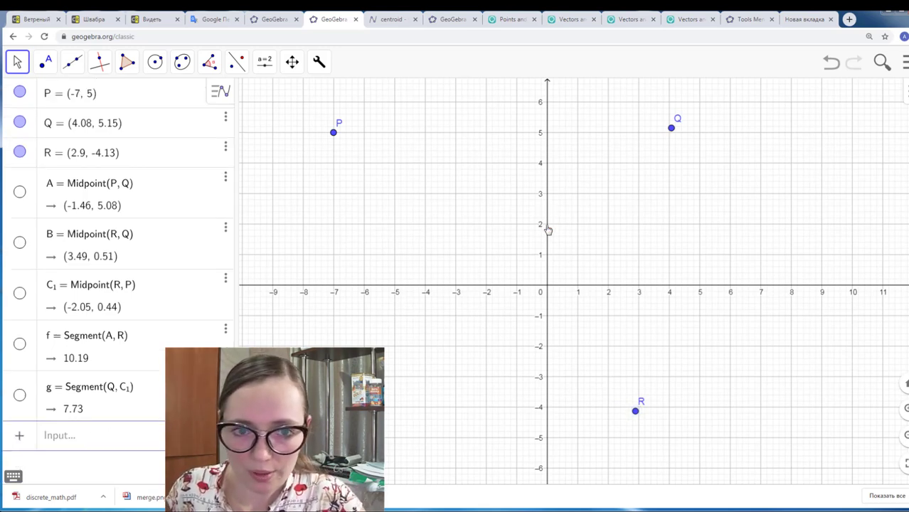
{"action": "left_click", "coordinate": [319, 64]}
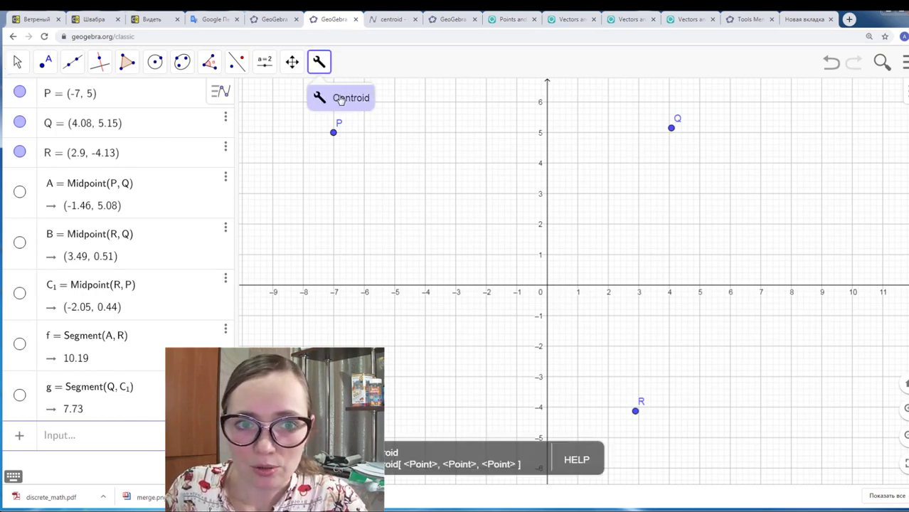
{"action": "left_click", "coordinate": [341, 100]}
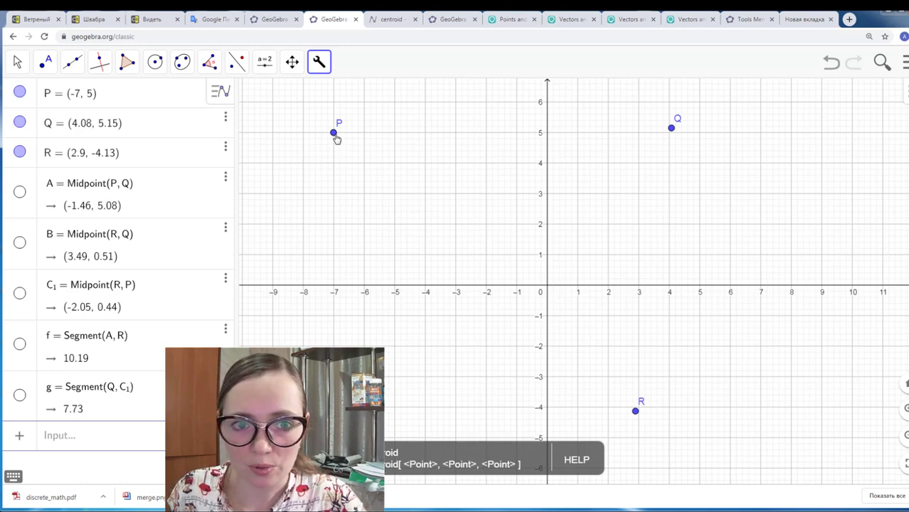
{"action": "left_click", "coordinate": [334, 132]}
{"action": "left_click", "coordinate": [672, 130]}
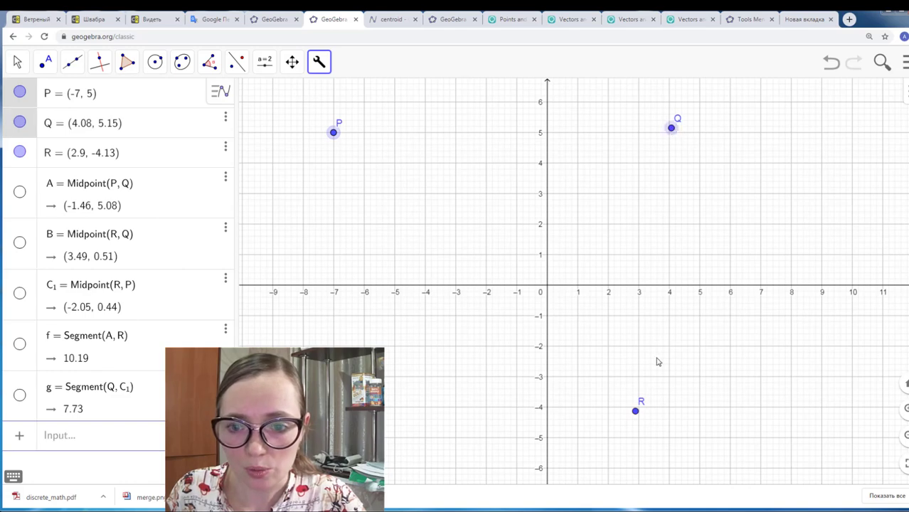
{"action": "left_click", "coordinate": [634, 411]}
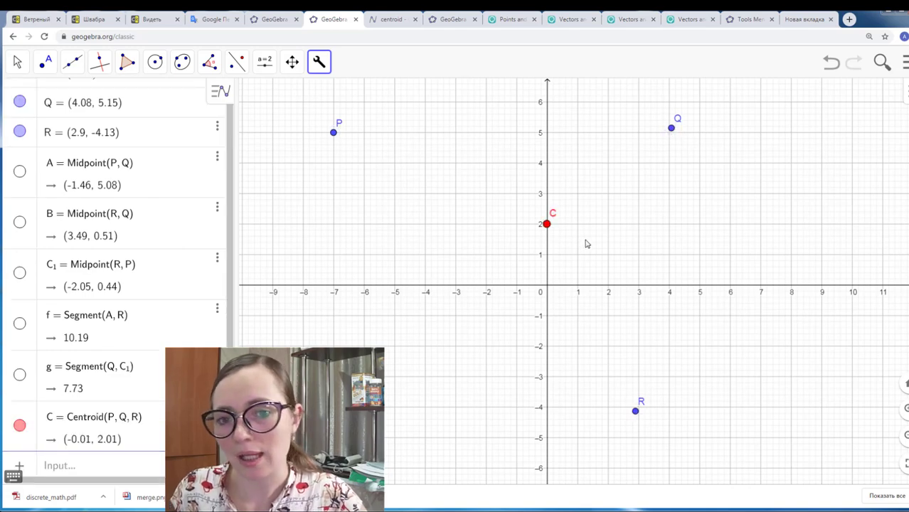